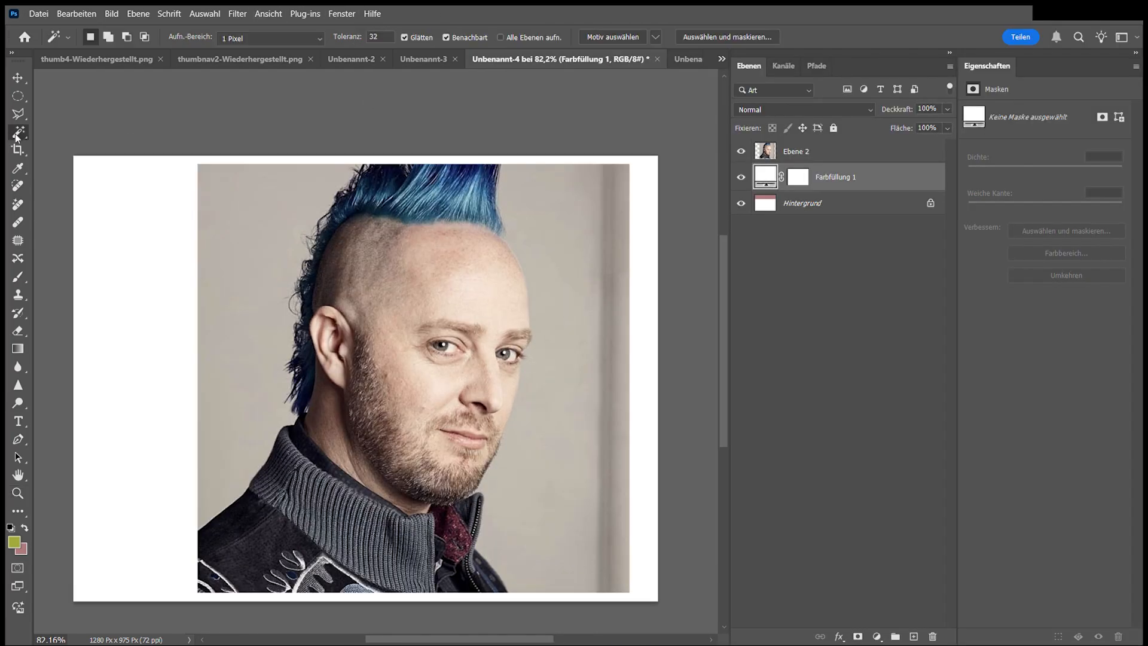
Select the man with the Object Selection tool and mask out his background on Ebene 2.
key(w)
drag(235, 163, 406, 380)
click(857, 636)
key(ctrl+z)
click(824, 152)
click(857, 636)
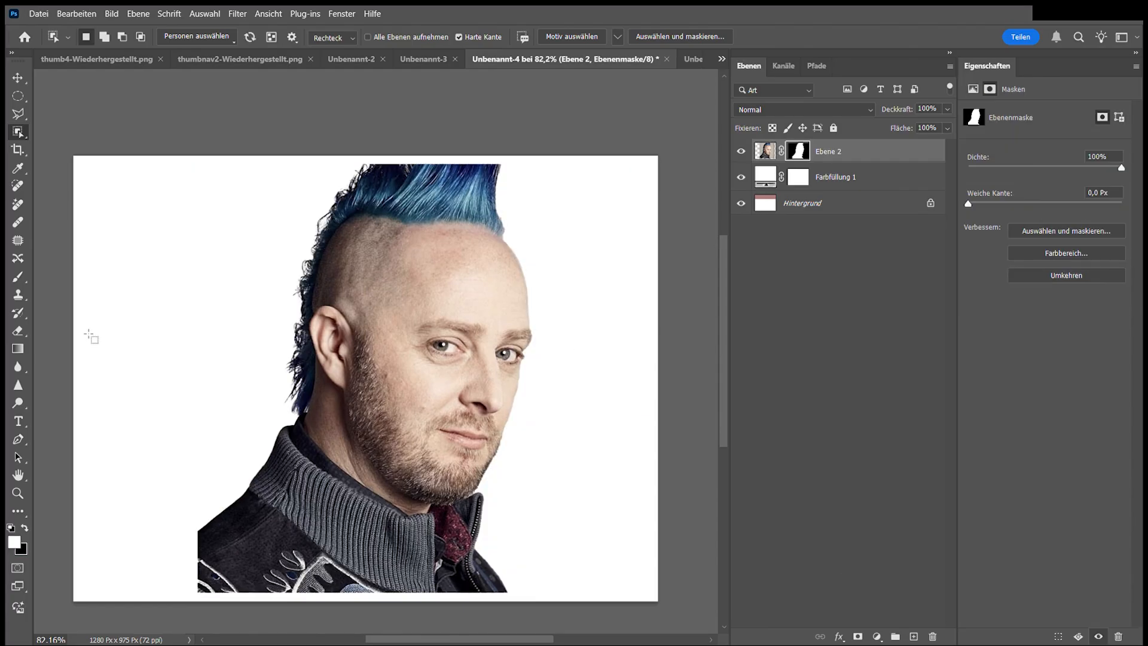
Patch the upper edge of the beard below the ear with clean cheek skin, and deselect.
key(z)
drag(375, 185, 433, 217)
drag(280, 368, 251, 368)
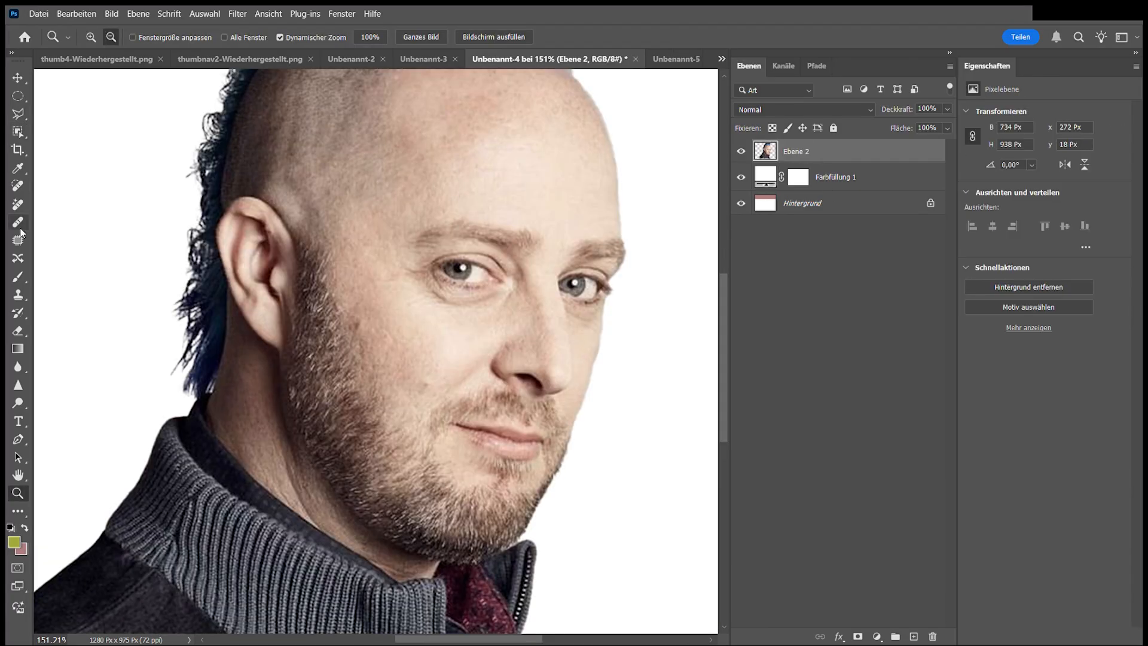
key(j)
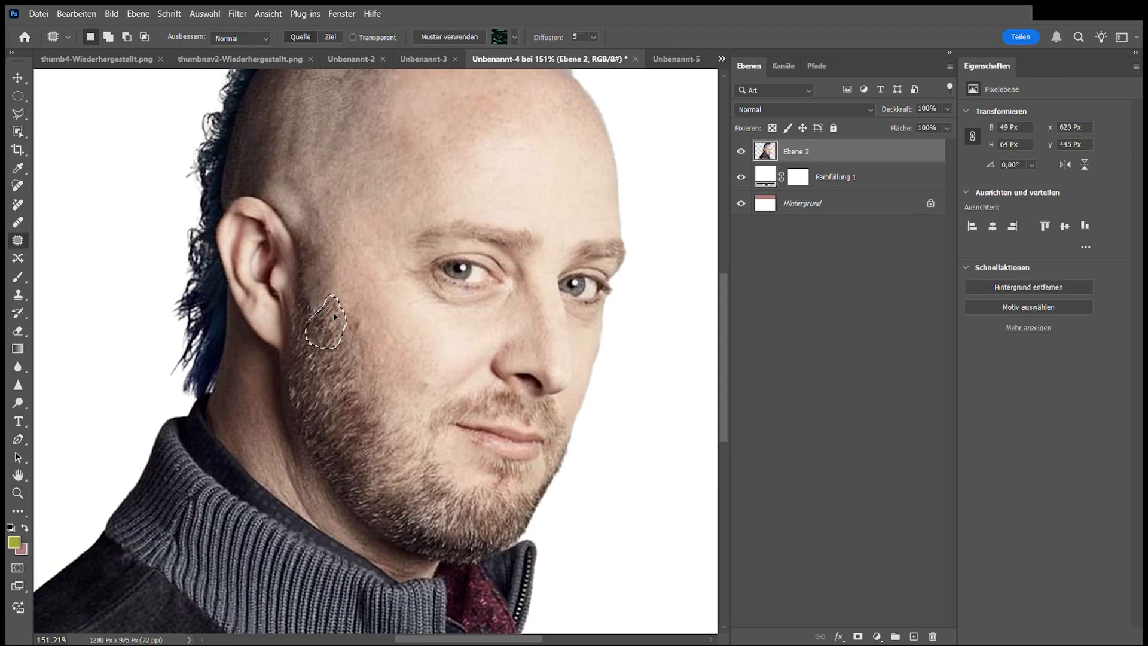
drag(326, 366, 345, 326)
drag(341, 359, 394, 358)
key(ctrl+d)
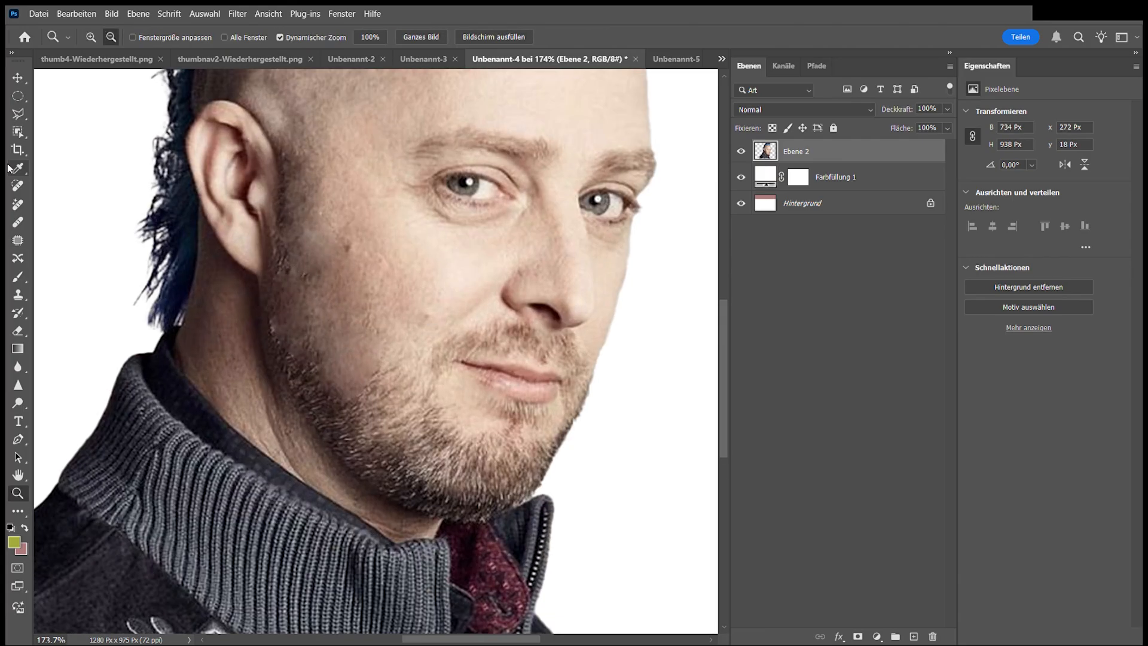
Remove the moustache hair above the lips with the Spot Healing Brush and the Patch tool.
click(18, 186)
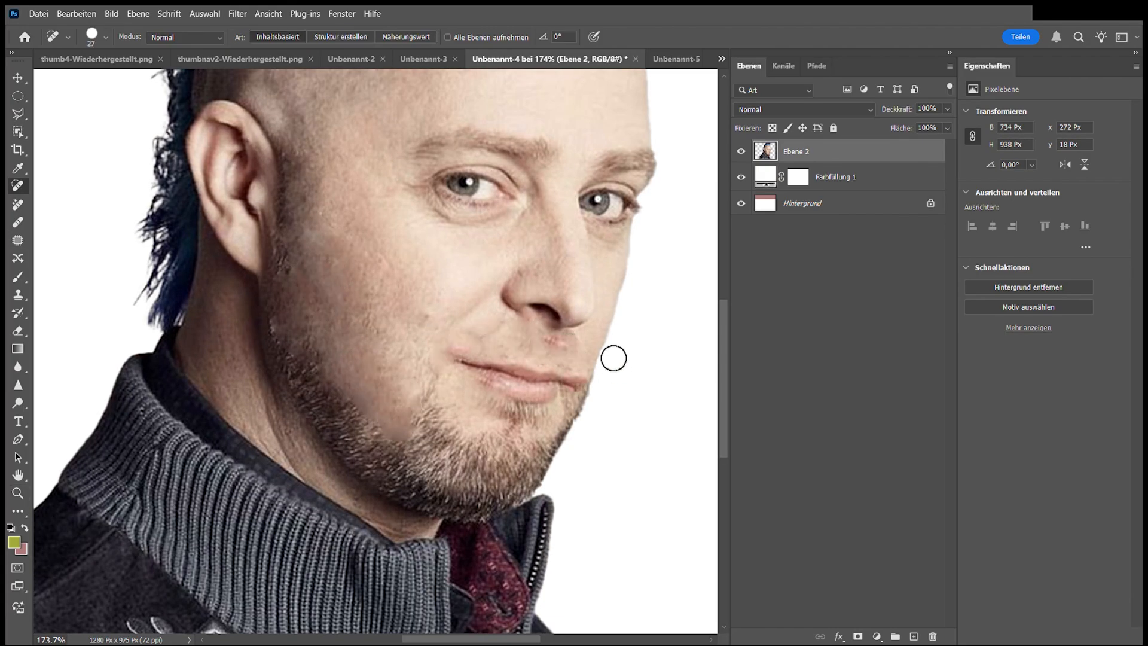
drag(475, 332, 502, 346)
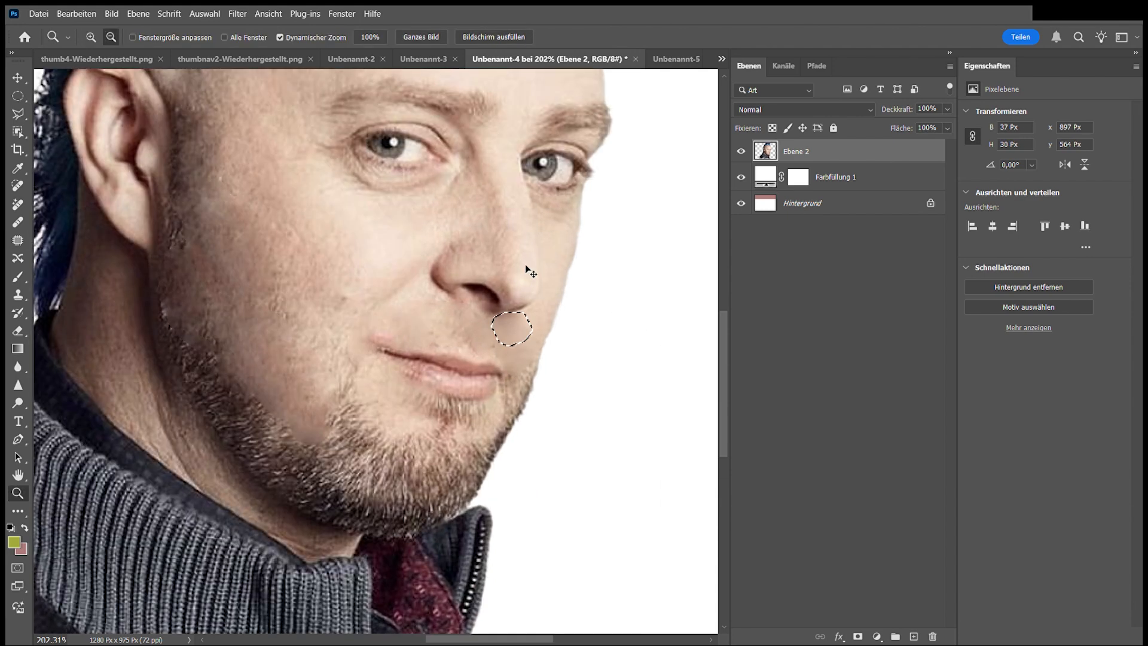
drag(525, 269, 520, 272)
scroll(268, 138, up, 5)
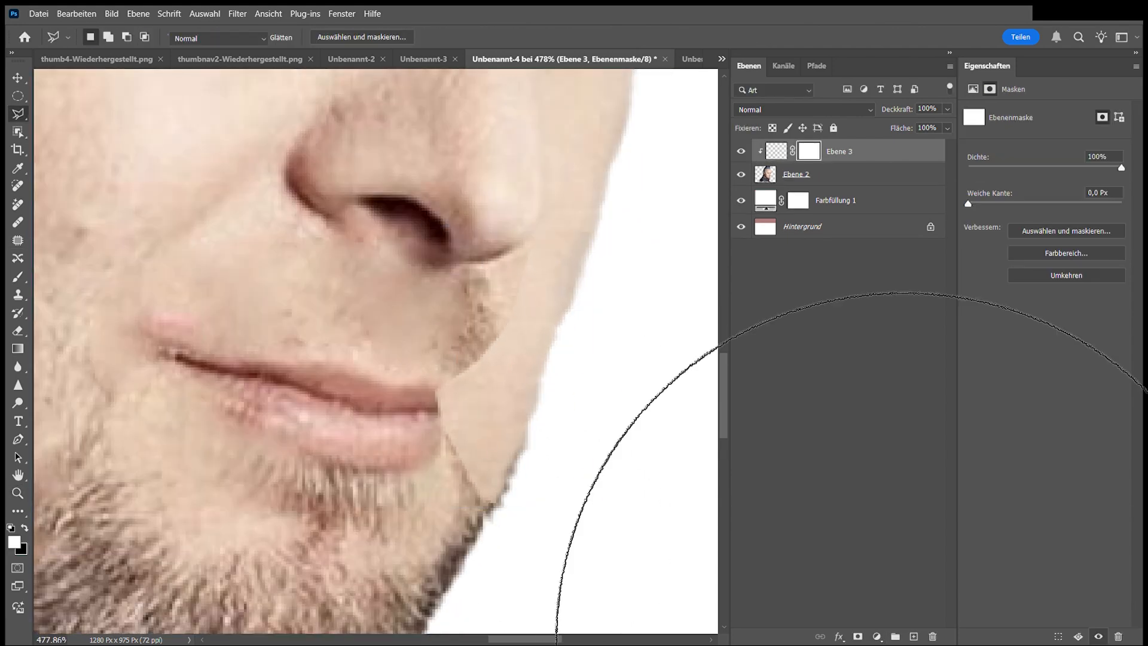
click(411, 404)
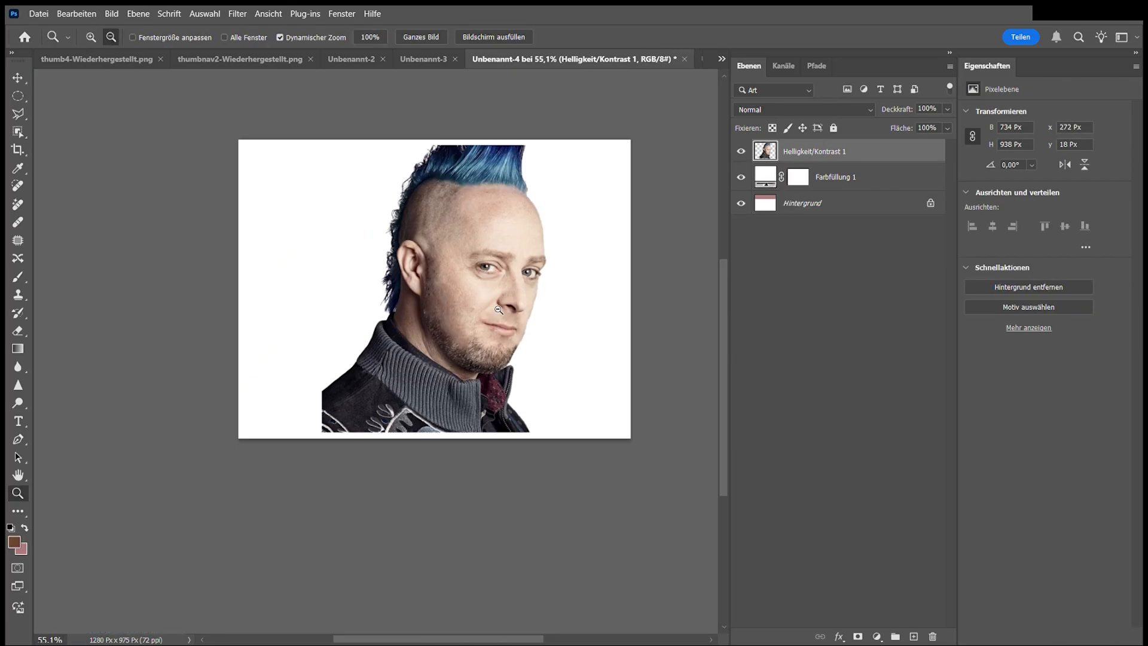
Sample the skin tone between the mouth and the jaw edge as the brush colour.
mouse_move(498, 310)
mouse_down()
mouse_move(608, 394)
mouse_move(599, 402)
mouse_up()
key(b)
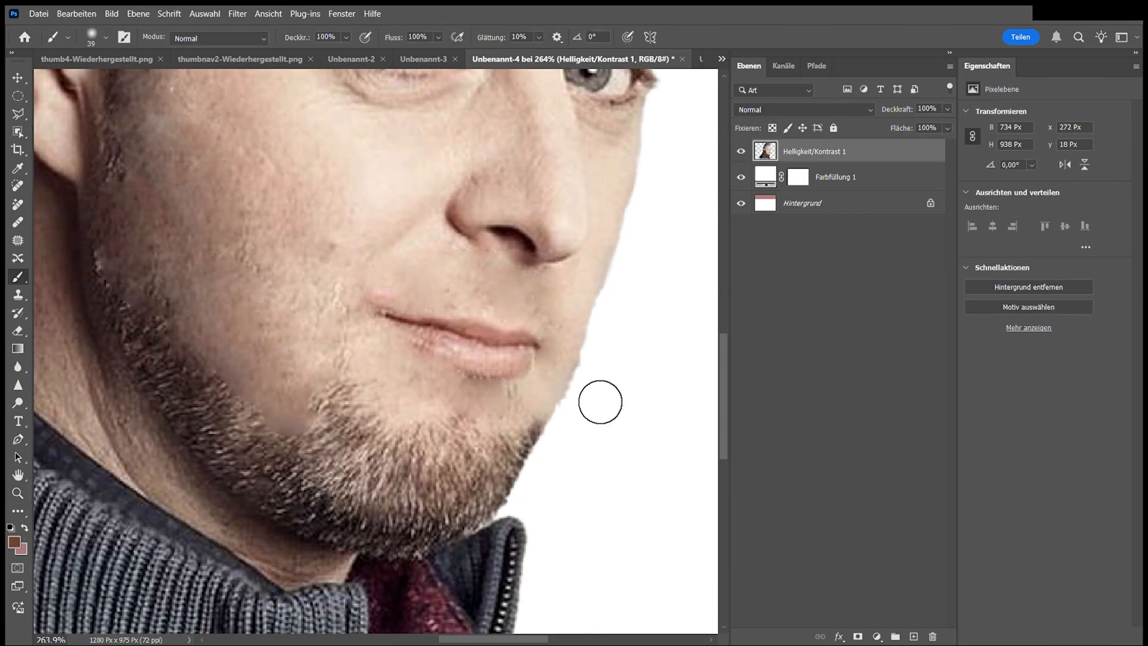
alt+click(527, 391)
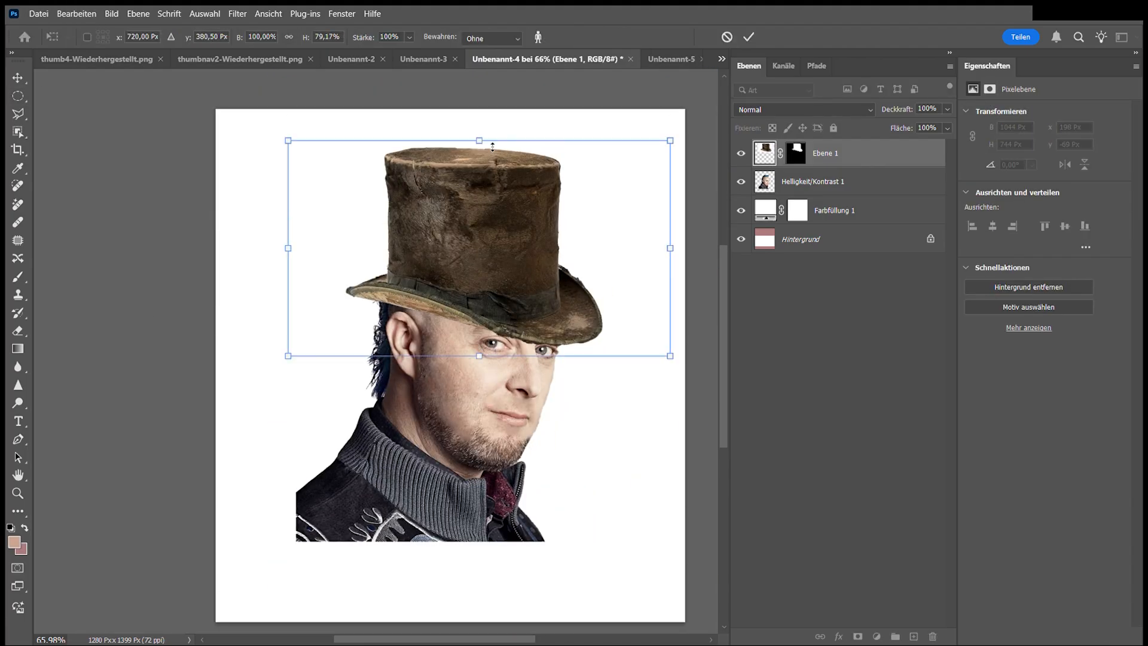
Perspective-warp the top hat on Ebene 1 so its front and brim match the angle of the head.
click(96, 12)
drag(475, 185, 481, 329)
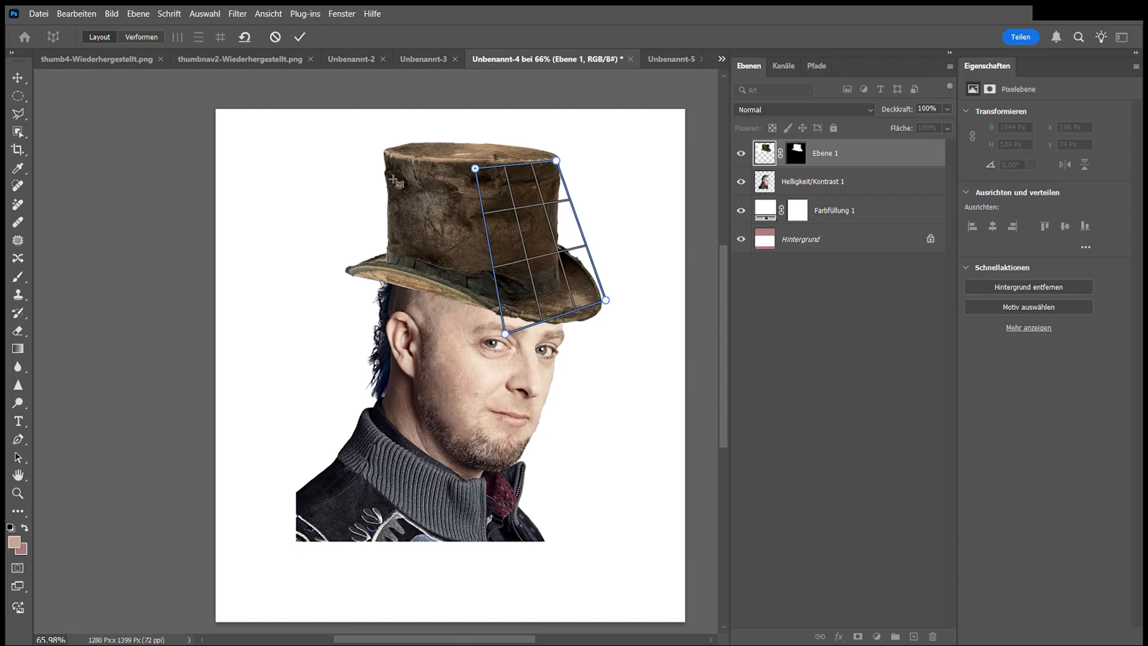
key(w)
drag(475, 169, 502, 173)
drag(557, 160, 571, 158)
drag(505, 333, 521, 333)
drag(606, 300, 603, 301)
drag(348, 276, 341, 275)
key(Return)
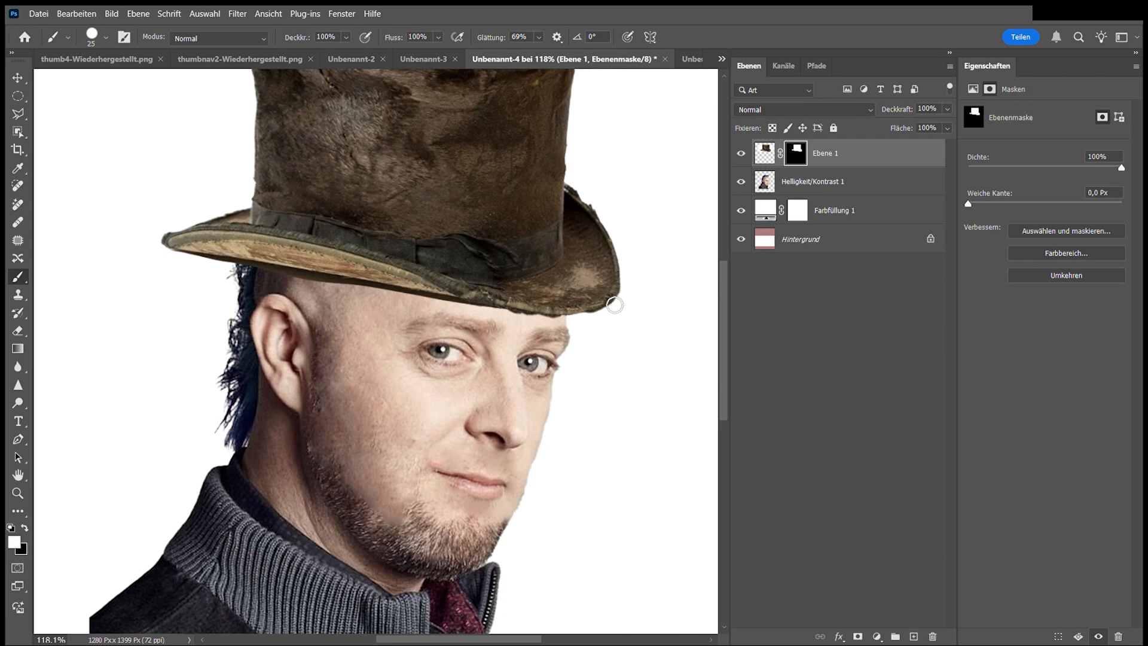
Clean up the hat brim's lower edge by painting on the Ebene 1 mask.
drag(613, 304, 519, 307)
drag(370, 289, 410, 281)
key(x)
mouse_move(326, 288)
mouse_down()
mouse_move(202, 287)
mouse_move(55, 245)
mouse_up()
drag(55, 245, 222, 275)
mouse_move(146, 269)
mouse_down()
mouse_move(187, 281)
mouse_move(90, 282)
mouse_up()
drag(299, 269, 341, 269)
key(l)
click(503, 325)
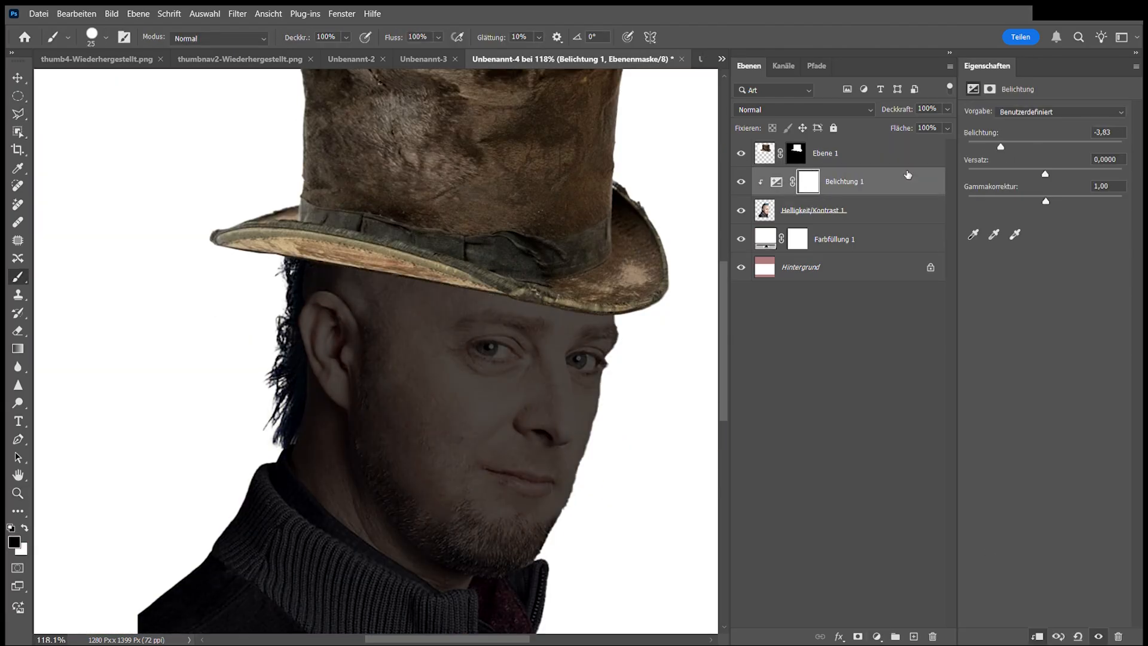
Invert the Belichtung 1 mask, and paint black on the Belichtung 3 mask to reduce the highlight on the hat brim.
key(ctrl+i)
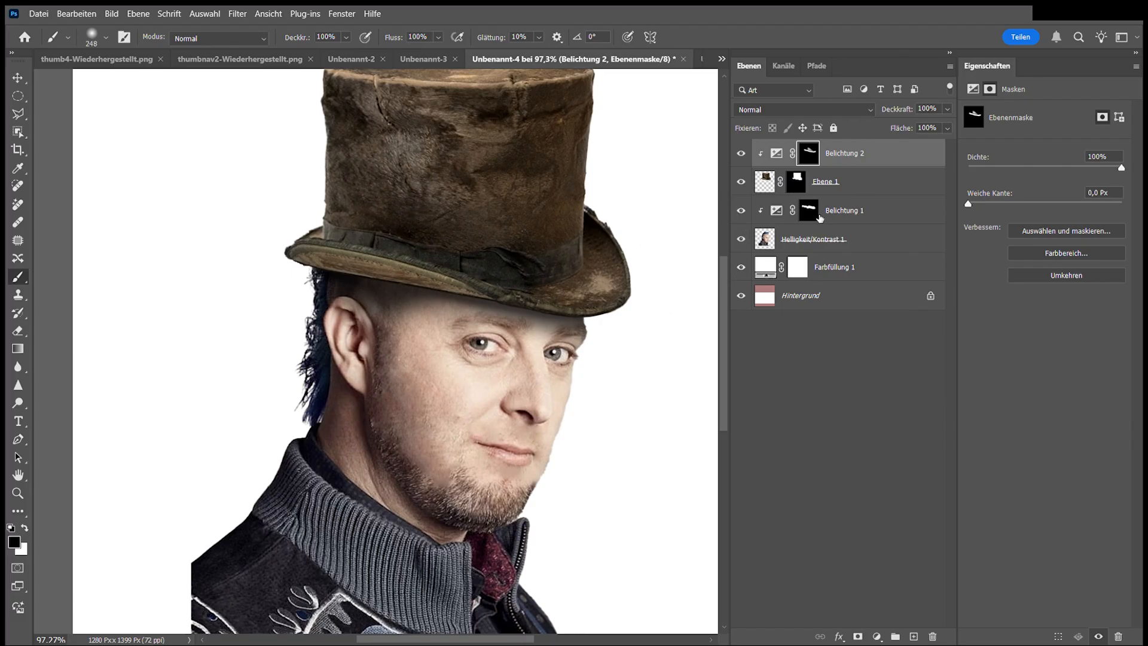
click(809, 210)
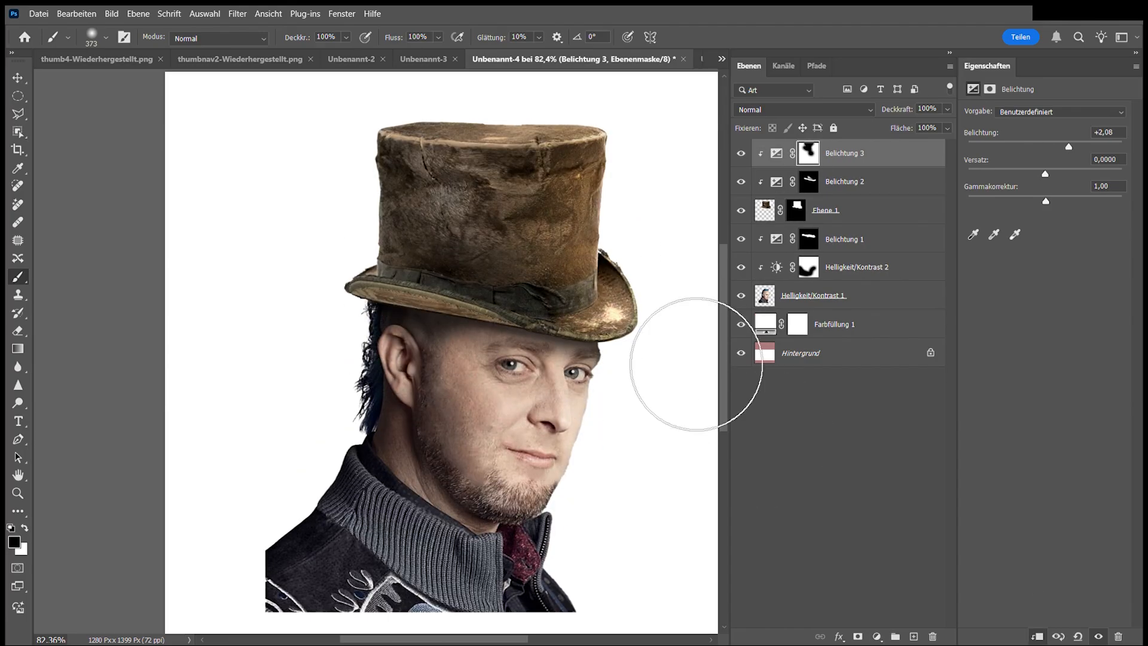
click(641, 263)
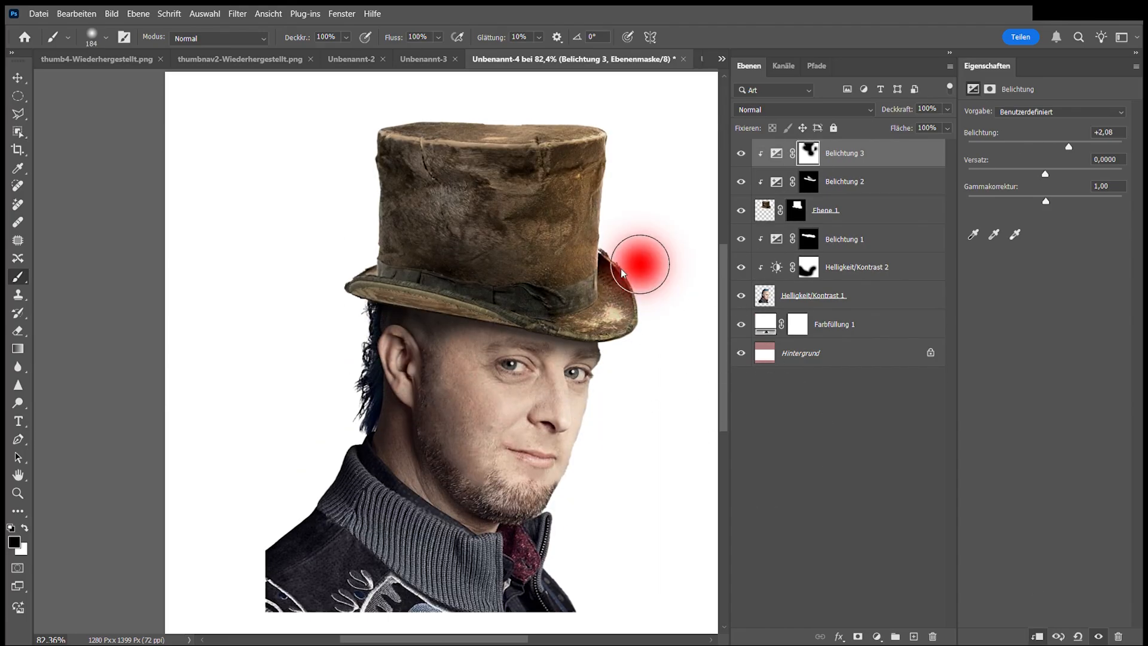
scroll(500, 321, down, 1)
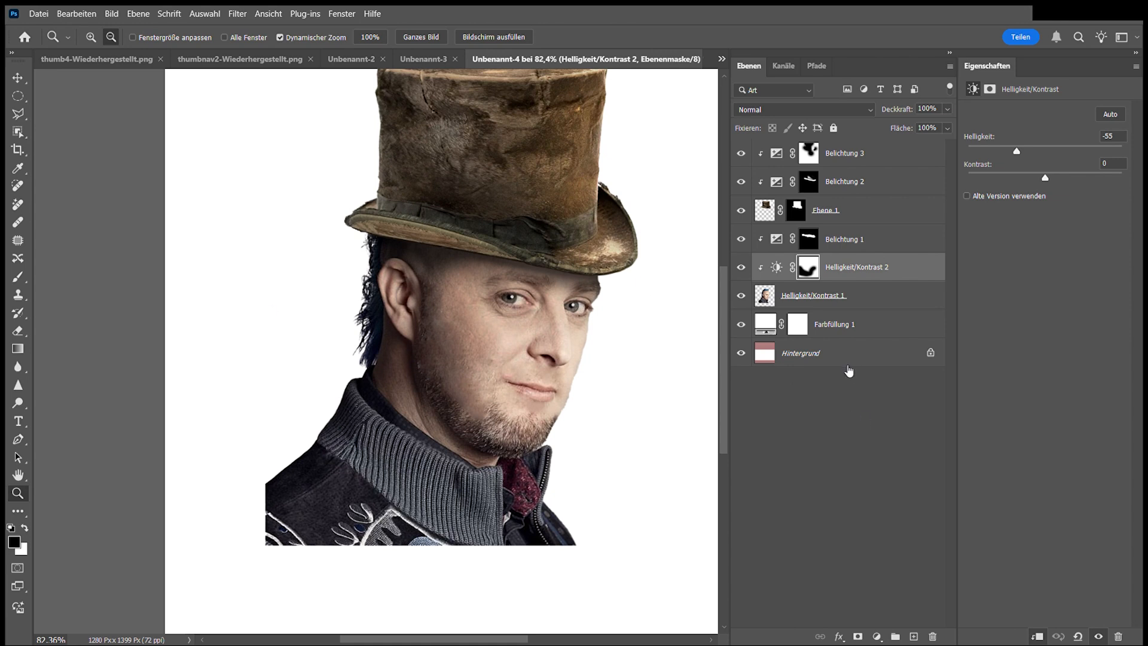
Paste the curly-haired portrait as a new layer, mask out its background and select the hair area.
key(ctrl+v)
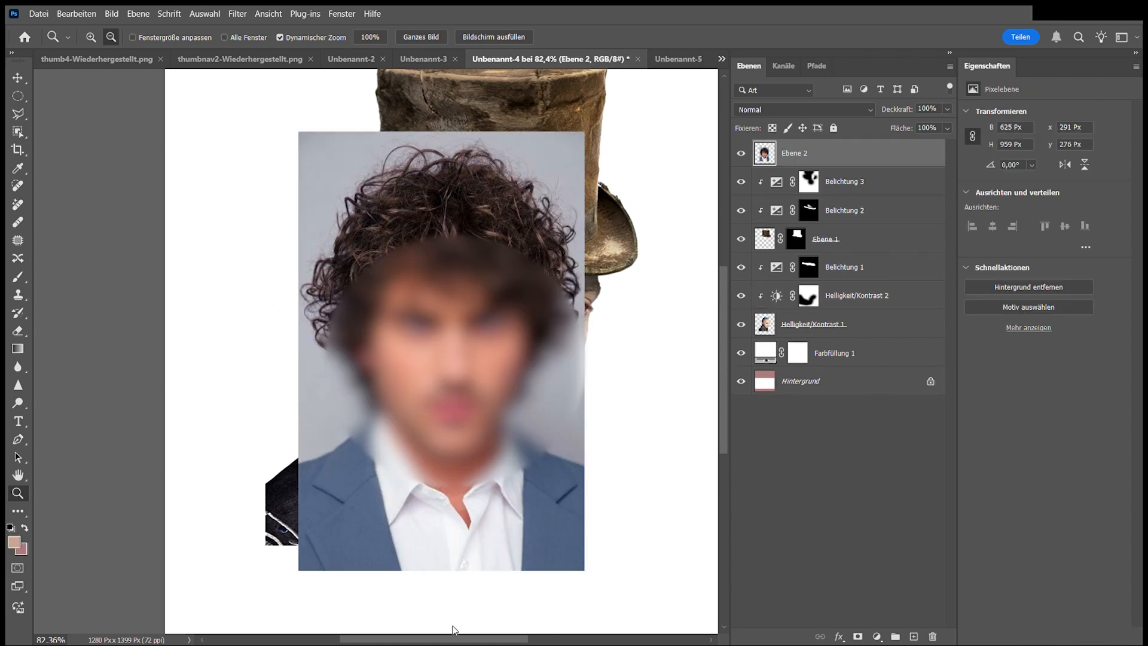
click(18, 132)
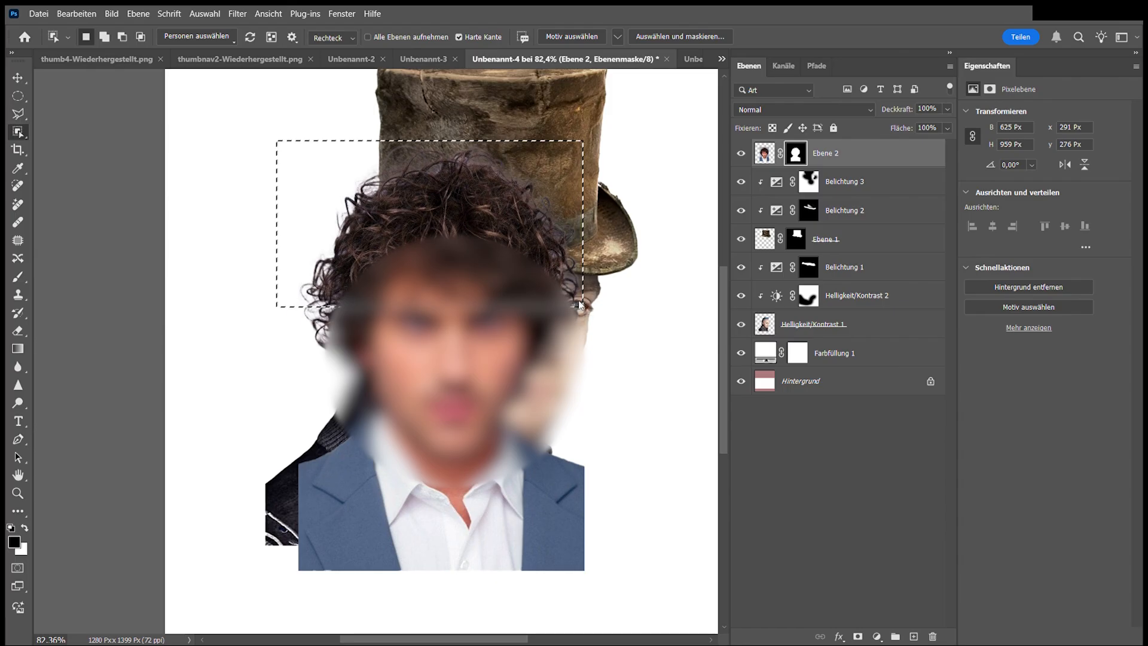
drag(580, 305, 582, 306)
click(795, 154)
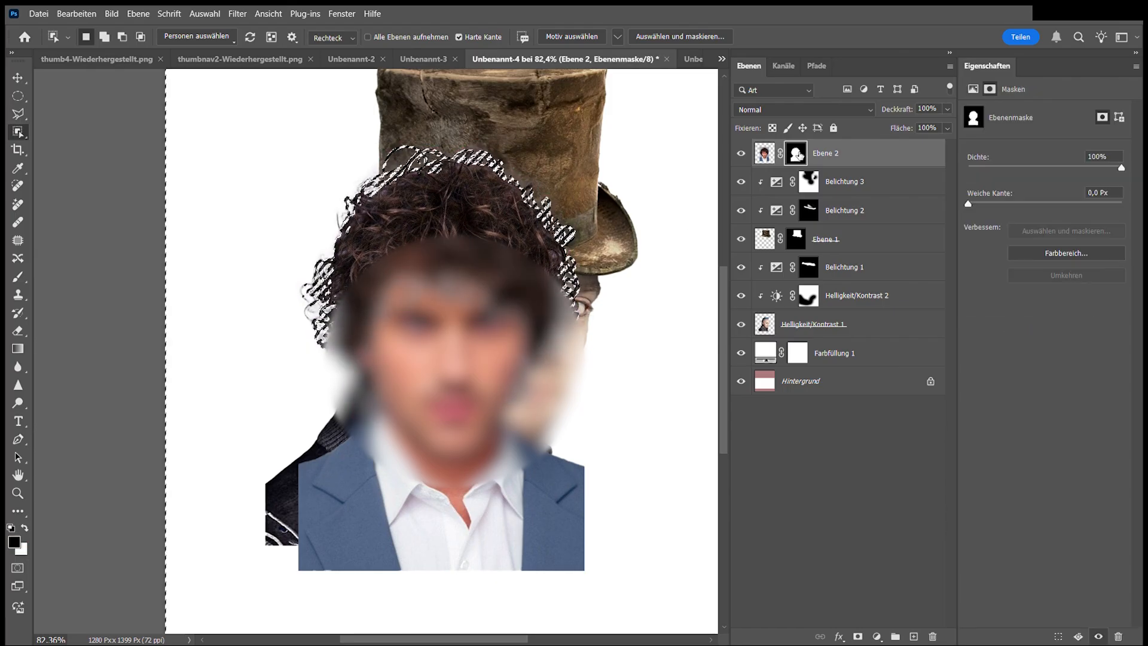
Move the curly hair layer Ebene 2 below the hat layer, then enlarge and position the hair around the head.
drag(798, 155, 831, 250)
key(ctrl+t)
drag(585, 372, 561, 377)
drag(662, 385, 636, 385)
drag(549, 389, 545, 379)
scroll(545, 379, down, 1)
drag(636, 362, 674, 362)
drag(565, 337, 562, 350)
key(Return)
Duplicate the hair layer Ebene 2 directly beneath it and hide the copy.
click(795, 238)
key(b)
click(841, 247)
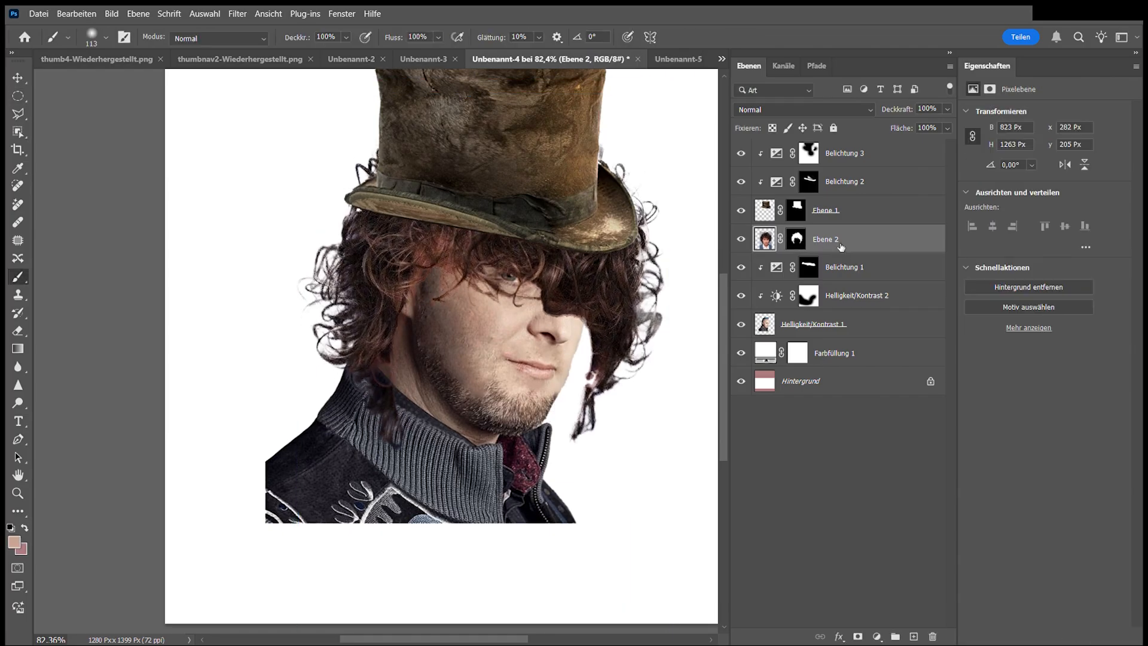
alt+drag(840, 246, 837, 258)
click(740, 267)
Paint black on the Ebene 2 mask to hide the curls over the face, collar and far side of the head.
click(796, 239)
alt+drag(542, 347, 584, 348)
drag(388, 427, 347, 370)
click(523, 254)
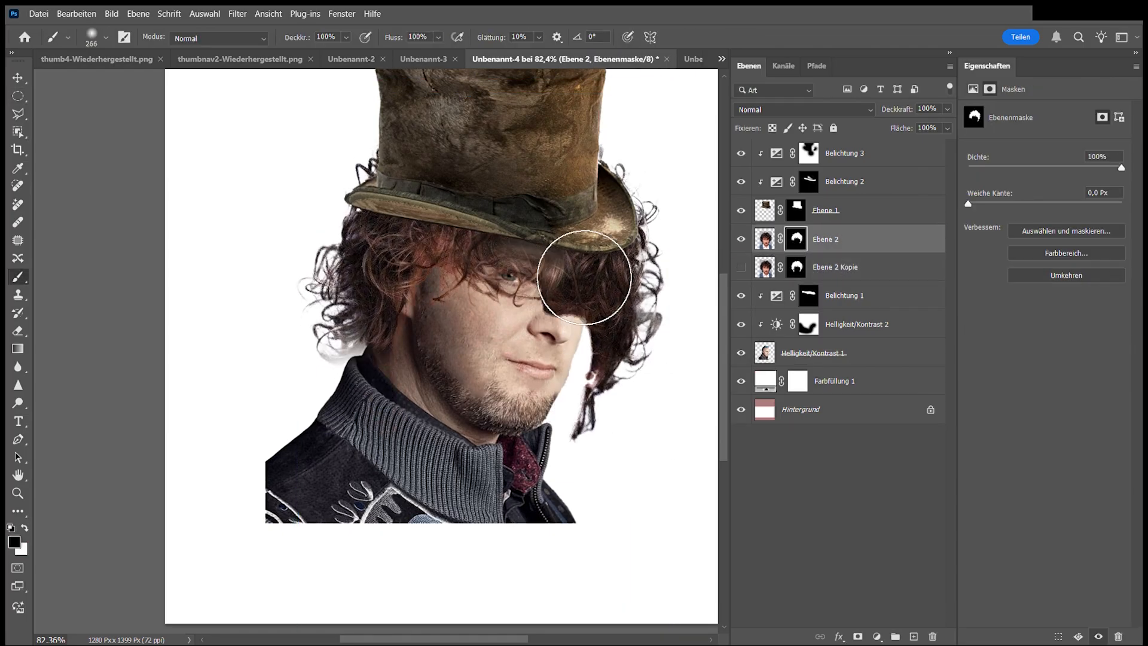
drag(584, 277, 724, 296)
drag(627, 290, 663, 422)
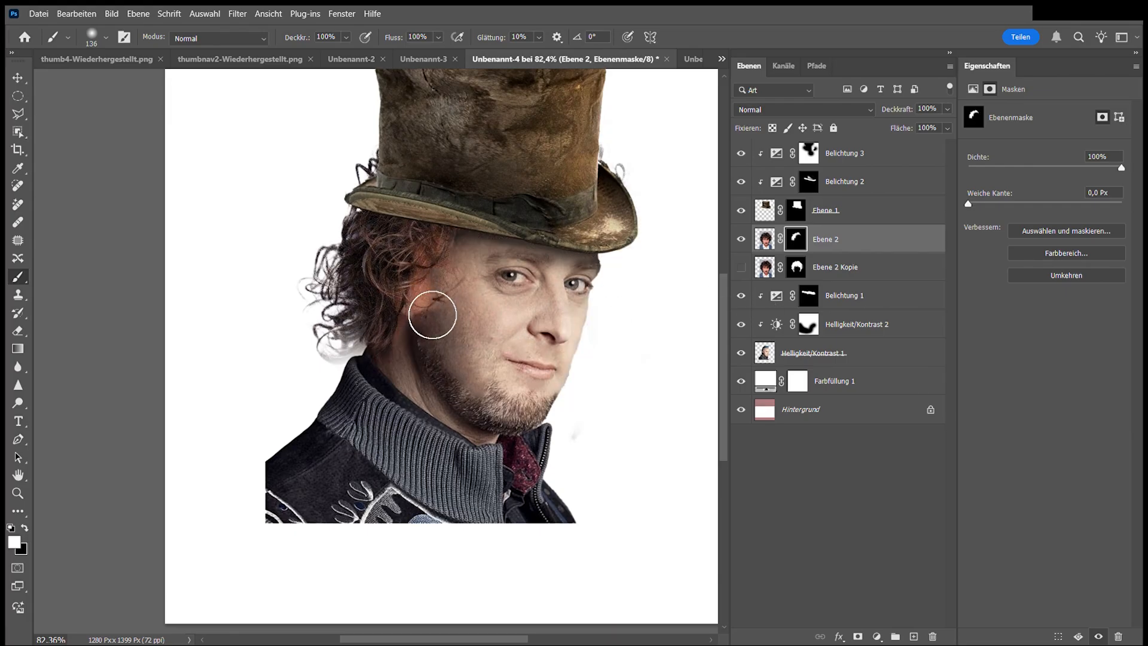
Reveal the ear and temple by painting black on the Ebene 2 mask with a smaller brush.
key(m)
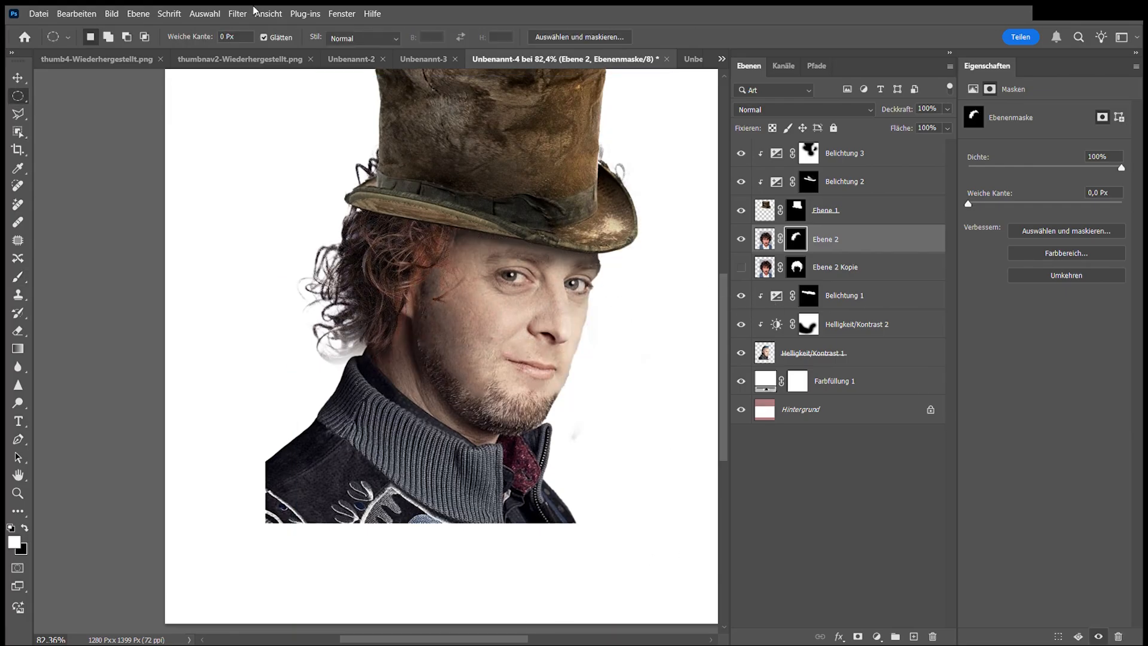
scroll(396, 282, up, 5)
key(b)
key(x)
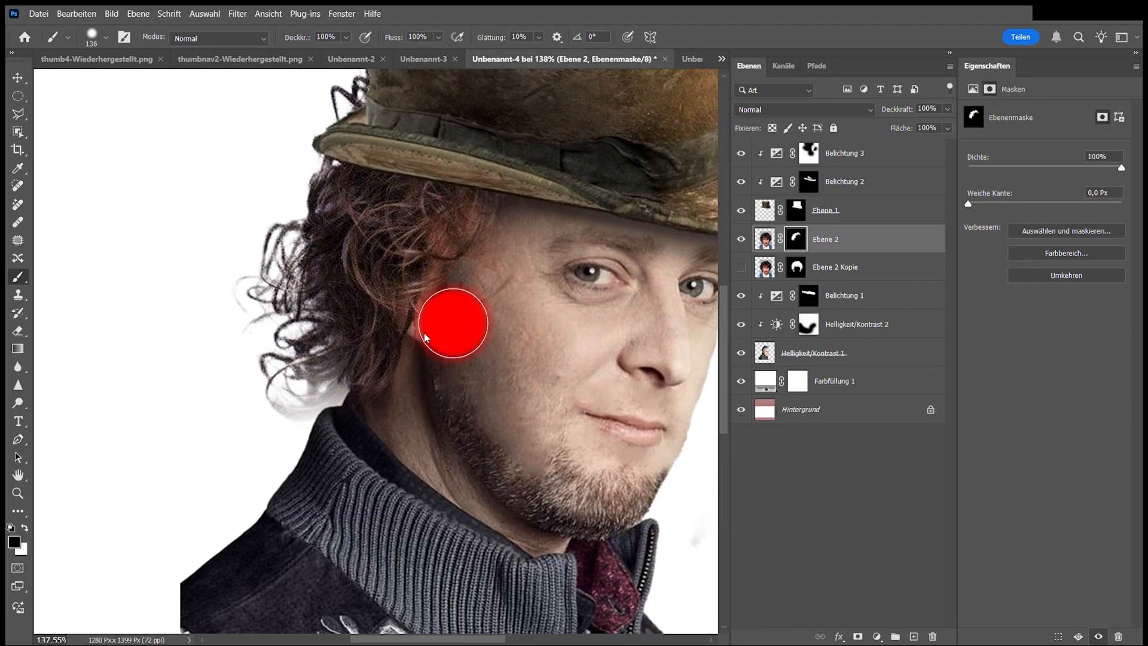
key(bracketleft)
key(bracketleft)
drag(492, 290, 450, 306)
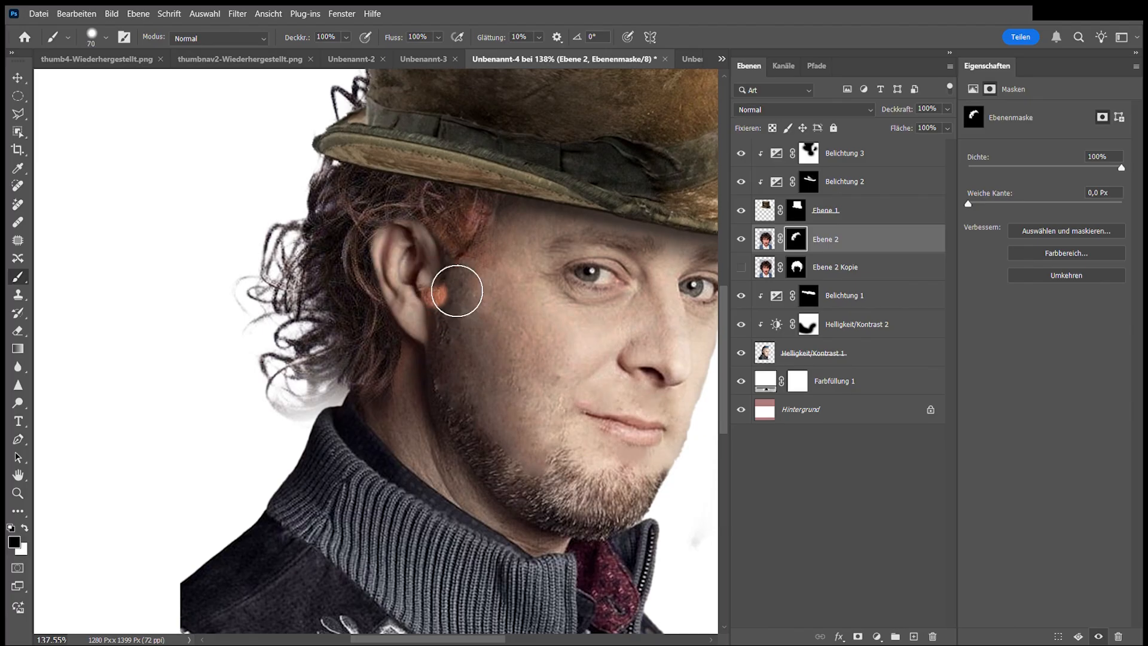
mouse_move(576, 444)
mouse_down()
mouse_move(238, 377)
mouse_move(323, 352)
mouse_up()
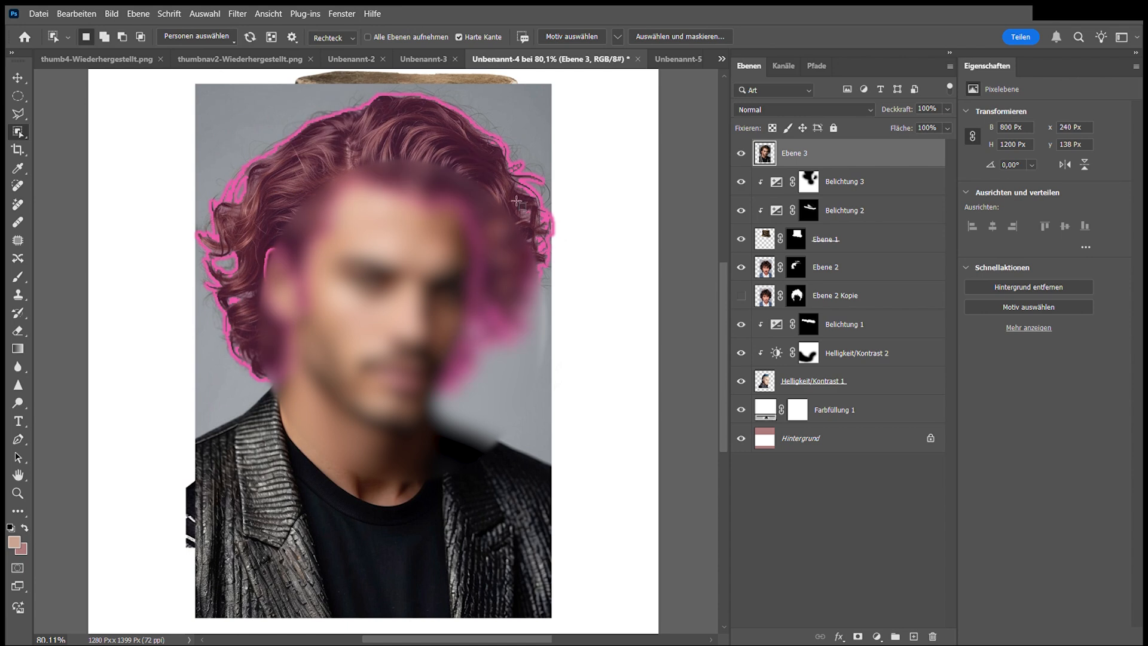
Select the wavy hair of the portrait on Ebene 3, mask out the rest and move the layer below the hat.
click(517, 202)
click(857, 636)
drag(860, 153, 866, 272)
drag(866, 272, 839, 242)
Scale down and position the Ebene 3 hair on the far side of the head, and move the layer behind the man.
key(ctrl+t)
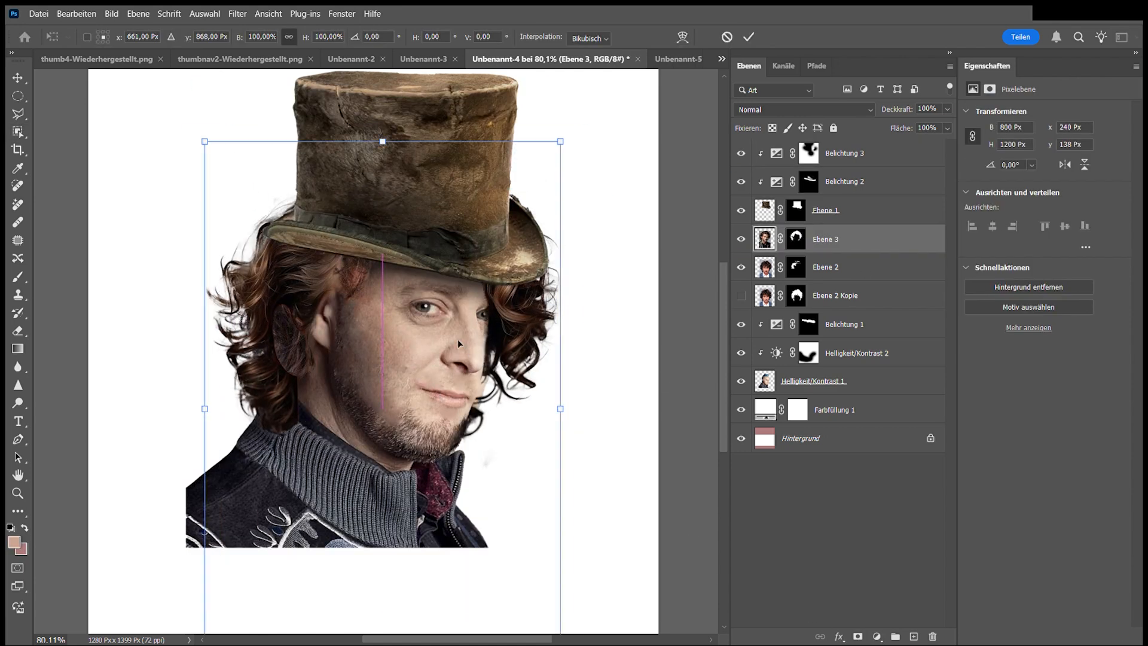
drag(561, 141, 499, 169)
drag(383, 358, 424, 363)
drag(839, 242, 837, 395)
key(Return)
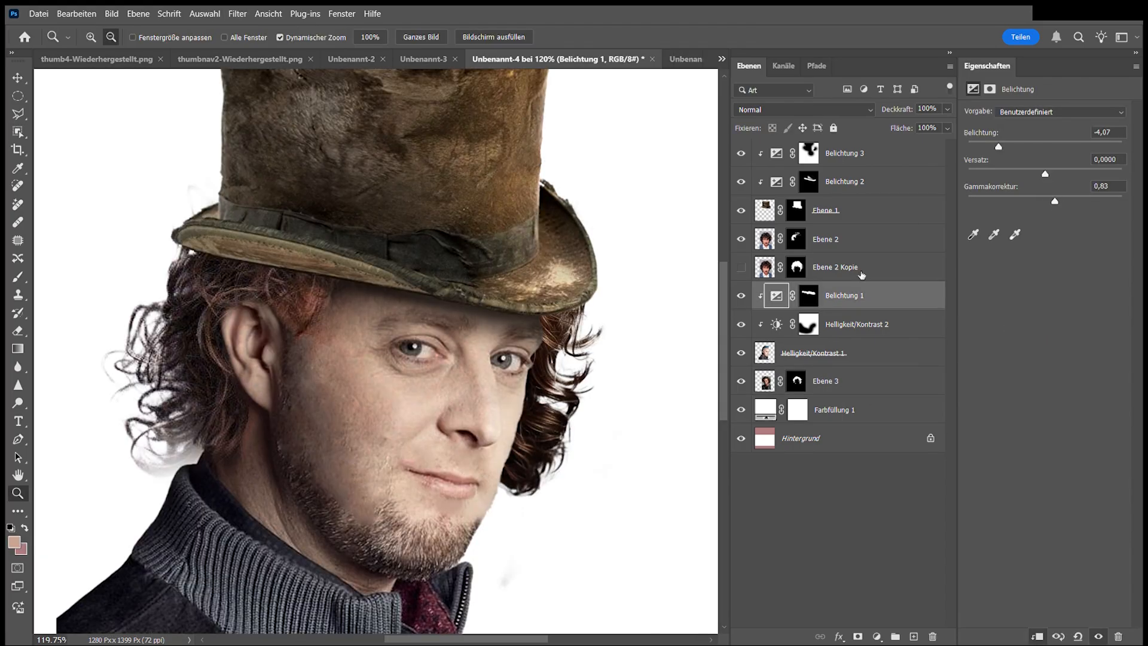
Extend the Belichtung 1 shadow on the face below the hat by painting white on its mask.
click(808, 295)
key(b)
key(d)
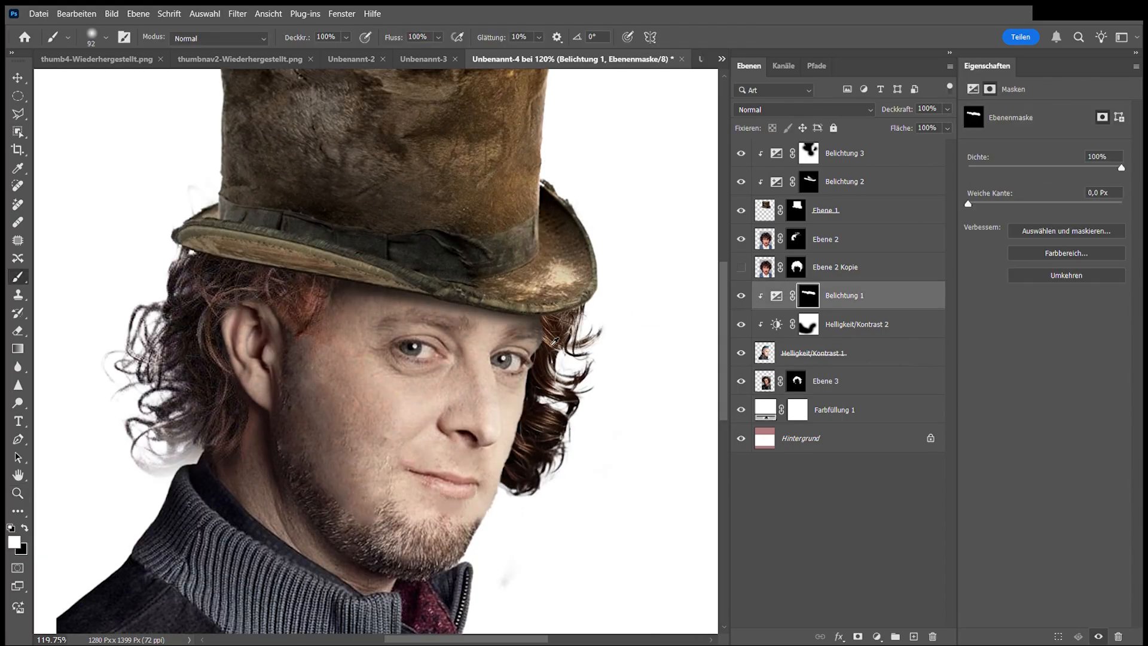
click(791, 384)
click(795, 361)
click(799, 300)
key(z)
drag(541, 352, 538, 385)
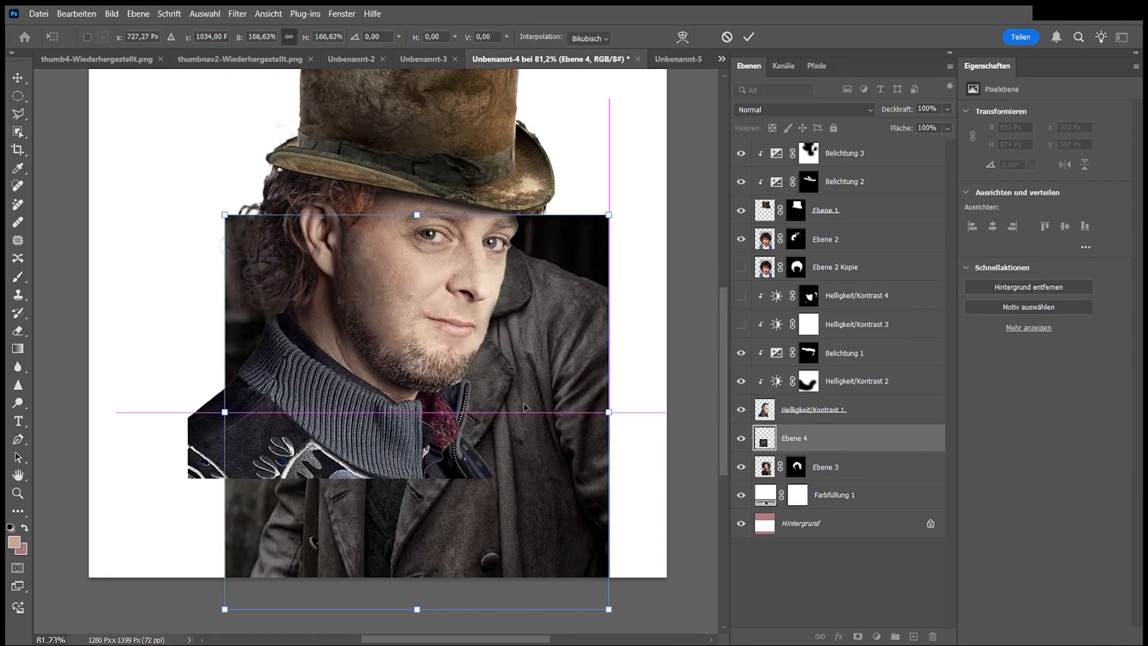
Position the tilted coat-and-scarf photo on Ebene 4 over the man's shoulders and apply the transformation.
drag(516, 409, 452, 497)
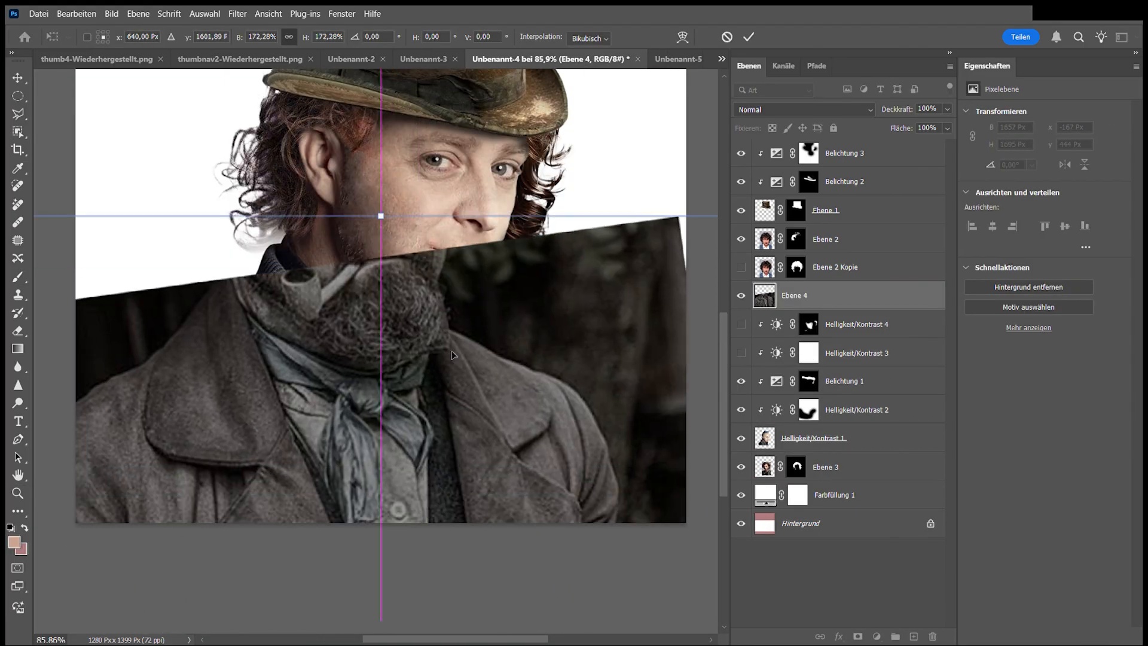
drag(453, 355, 490, 328)
key(Return)
click(857, 636)
key(b)
alt+right_click(434, 285)
key(ctrl+z)
Select the figure in the coat photo with the Object Selection tool and mask out its background on Ebene 4.
key(w)
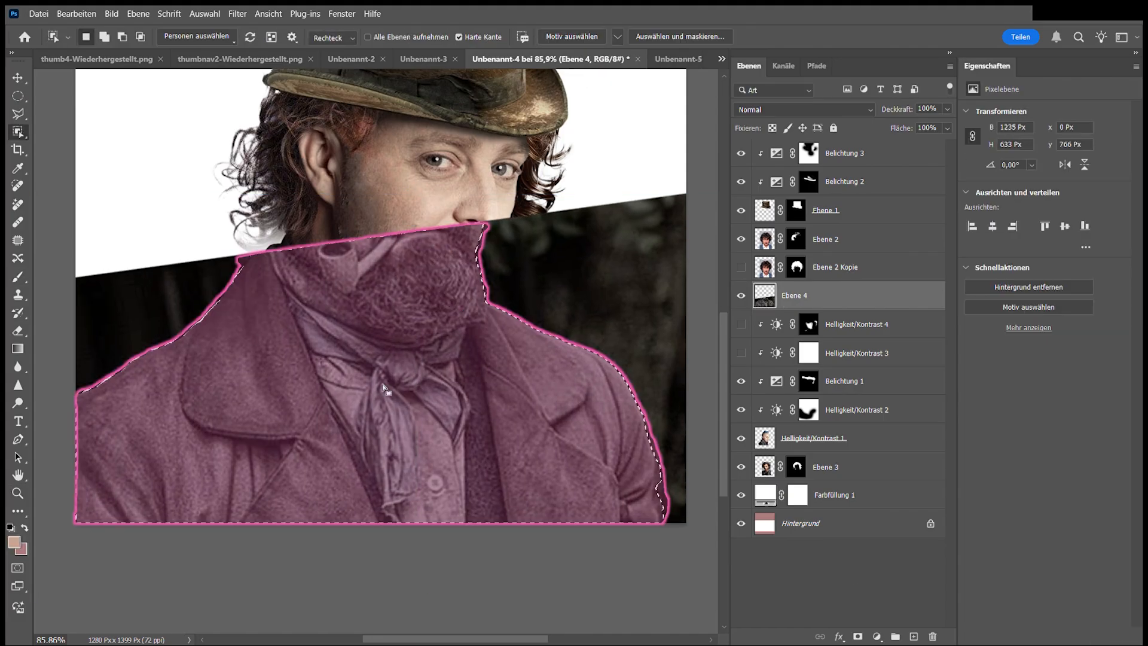
click(257, 338)
click(857, 636)
Paint black on the Ebene 4 mask to uncover the man's mouth, beard and neck above the scarf.
key(z)
drag(409, 250, 443, 250)
key(b)
drag(305, 269, 485, 245)
drag(509, 358, 419, 372)
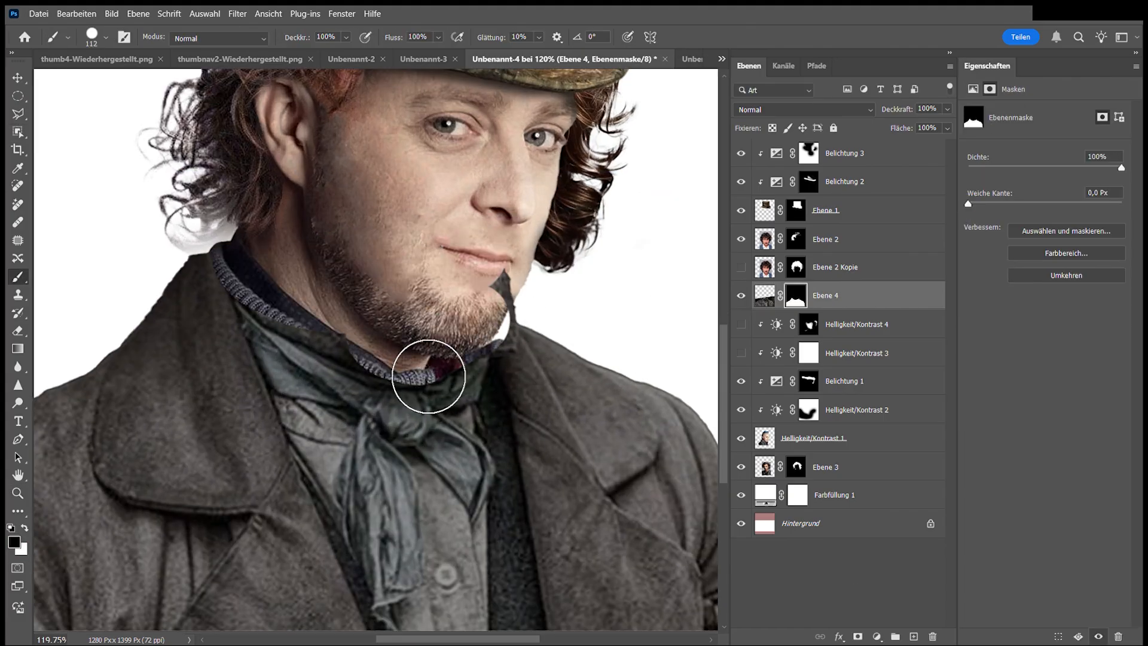
drag(541, 290, 519, 302)
click(764, 295)
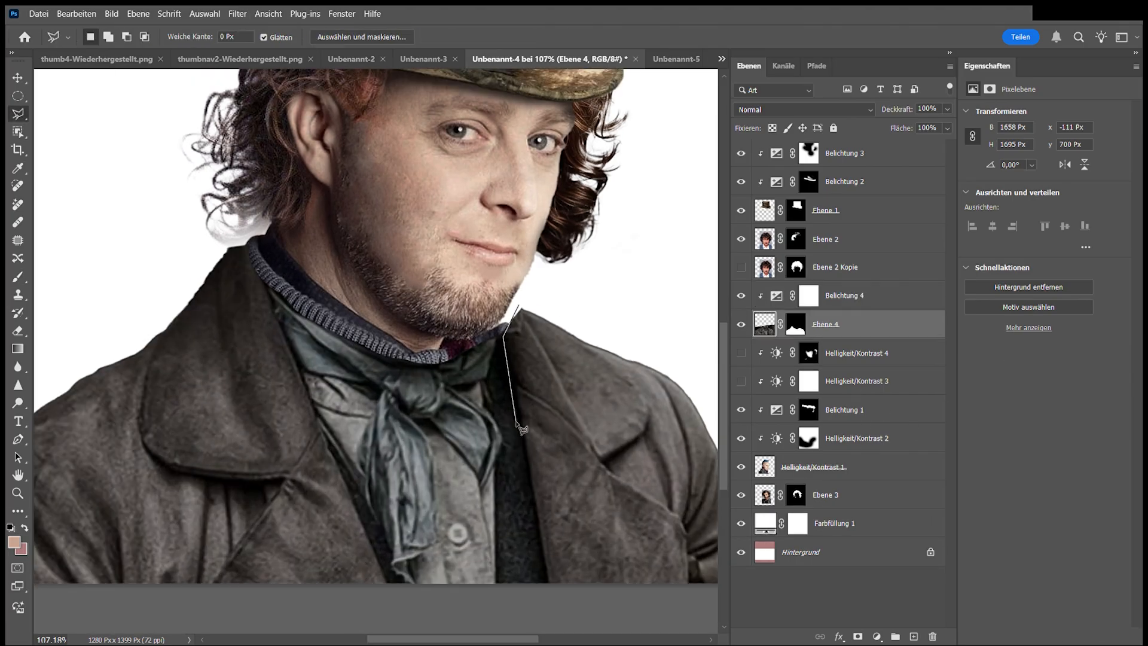
Outline the right side of the coat, merge Belichtung 4 with Ebene 4 and cut the outlined part onto its own layer underneath.
click(373, 593)
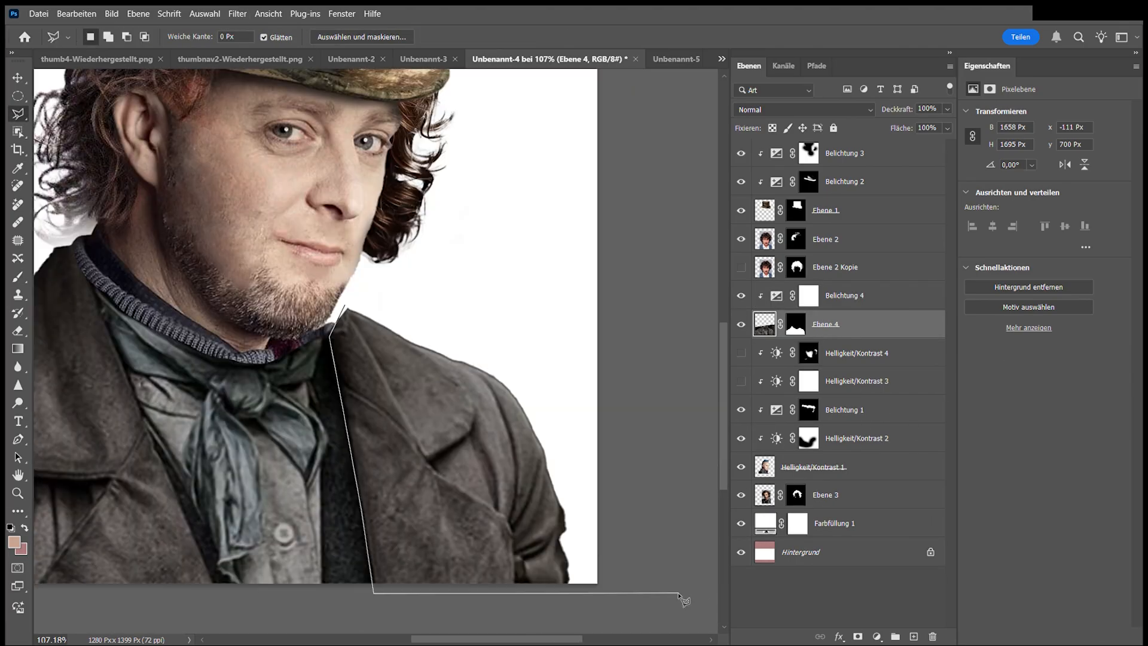
shift+click(844, 295)
key(ctrl+e)
key(ctrl+shift+j)
key(ctrl+[)
Shift the separated coat side inward toward the scarf and paint a new Belichtung 4 mask black along the seam.
key(ctrl+t)
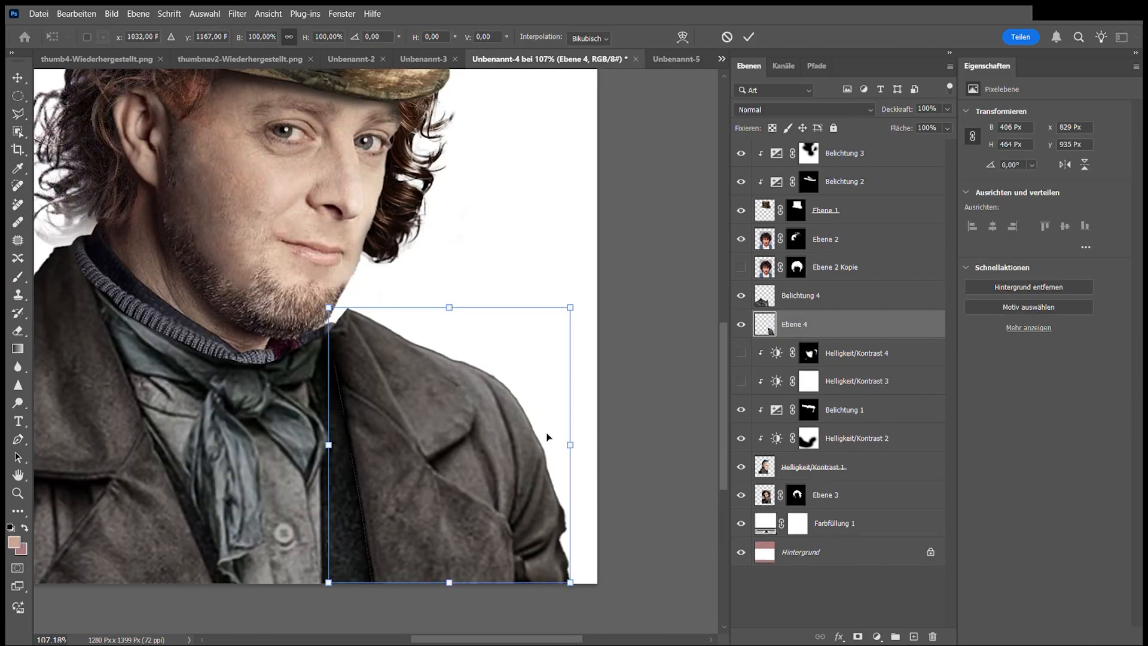
drag(548, 436, 530, 443)
click(763, 296)
click(857, 635)
key(b)
mouse_move(354, 352)
mouse_down()
mouse_move(394, 414)
mouse_move(428, 617)
mouse_up()
key(x)
key(z)
drag(531, 427, 419, 427)
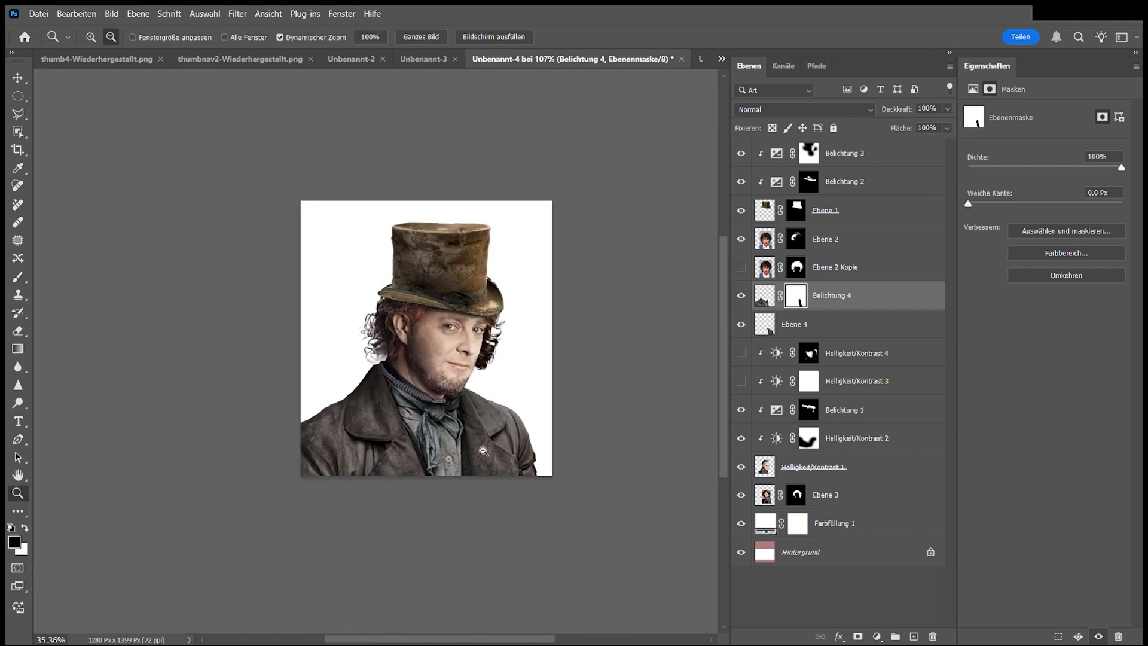
Refine the Ebene 1 mask along the hat's right brim beside the crown.
drag(527, 335, 687, 375)
click(801, 212)
drag(478, 227, 526, 233)
drag(531, 325, 485, 340)
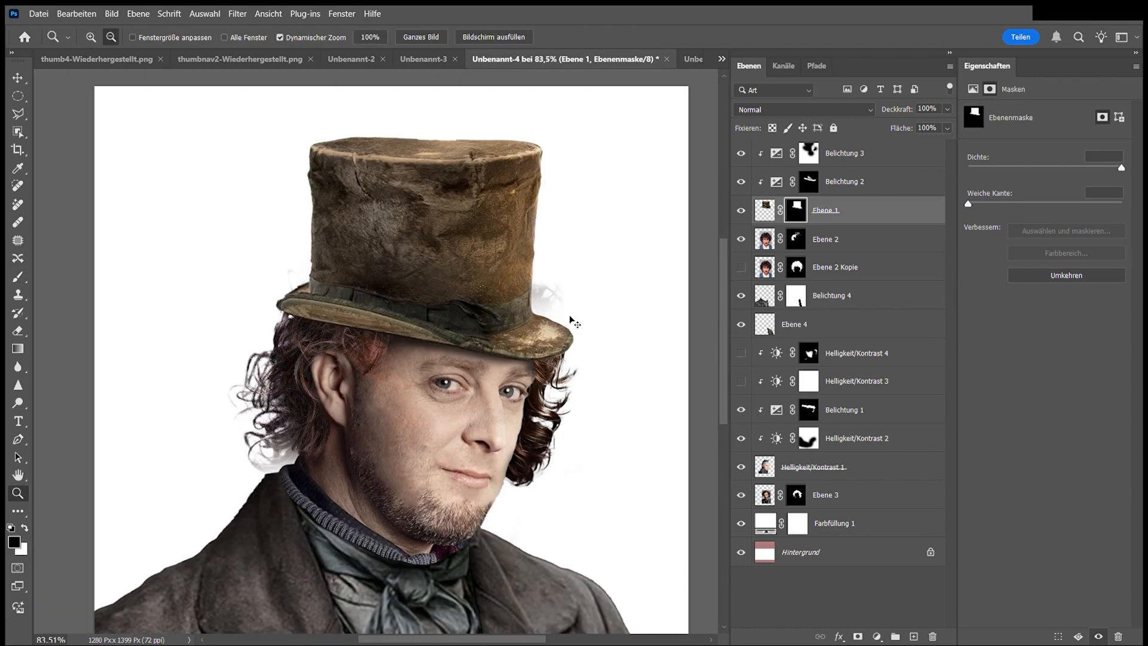
scroll(575, 335, up, 3)
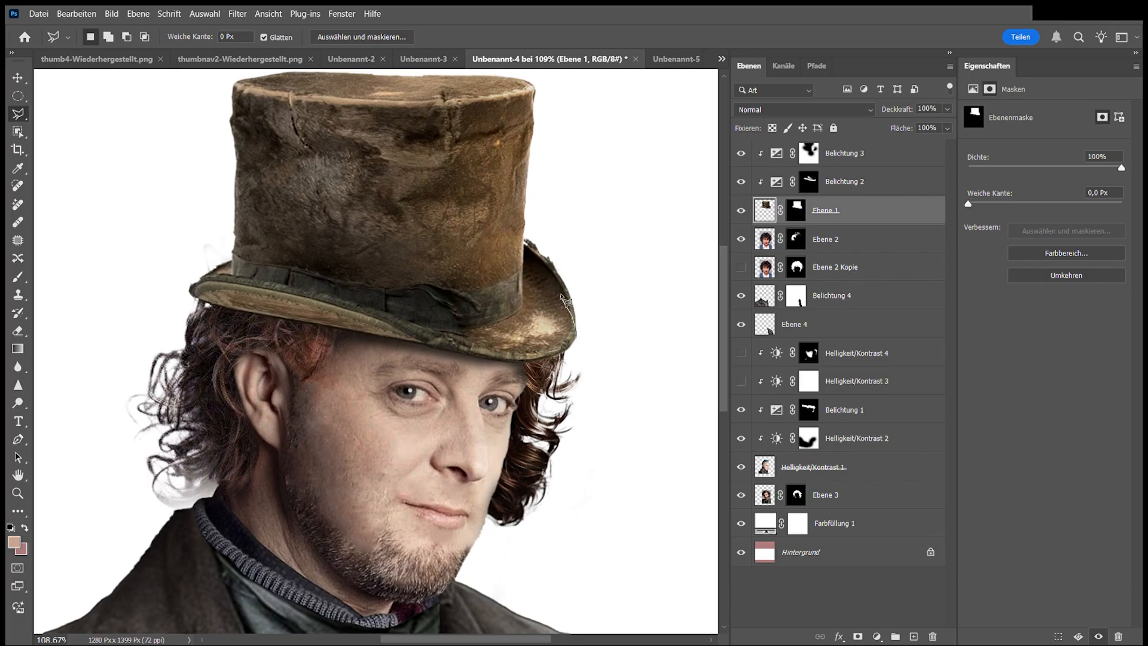
key(b)
scroll(596, 298, up, 3)
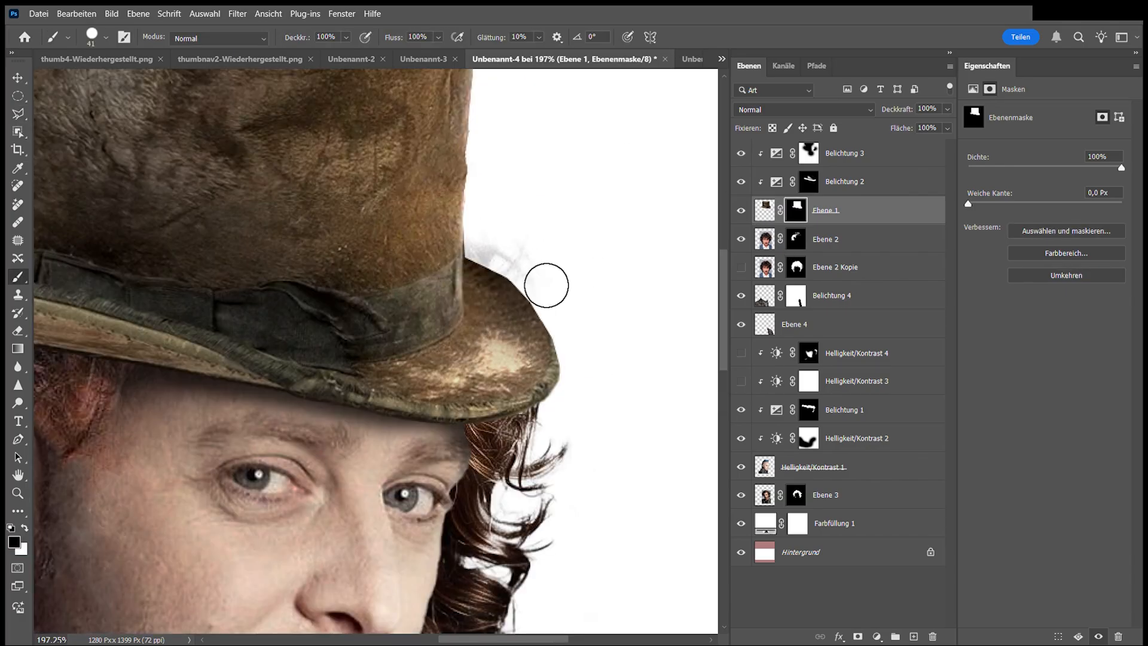
key(z)
key(ctrl+0)
Clip a colorized Farbton/Sättigung adjustment with hue 17, saturation 16 and lightness -15 to Ebene 2 and copy it onto Ebene 3.
click(741, 297)
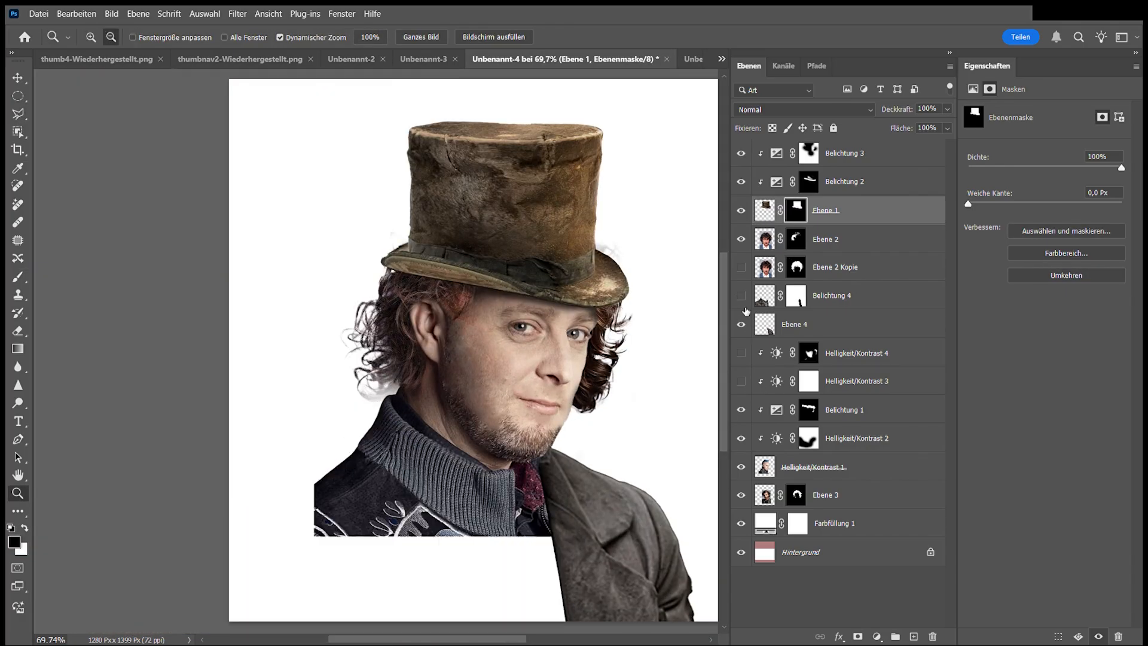
click(741, 297)
click(796, 241)
key(b)
click(876, 636)
click(924, 509)
key(ctrl+alt+g)
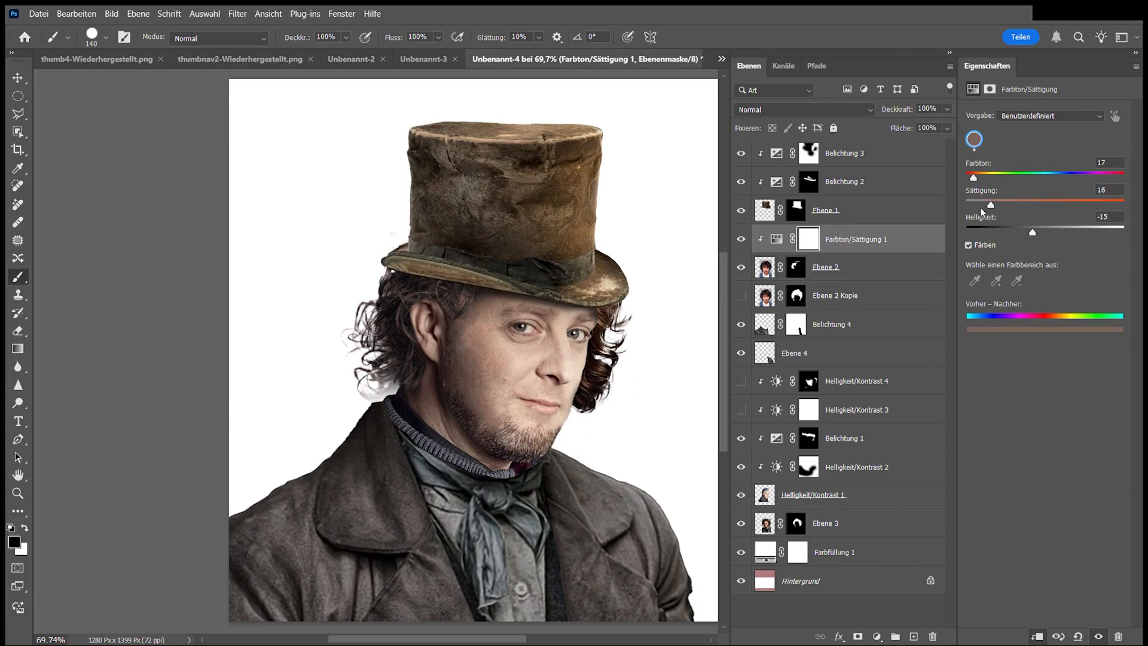
drag(885, 239, 879, 520)
key(ctrl+alt+g)
Try painting on the Helligkeit/Kontrast 3 mask and compare the face with and without the adjustment.
key(z)
drag(669, 395, 717, 400)
click(742, 411)
key(ctrl+0)
key(ctrl+1)
click(742, 410)
click(808, 409)
key(b)
click(776, 410)
click(808, 409)
mouse_move(502, 298)
mouse_down()
mouse_move(487, 399)
mouse_move(553, 359)
mouse_move(502, 350)
mouse_up()
key(x)
click(742, 409)
click(741, 410)
Replace the Helligkeit/Kontrast 3 mask with a black one and paint white over the side of the face.
key(z)
drag(808, 410, 932, 636)
click(856, 636)
key(ctrl+i)
key(b)
click(424, 330)
click(844, 438)
click(808, 410)
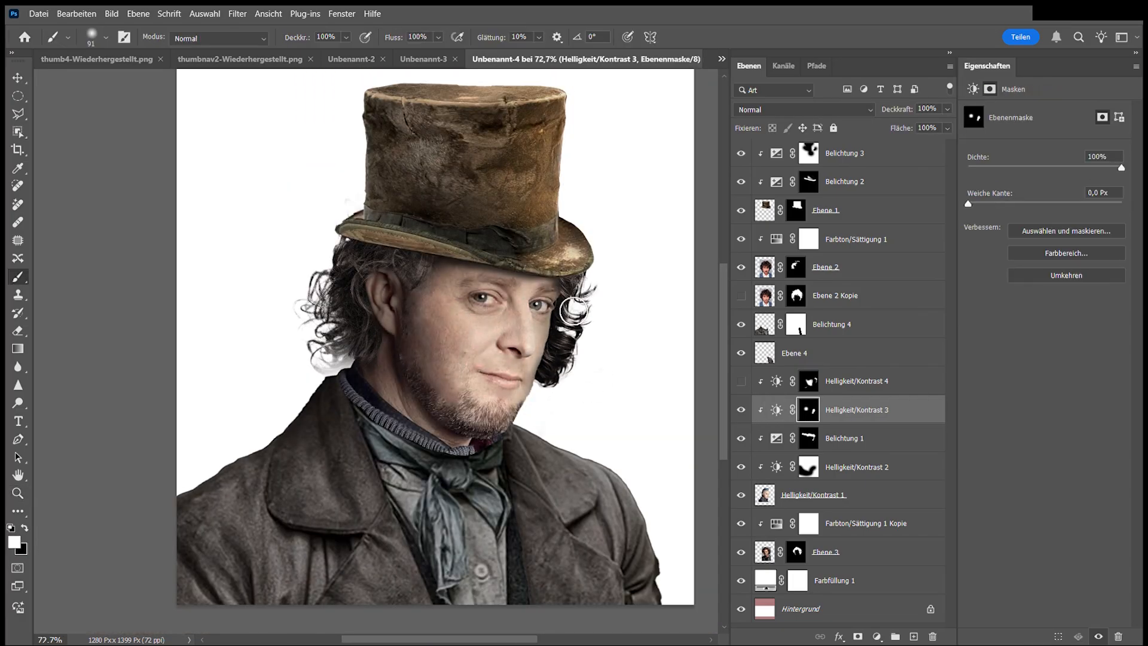
Add Helligkeit/Kontrast 5 at brightness -126 with an inverted mask, and mask out the selected strip beside the cheek on the face layer.
key(z)
drag(540, 306, 573, 323)
key(x)
scroll(582, 484, down, 2)
click(876, 636)
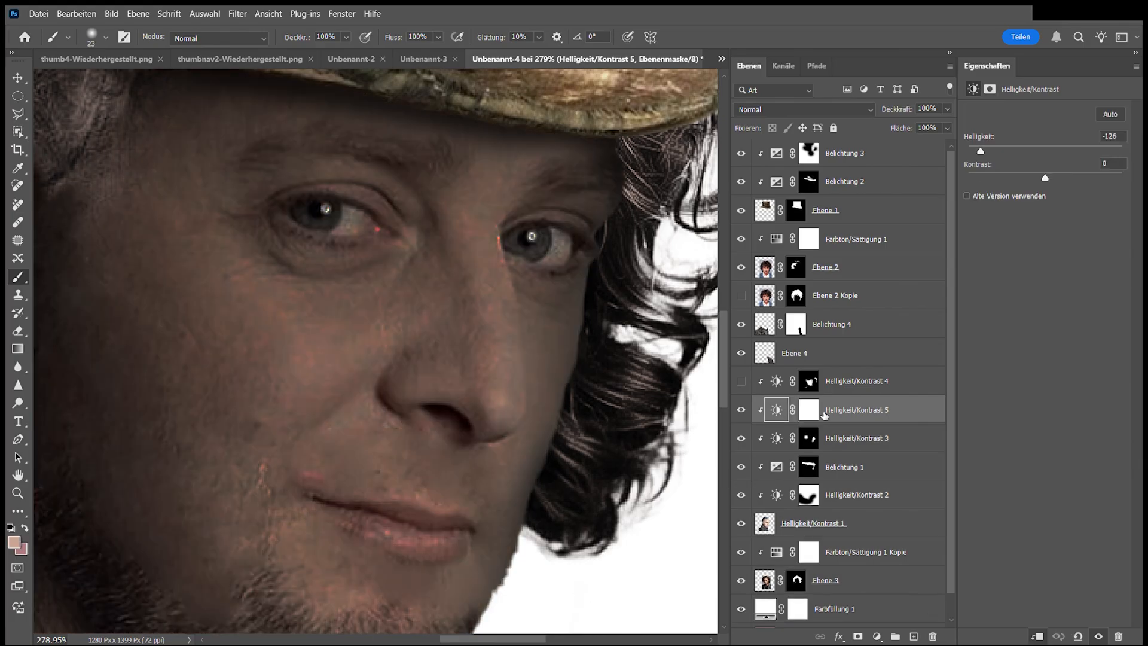
key(ctrl+i)
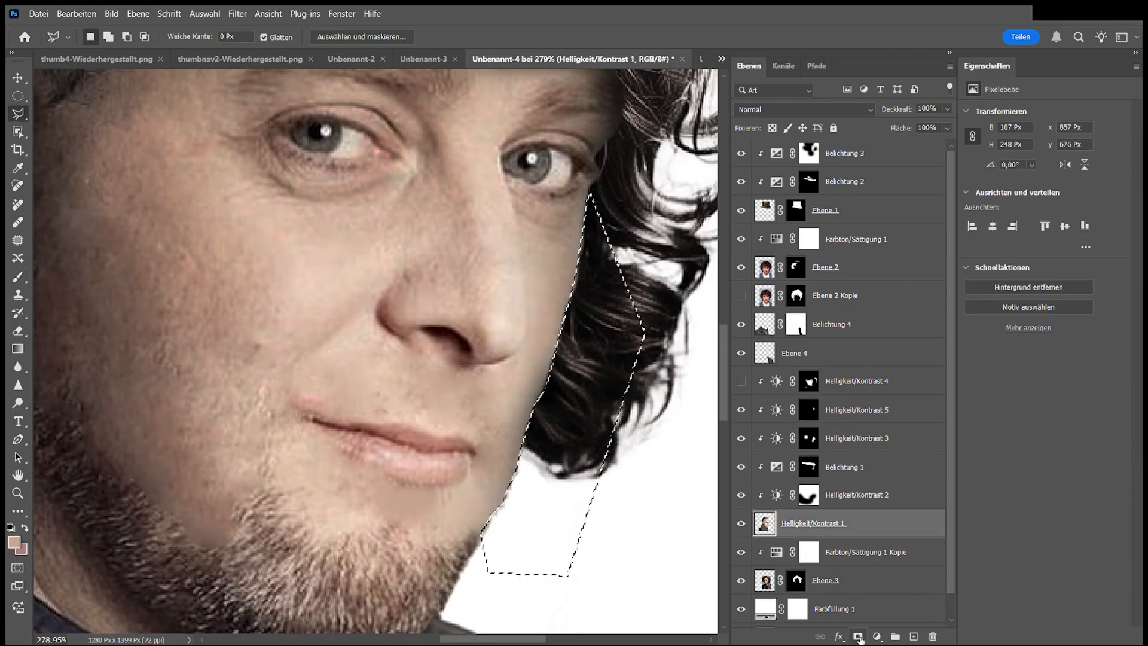
click(857, 636)
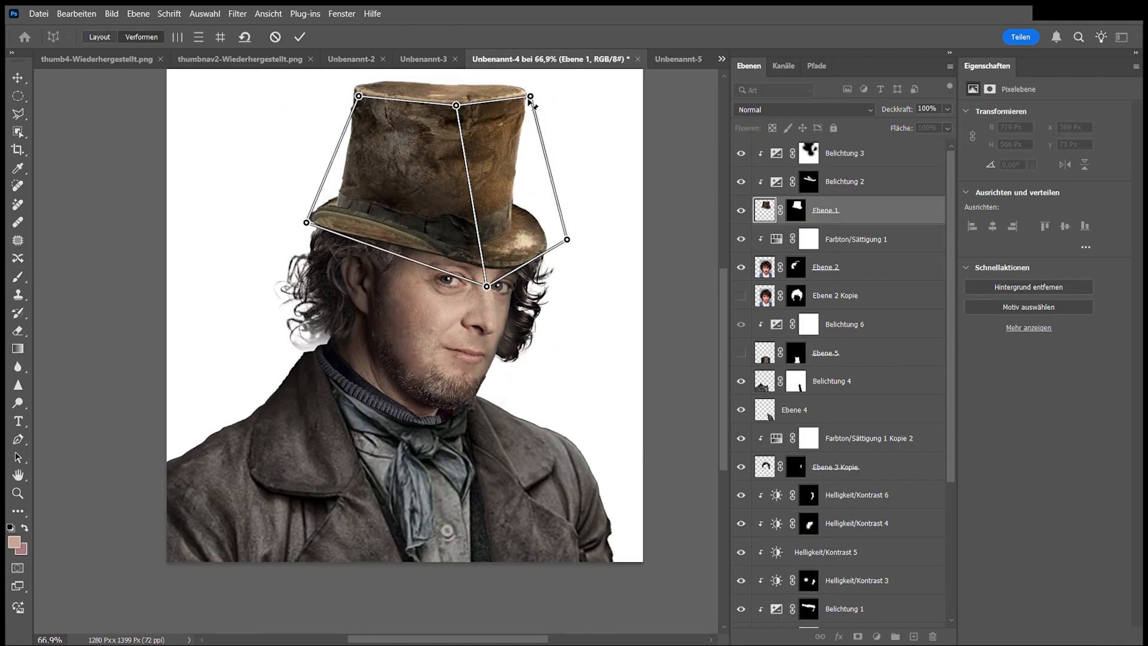
Apply the warp to the top hat on Ebene 1 and open it for another transformation.
click(300, 37)
key(ctrl+t)
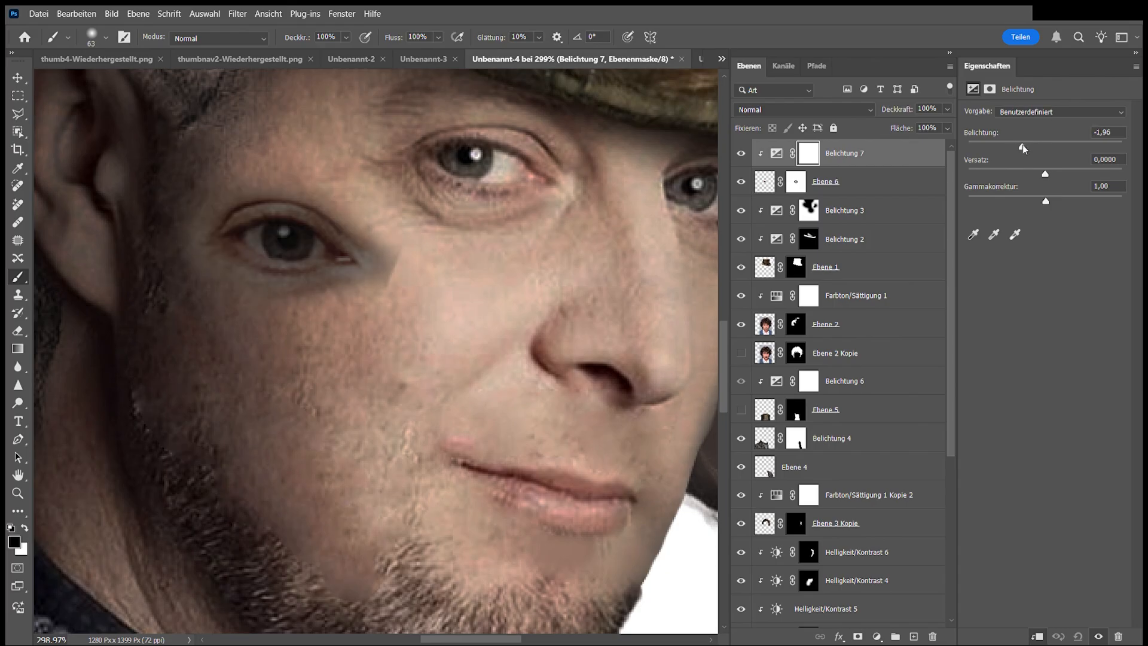
Paint black on the Belichtung 7 mask at the extra eye's inner corner and white on Helligkeit/Kontrast 7 over its iris.
drag(411, 231, 359, 269)
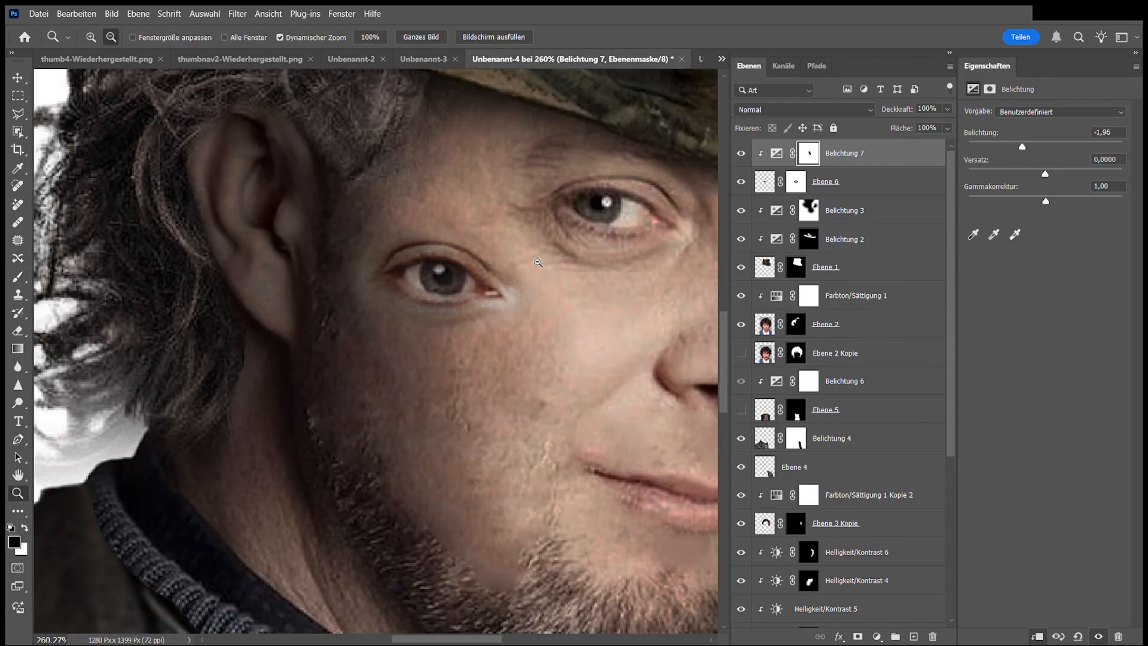
key(b)
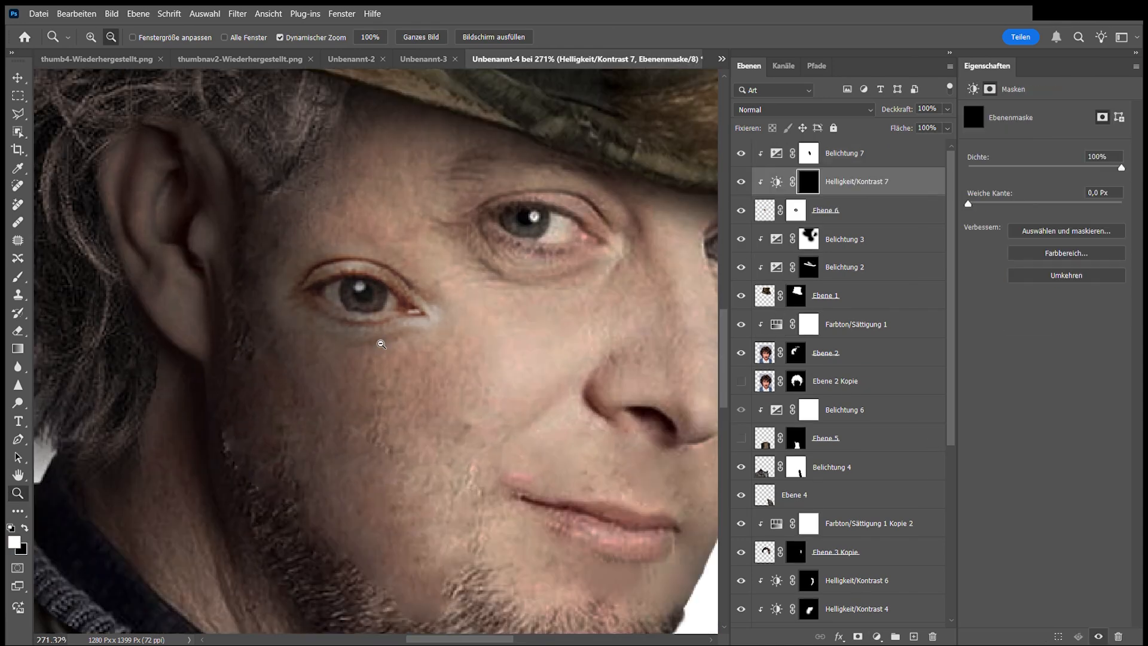
click(364, 298)
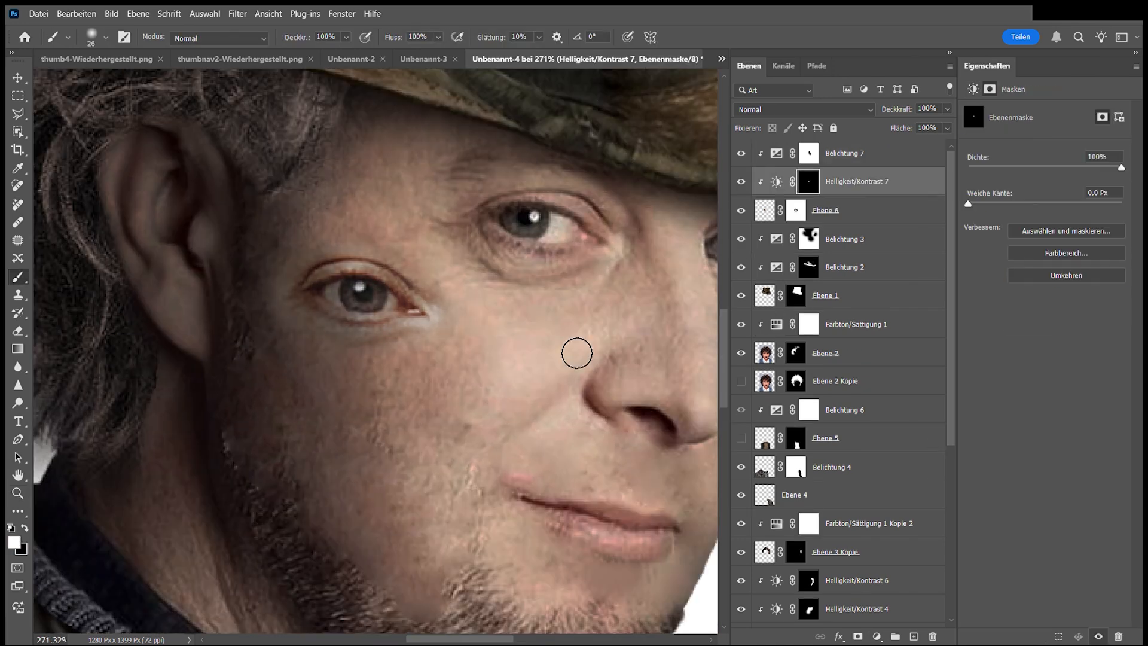
key(z)
drag(395, 292, 335, 291)
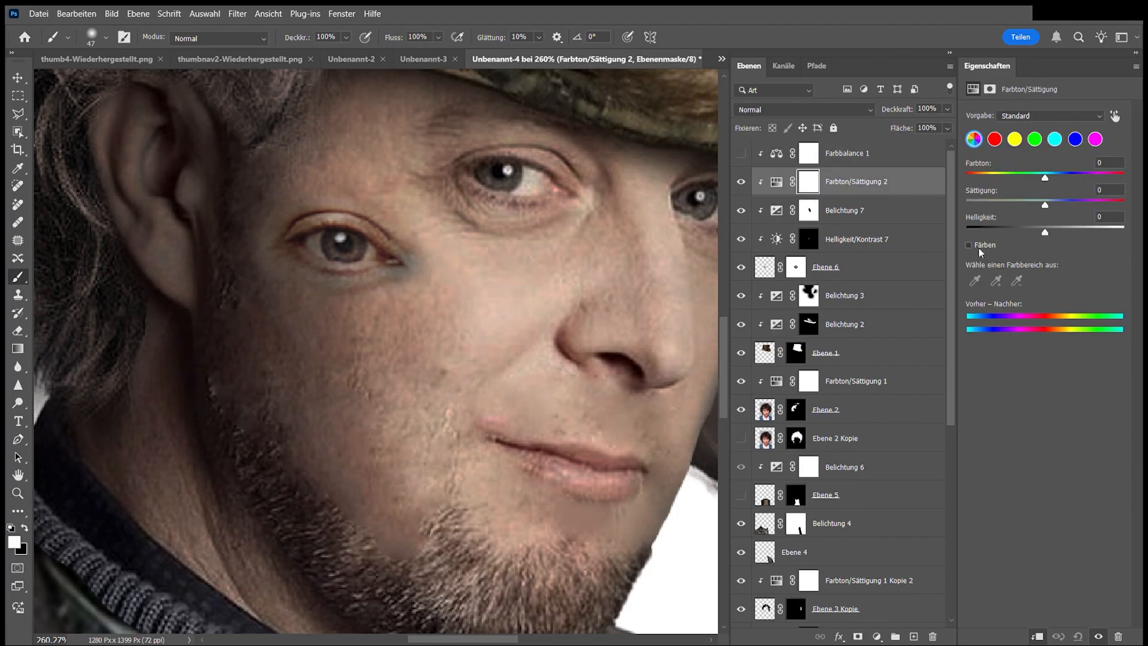
Try tinting the extra eye's surroundings with a colorized Farbton/Sättigung 2 in Farbe mode and an inverted mask.
click(978, 246)
click(979, 177)
drag(1045, 231, 1053, 232)
click(803, 109)
click(796, 409)
key(ctrl+i)
key(z)
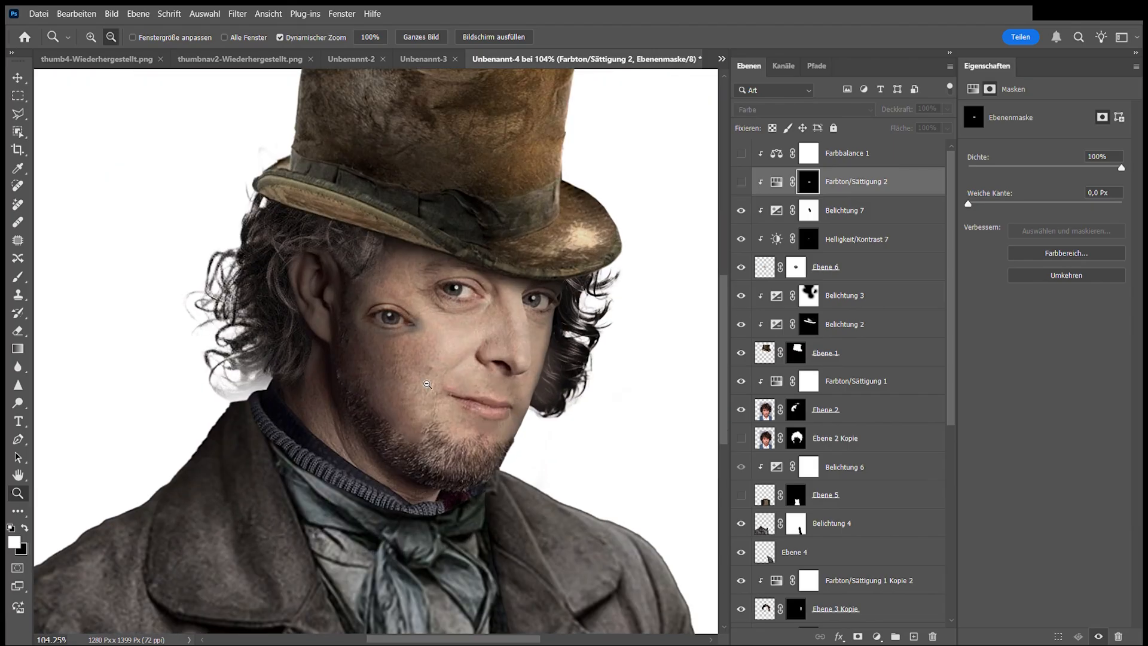
Check the extra eye without Belichtung 7 and prepare a black brush on that adjustment's mask.
click(764, 267)
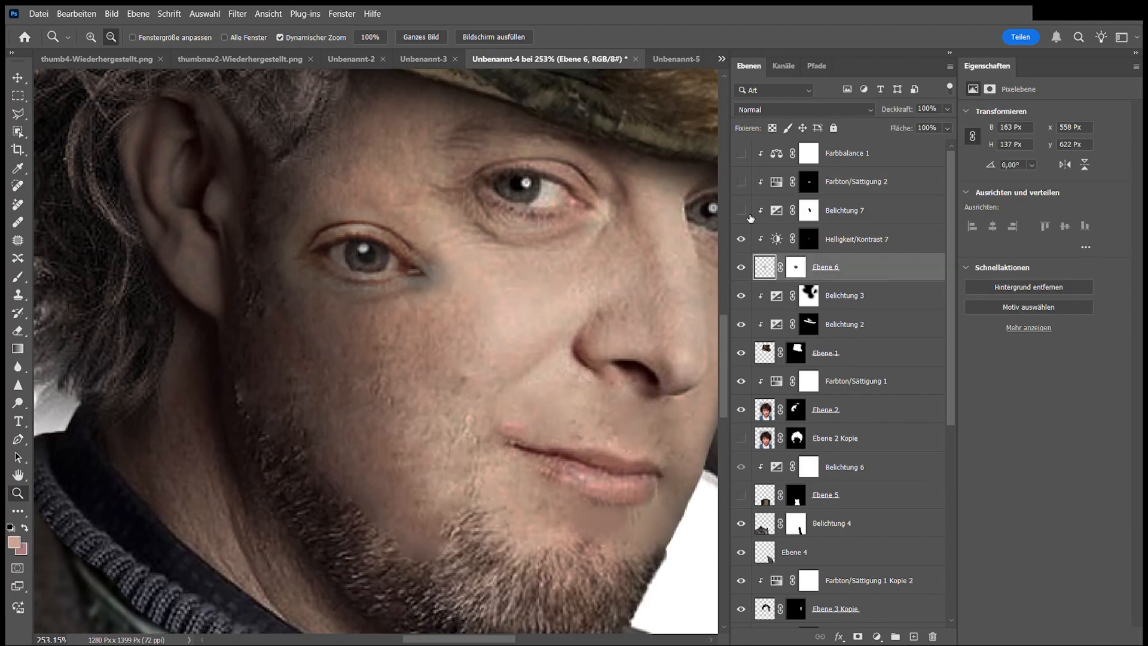
click(807, 211)
key(b)
key(x)
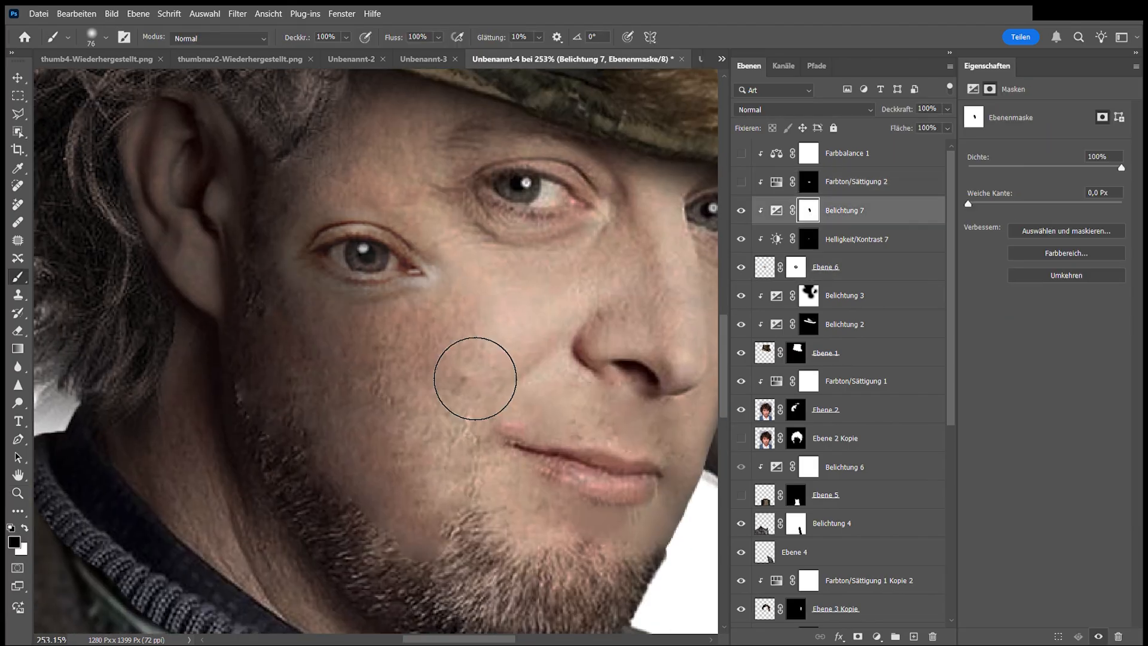
Delete the Farbton/Sättigung 2 and Farbbalance 1 adjustments above the extra eye.
click(827, 267)
click(871, 179)
shift+click(872, 156)
key(Delete)
Move Ebene 6 with its Helligkeit/Kontrast 7 and Belichtung 7 adjustments down the stack to just below Ebene 4.
shift+click(828, 210)
click(741, 210)
click(741, 210)
drag(800, 408, 800, 507)
key(z)
click(828, 494)
drag(506, 366, 578, 386)
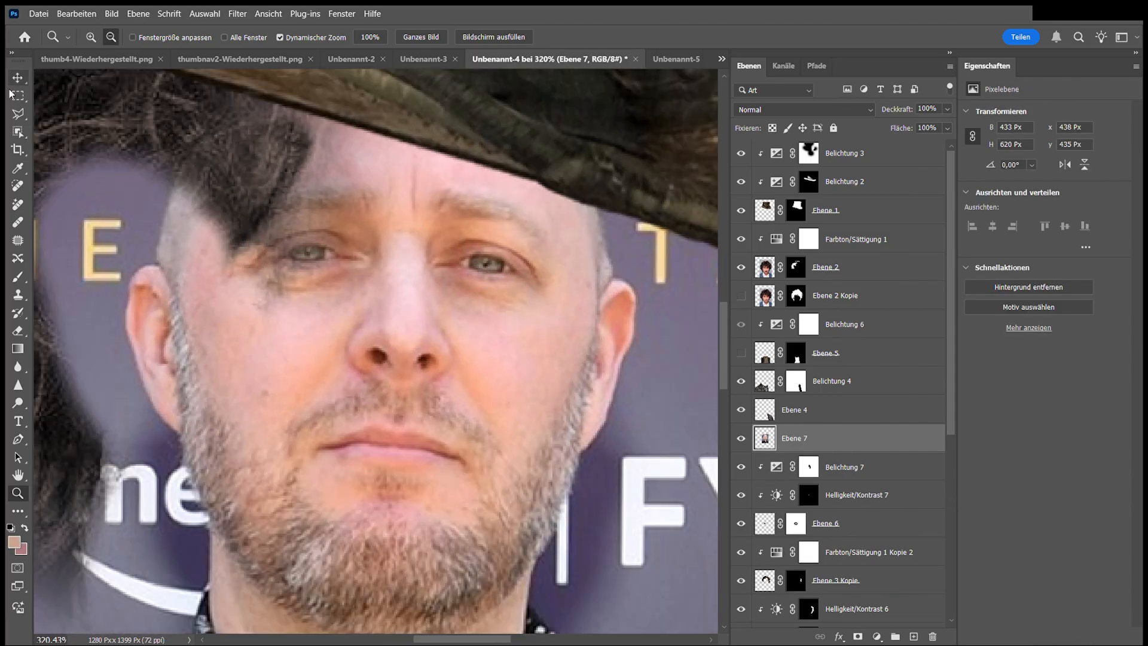
Add a mask to the eye cut-out on Ebene 7 and brush its edges into the skin below the hat brim.
click(859, 636)
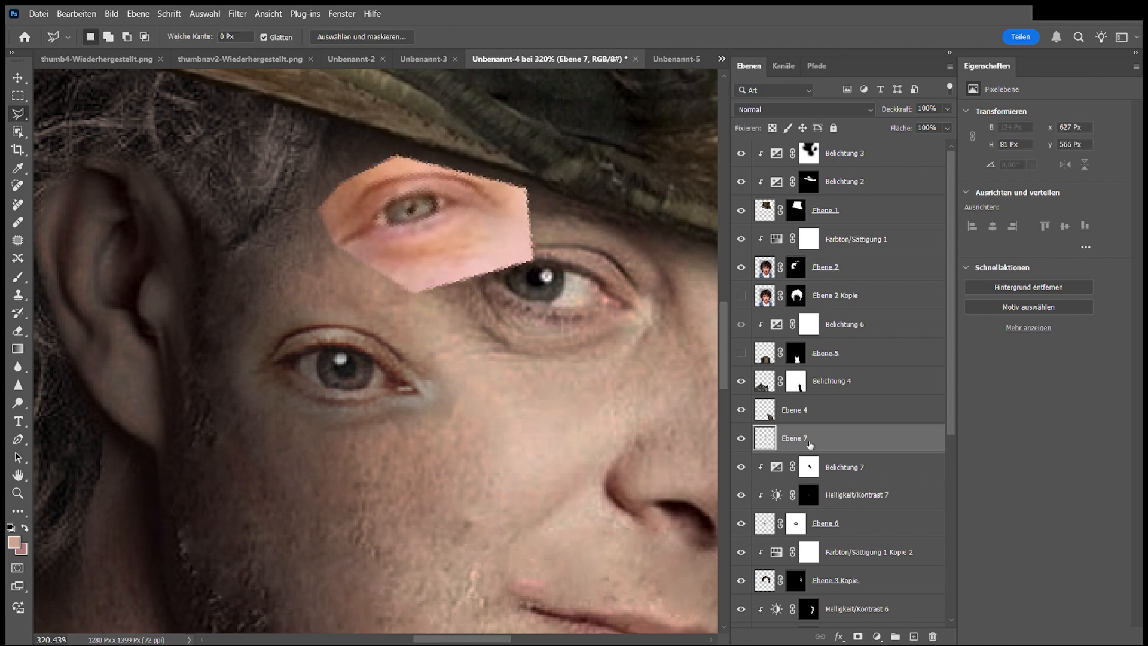
click(857, 636)
key(b)
drag(478, 245, 413, 218)
key(x)
drag(491, 210, 538, 185)
key(x)
alt+right_click(289, 195)
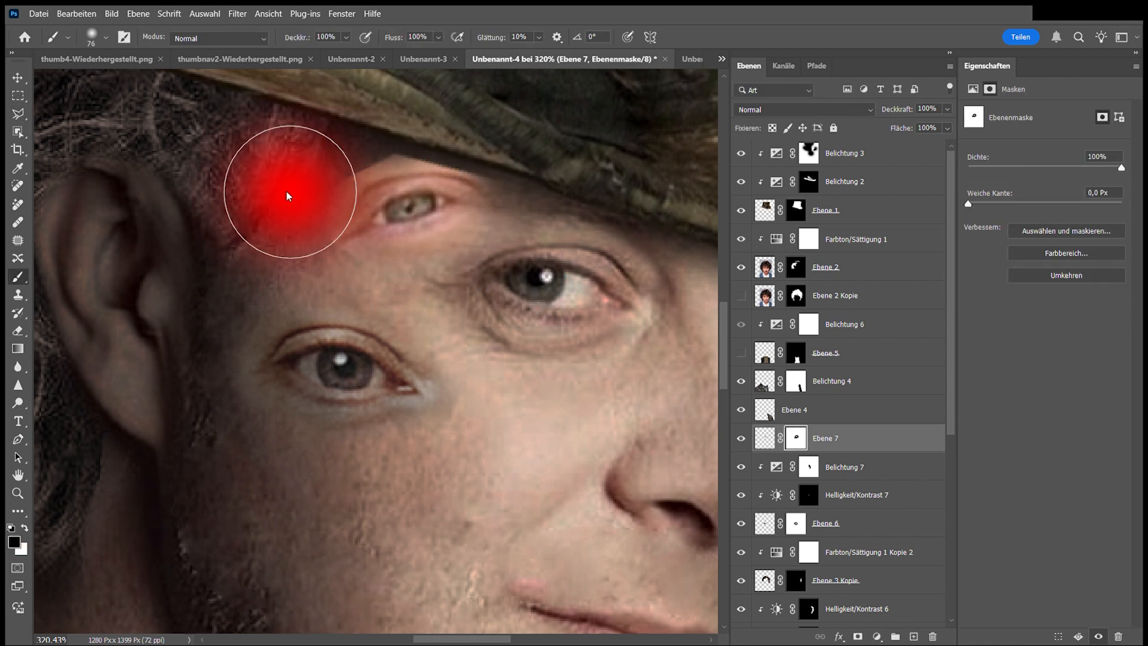
drag(433, 242, 490, 304)
Place Ebene 7 directly above the Helligkeit/Kontrast 1 face layer, beneath the face adjustments.
scroll(749, 476, down, 4)
click(741, 468)
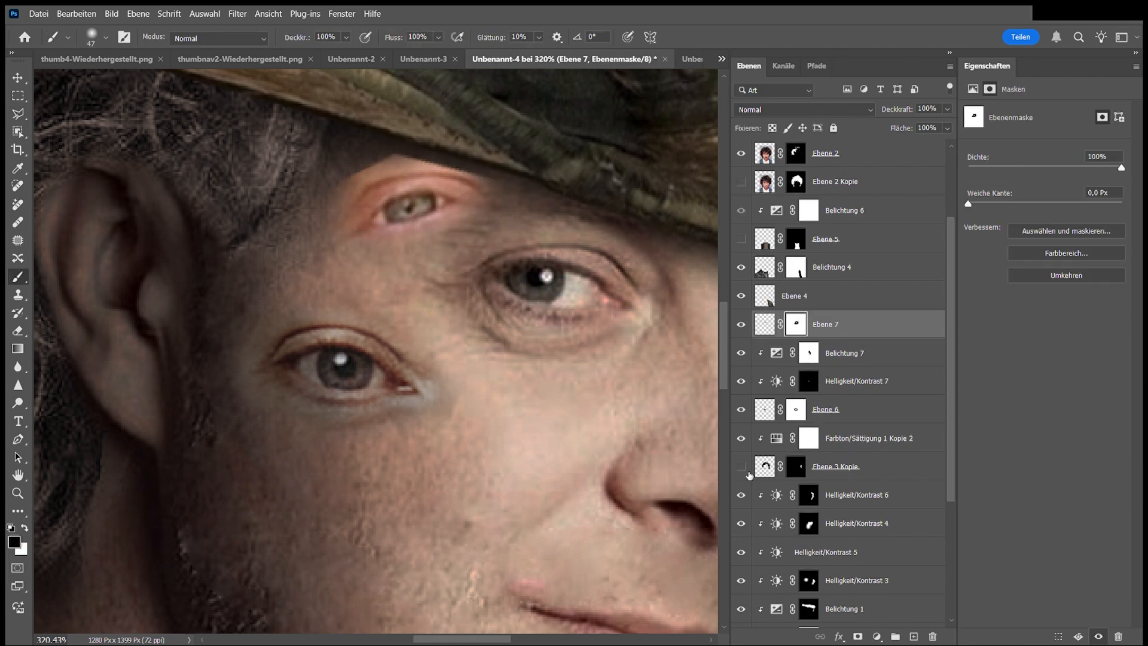
click(741, 466)
drag(849, 324, 849, 514)
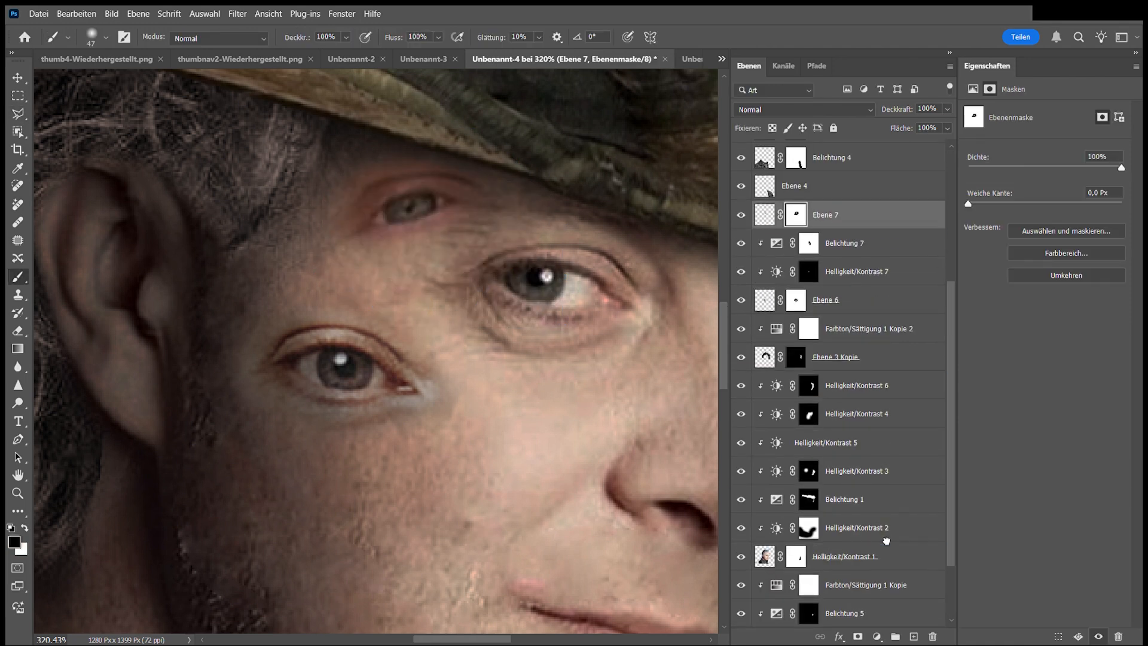
key(Return)
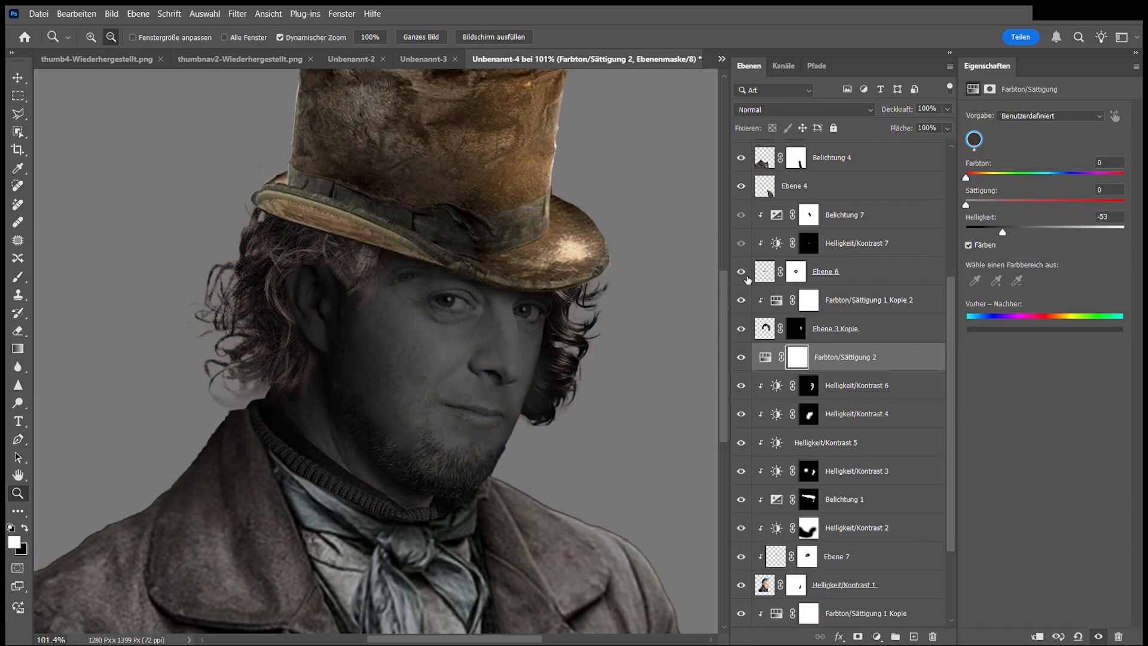
Clip the new Farbton/Sättigung 2 adjustment to the face and invert its mask.
click(744, 355)
click(849, 356)
key(ctrl+i)
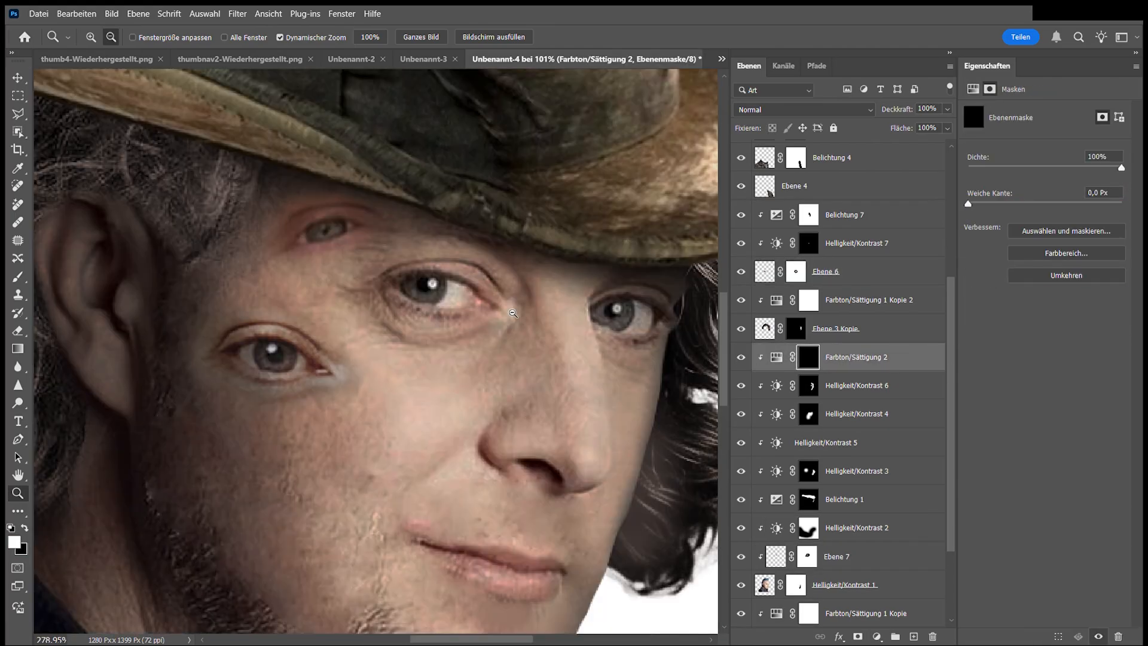
Paint white on the Farbton/Sättigung 2 mask over both original eyes and the small eye under the hat brim.
key(b)
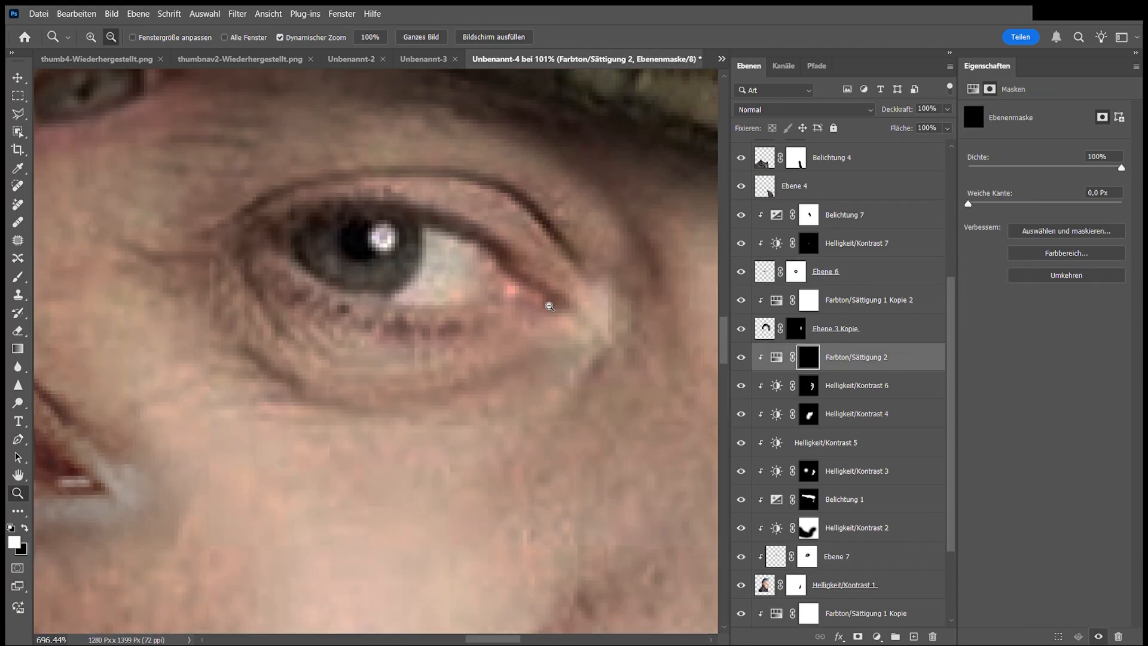
mouse_move(434, 293)
mouse_down()
mouse_move(341, 259)
mouse_move(544, 340)
mouse_up()
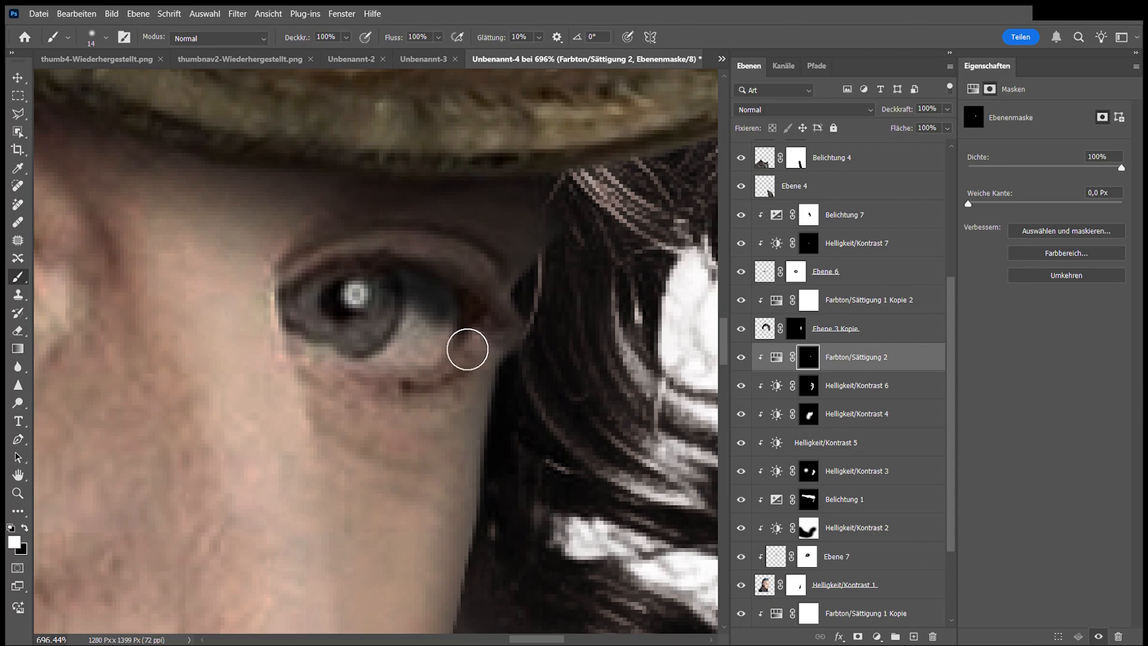
drag(466, 346, 335, 308)
drag(323, 284, 381, 291)
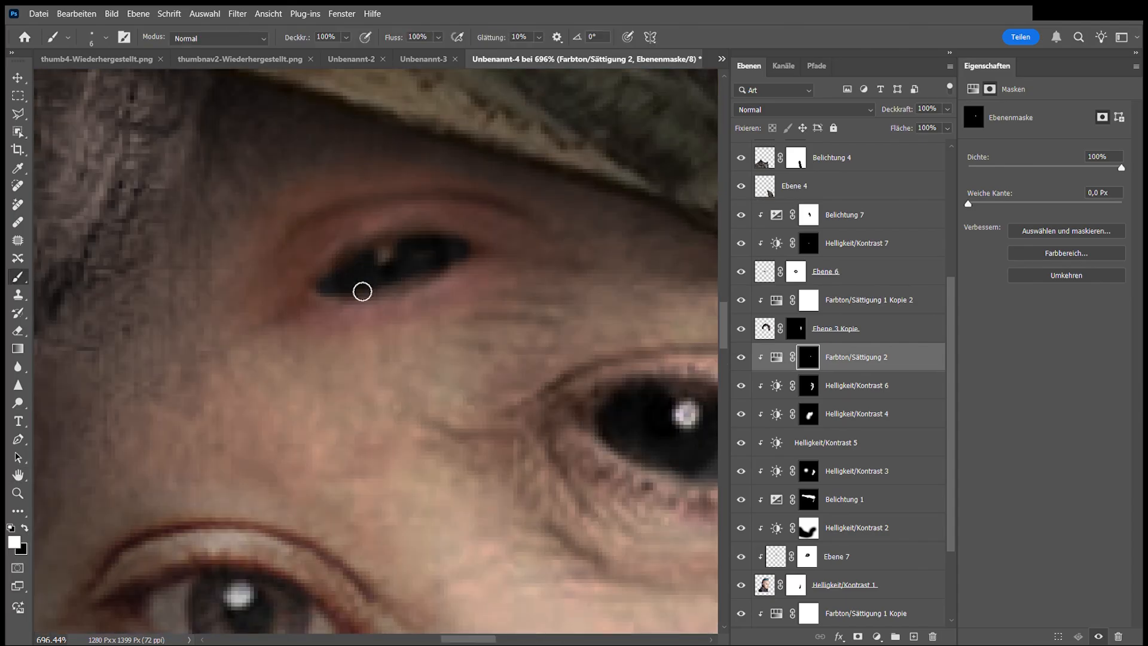
key(z)
drag(588, 348, 502, 349)
drag(661, 376, 717, 376)
drag(425, 321, 390, 328)
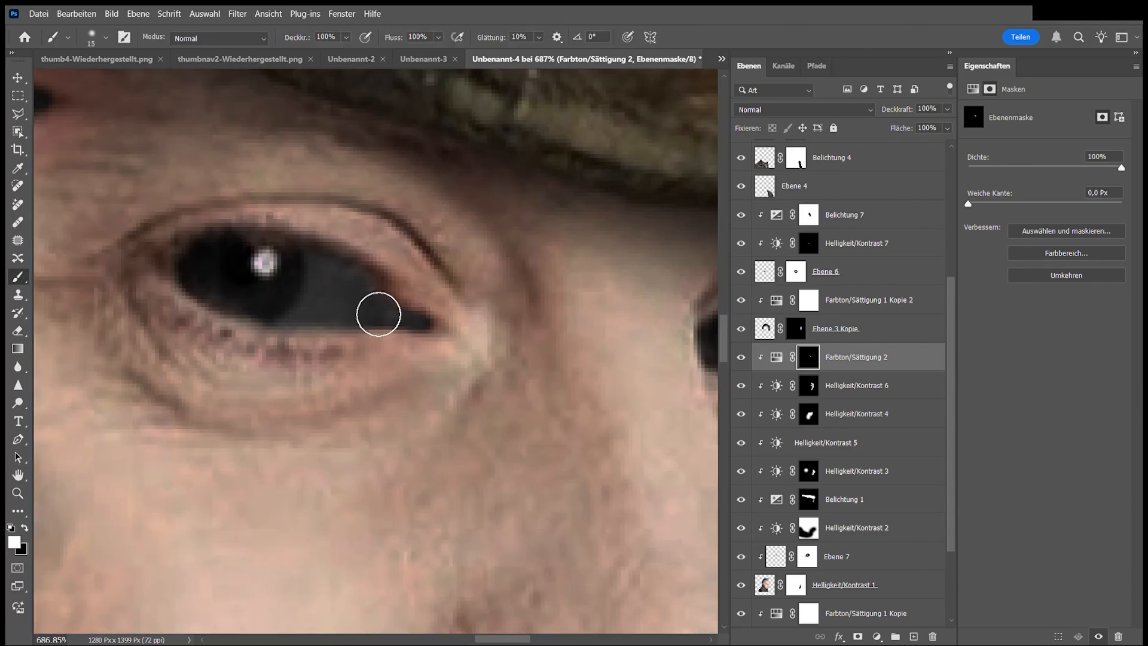
Compare the eyes with and without Farbton/Sättigung 2 and set its lightness to -76.
key(z)
mouse_move(356, 395)
mouse_down()
mouse_move(287, 394)
mouse_move(341, 395)
mouse_up()
key(z)
mouse_move(455, 395)
mouse_down()
mouse_move(379, 396)
mouse_move(428, 396)
mouse_up()
click(741, 356)
click(741, 356)
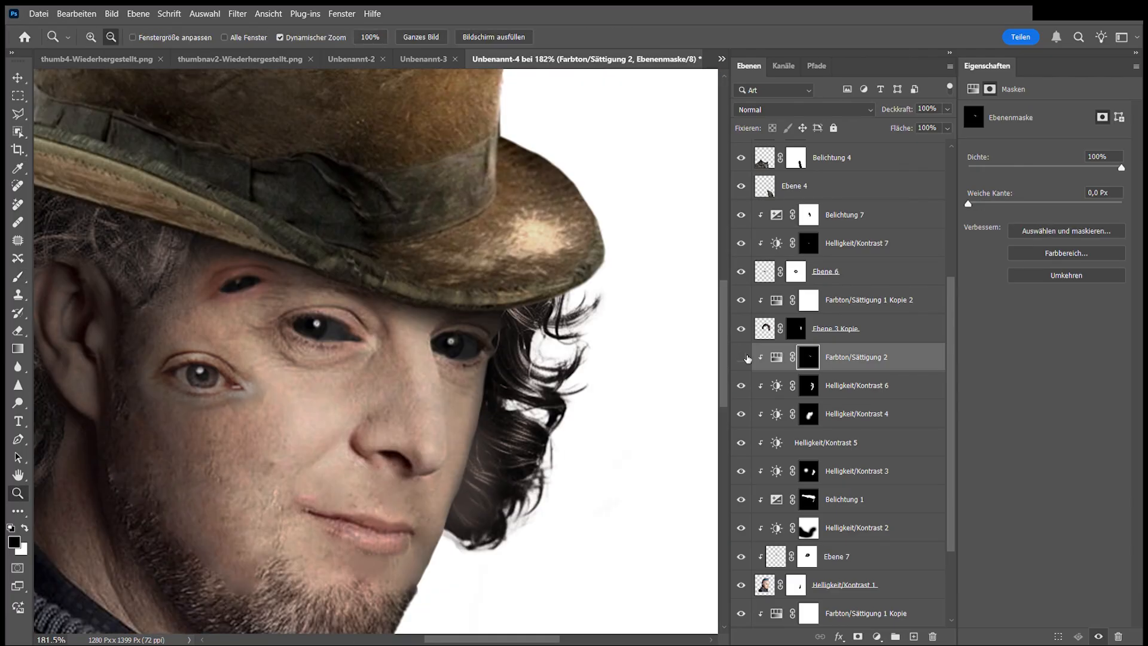
click(741, 357)
click(741, 357)
key(z)
drag(502, 378, 478, 377)
click(775, 357)
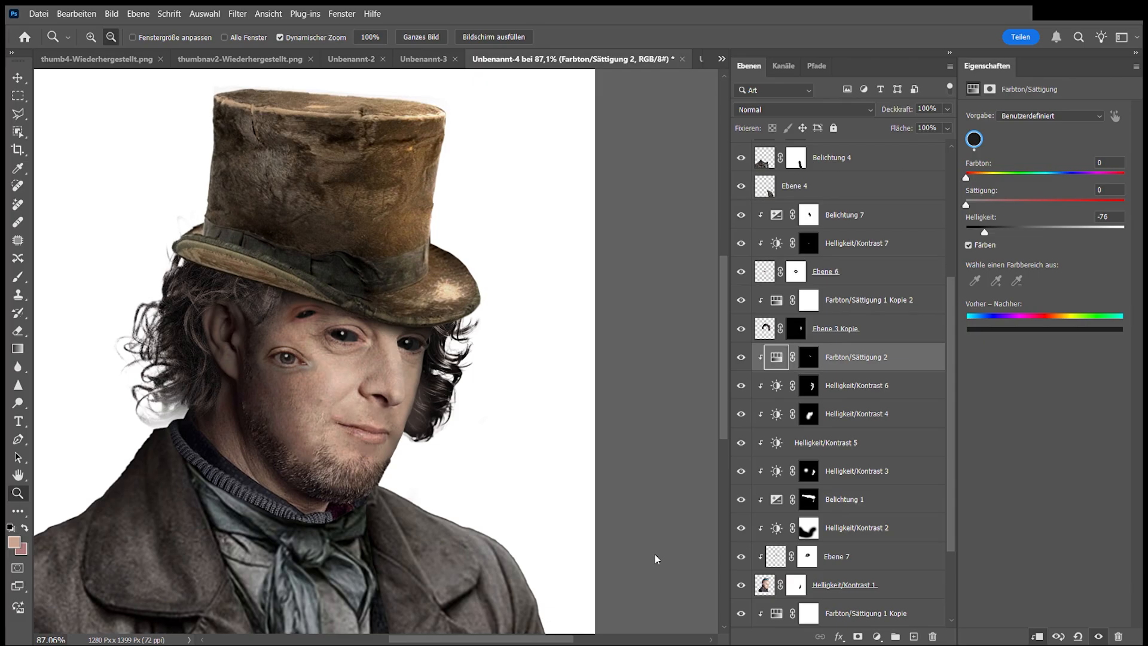
Add a layer mask to the Helligkeit/Kontrast 5 adjustment.
scroll(492, 624, down, 2)
click(776, 444)
click(857, 636)
Duplicate the Farbton/Sättigung 2 adjustment above Ebene 6 as a clipped adjustment and make its mask black.
click(776, 359)
drag(777, 360, 828, 260)
click(1046, 276)
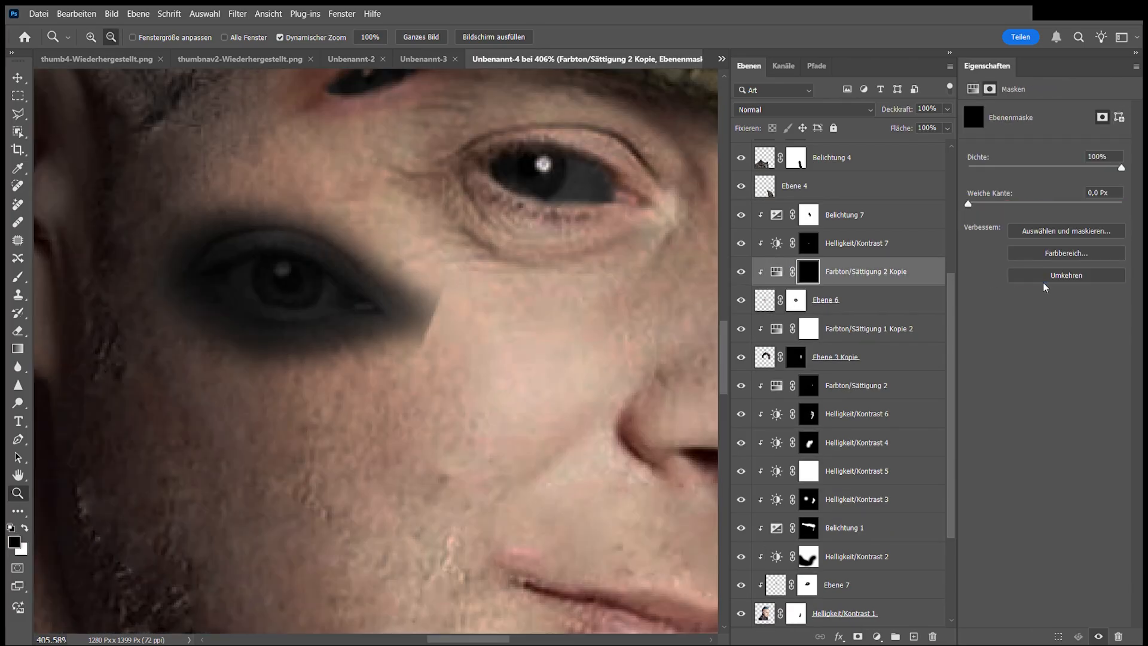
Paint white on the Farbton/Sättigung 2 Kopie mask over the extra eye on the cheek to darken it.
key(b)
key(x)
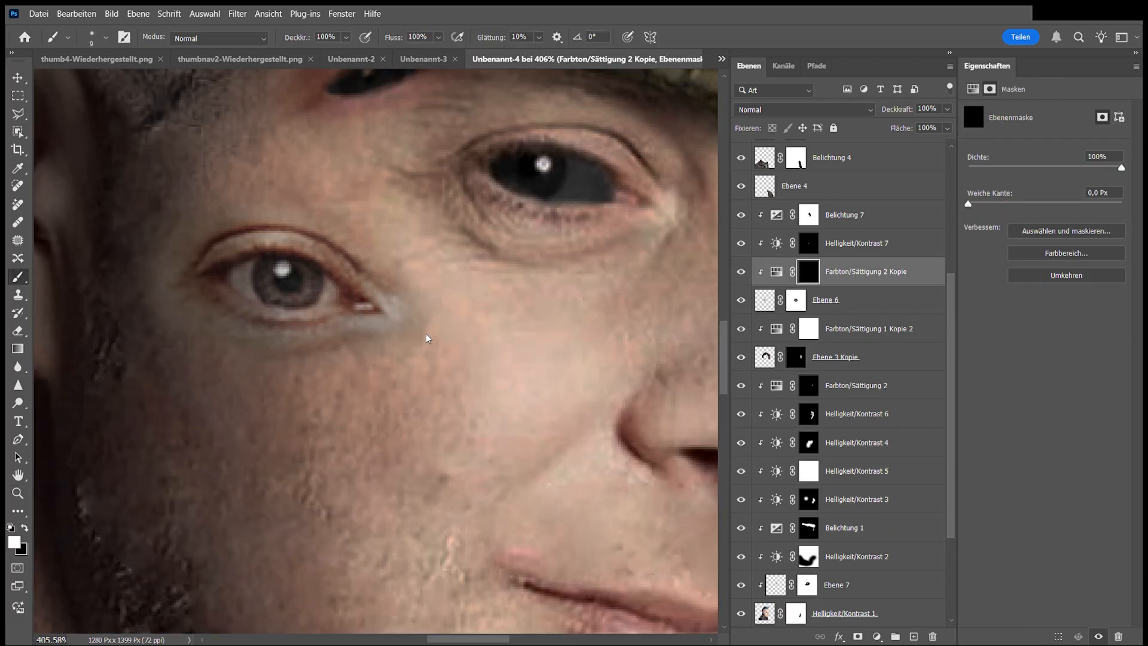
key(z)
mouse_move(302, 266)
mouse_down()
mouse_move(239, 267)
mouse_move(287, 266)
mouse_up()
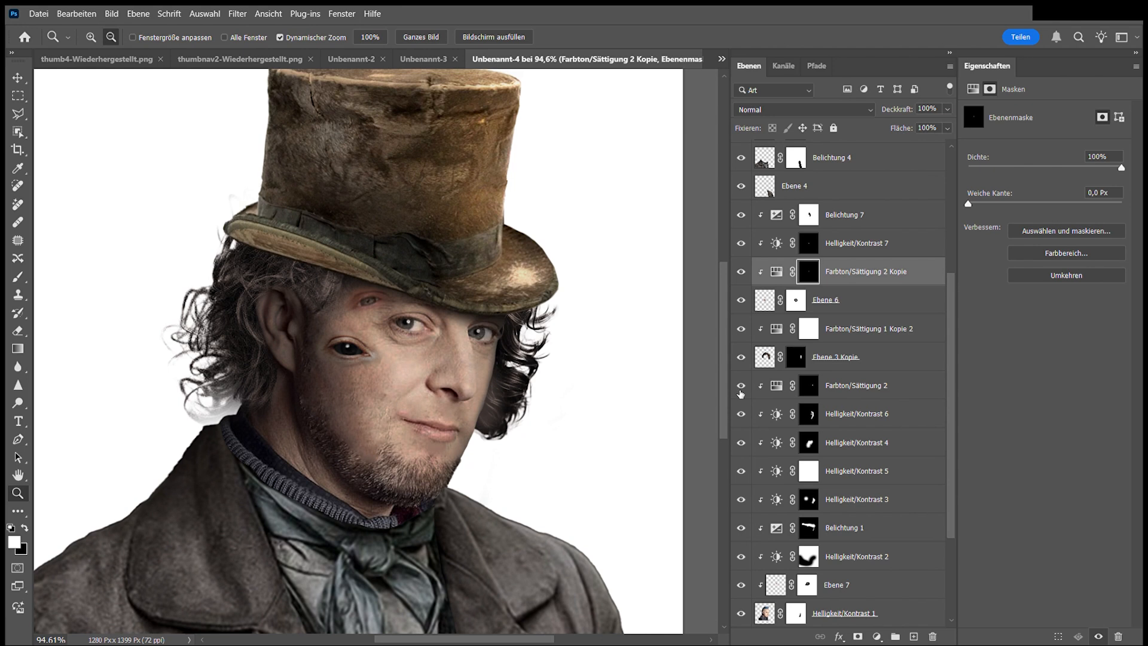
Add a new layer above Farbton/Sättigung 2 and paint dark colour over the remaining light spots in both original eyes.
click(776, 385)
drag(985, 232, 978, 232)
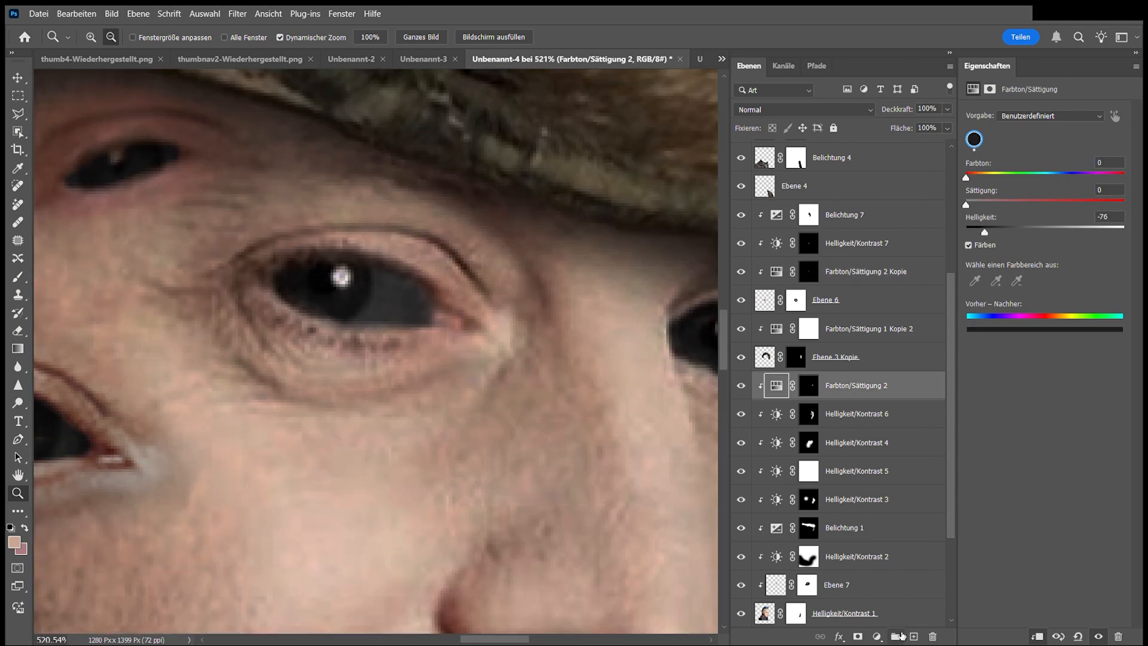
key(ctrl+shift+alt+n)
key(b)
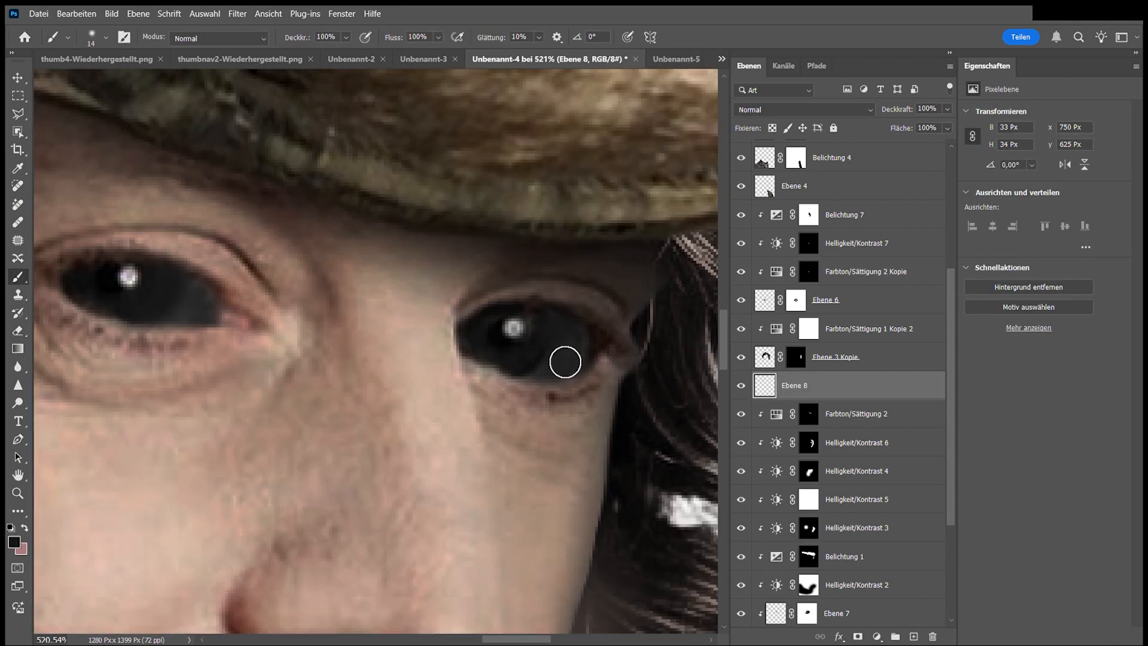
click(563, 359)
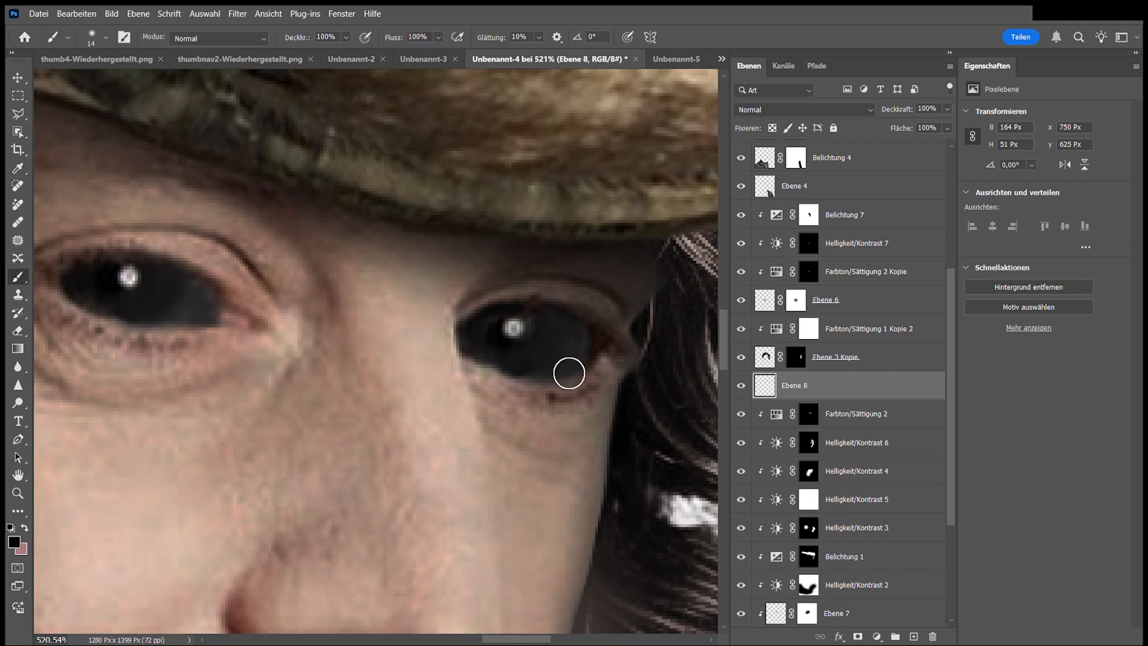
key(z)
drag(658, 366, 515, 424)
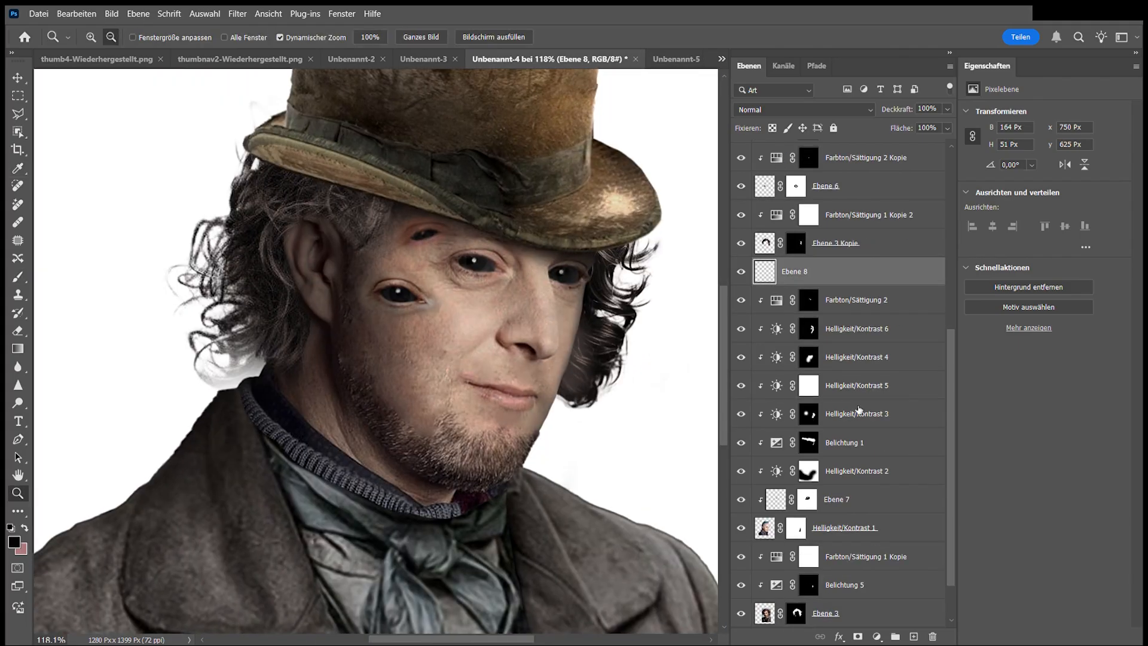
Clip a Helligkeit/Kontrast adjustment with brightness -59 to the hat and invert its mask.
click(849, 299)
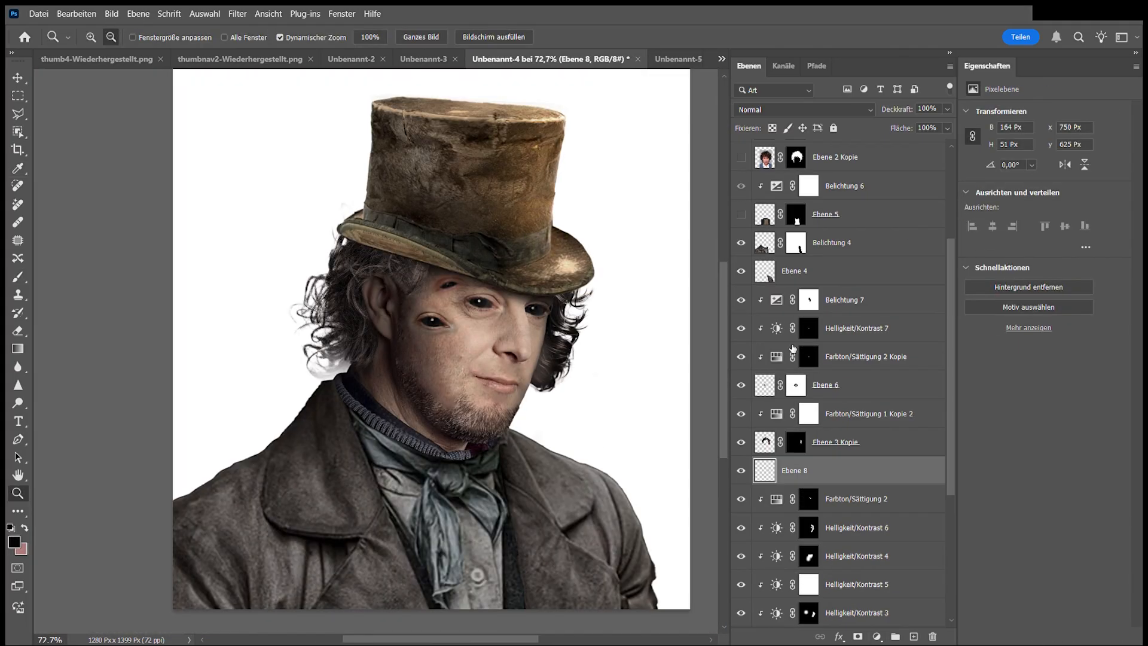
scroll(792, 348, up, 5)
click(808, 182)
key(b)
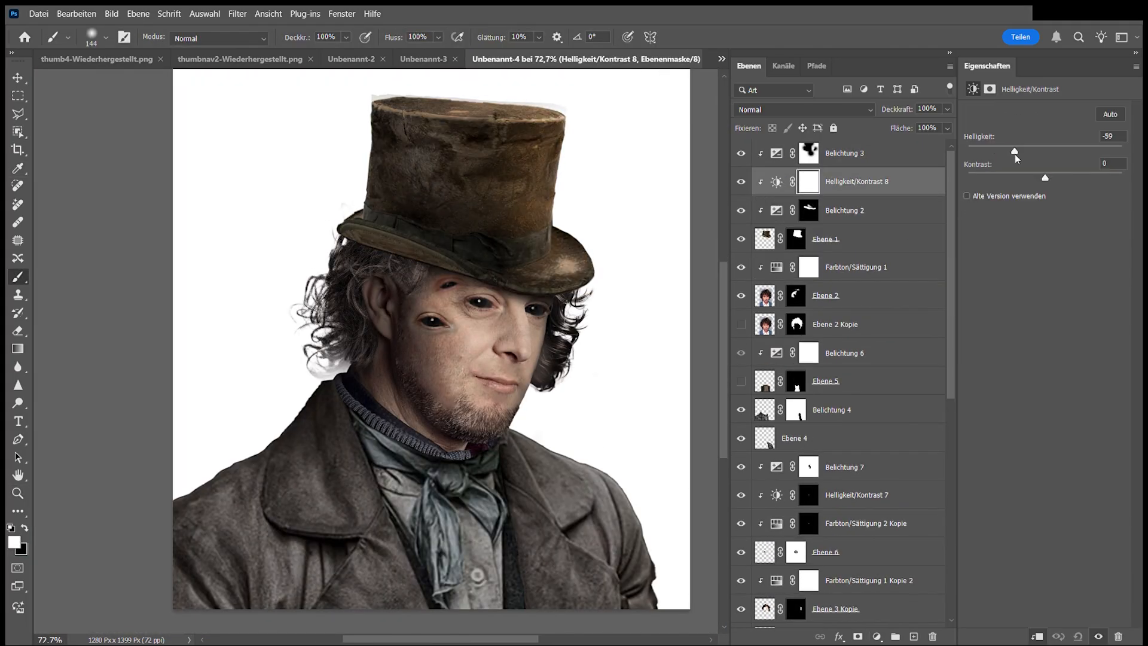
key(ctrl+i)
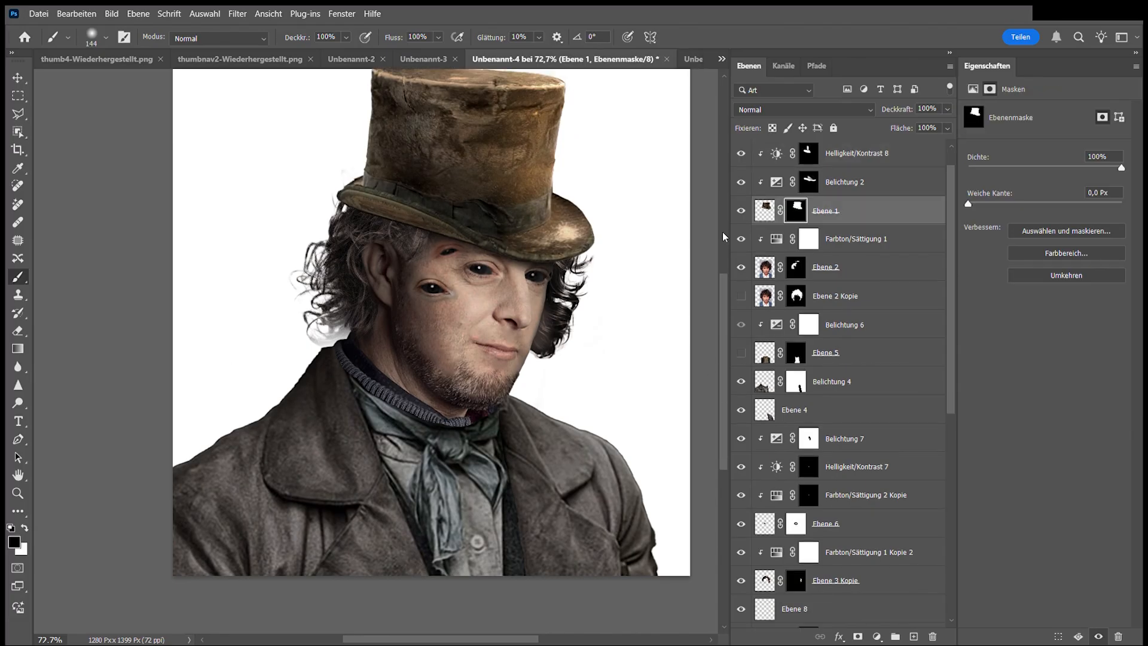
Paint black on the Ebene 1 mask to reveal strands of hair along the underside of the hat brim.
click(382, 275)
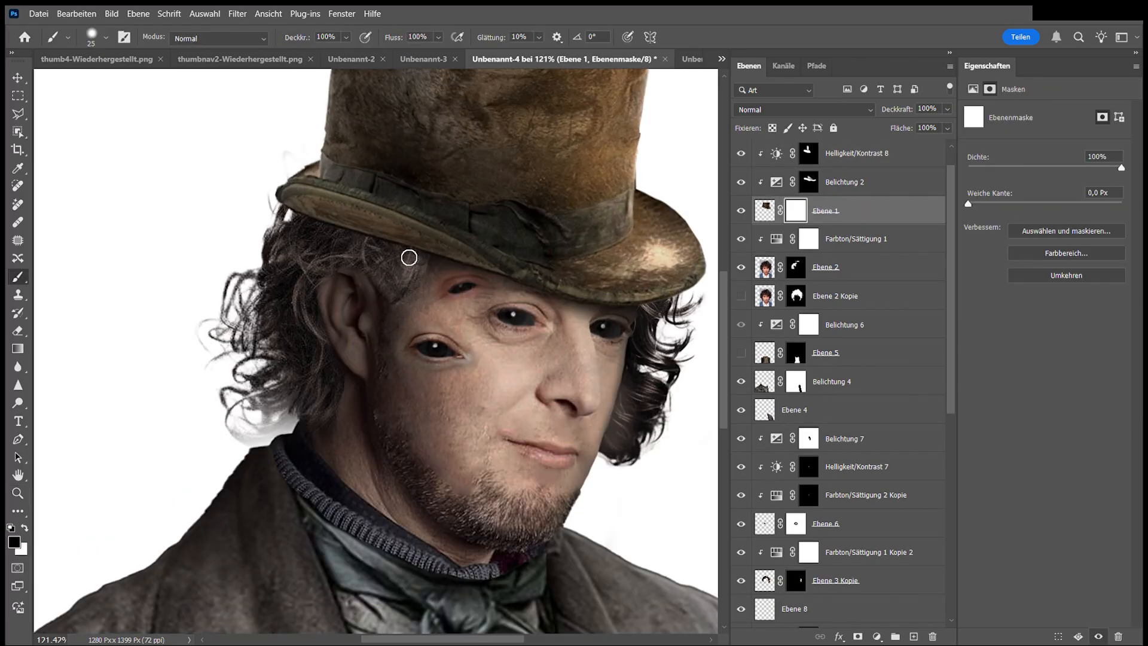
key(z)
drag(420, 339, 376, 364)
scroll(751, 439, down, 4)
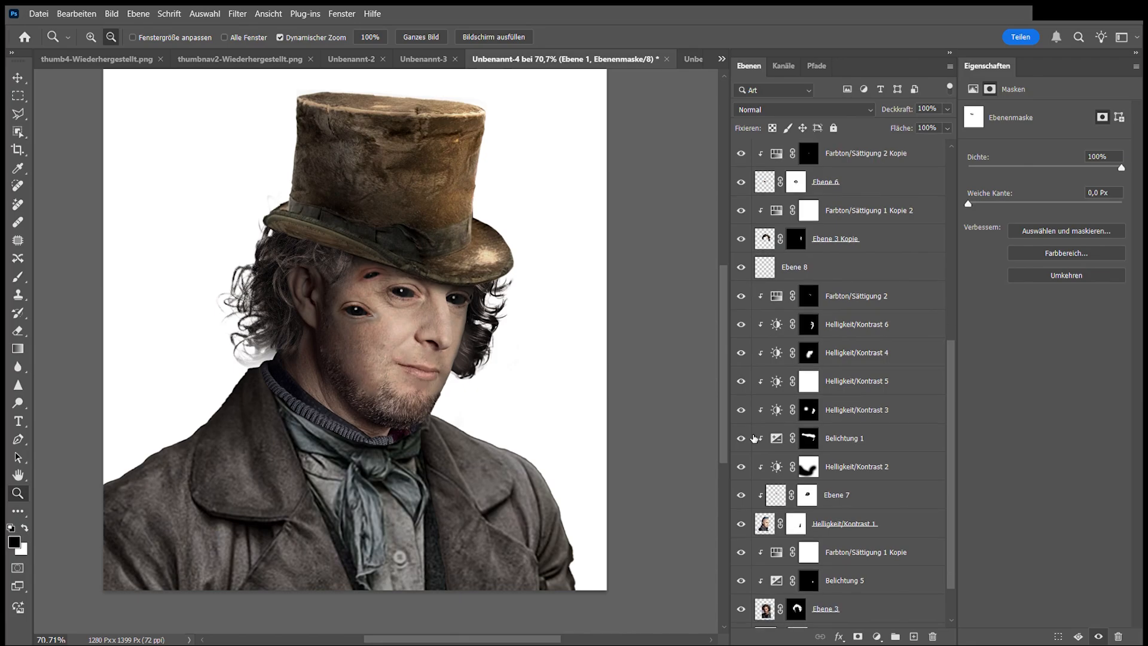
scroll(753, 439, down, 1)
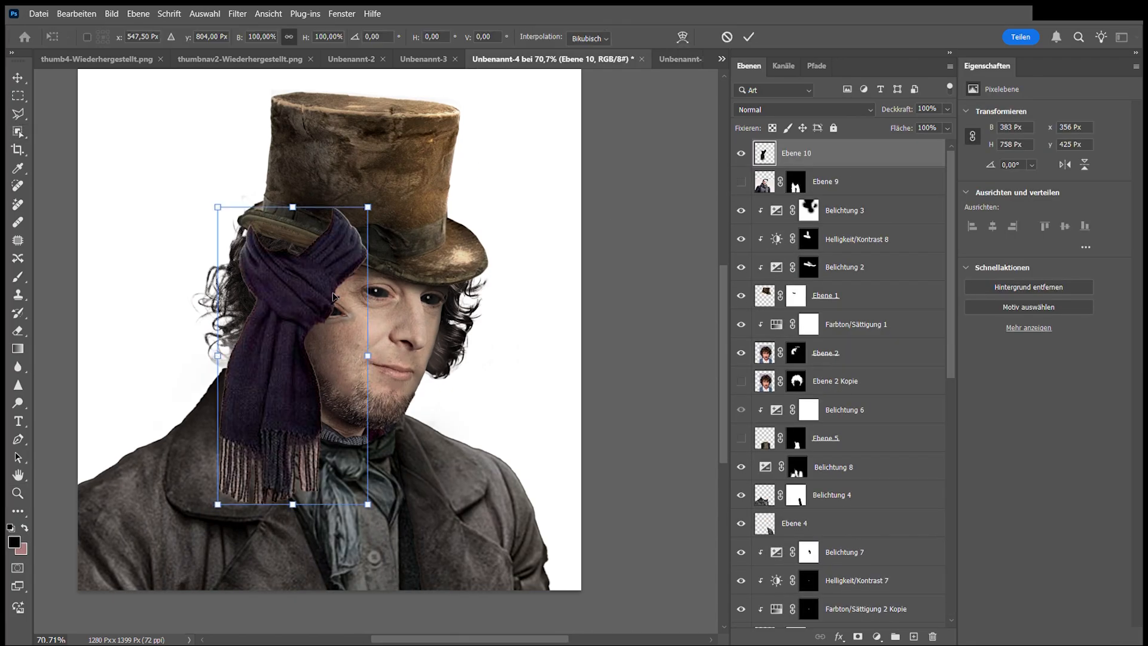
Fit the purple scarf around the neck and mask away the parts covering the coat collar.
drag(335, 359, 335, 486)
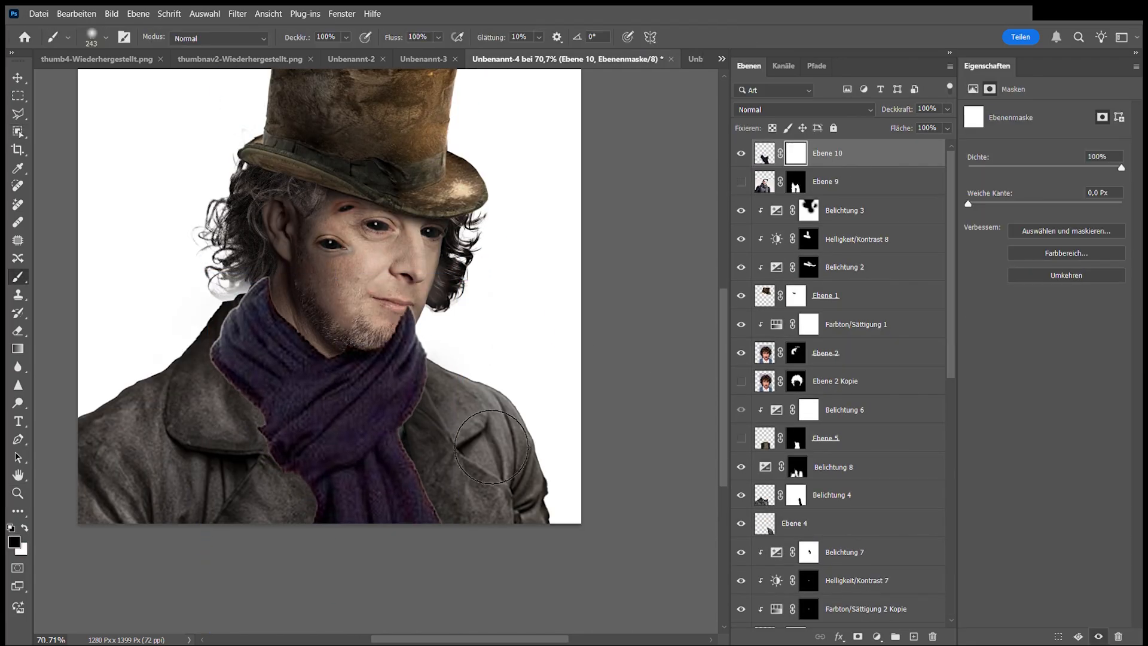
drag(251, 335, 364, 437)
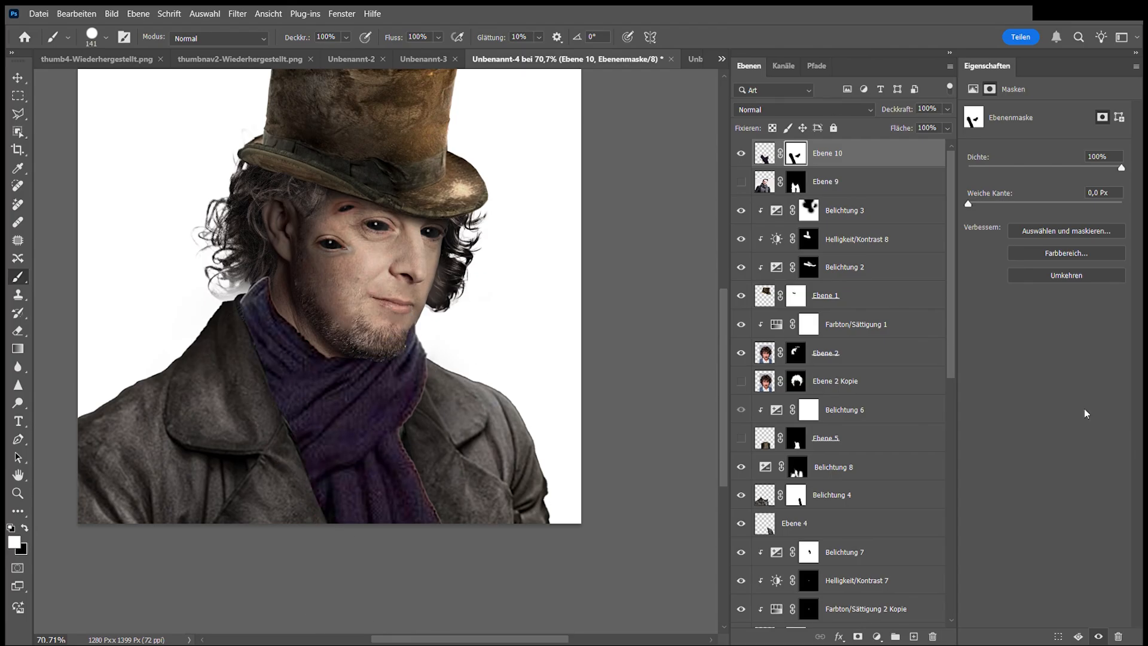
Invert the mask of the scarf's exposure adjustment and add an inverted-mask Helligkeit/Kontrast adjustment with brightness -56 above Belichtung 8.
key(ctrl+i)
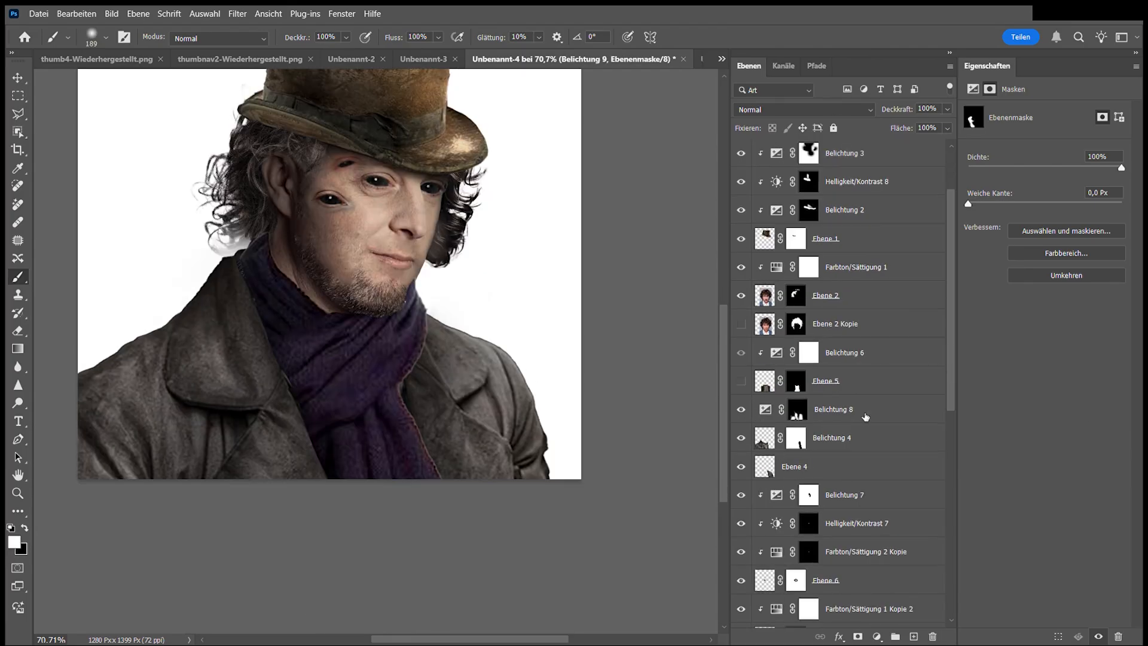
click(837, 409)
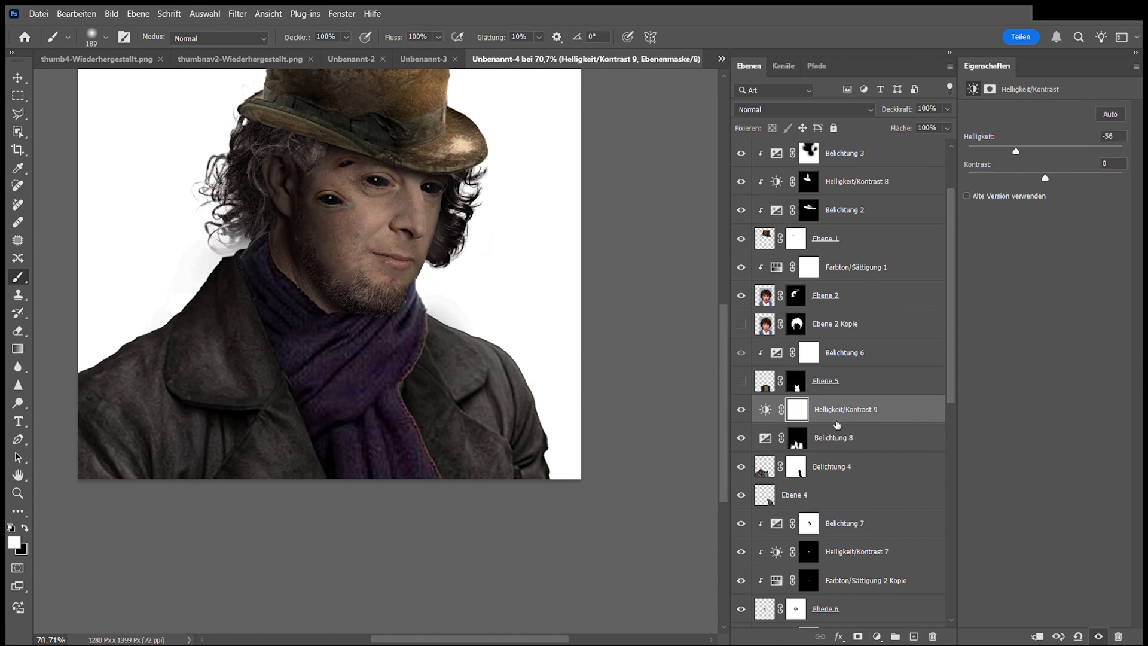
key(ctrl+i)
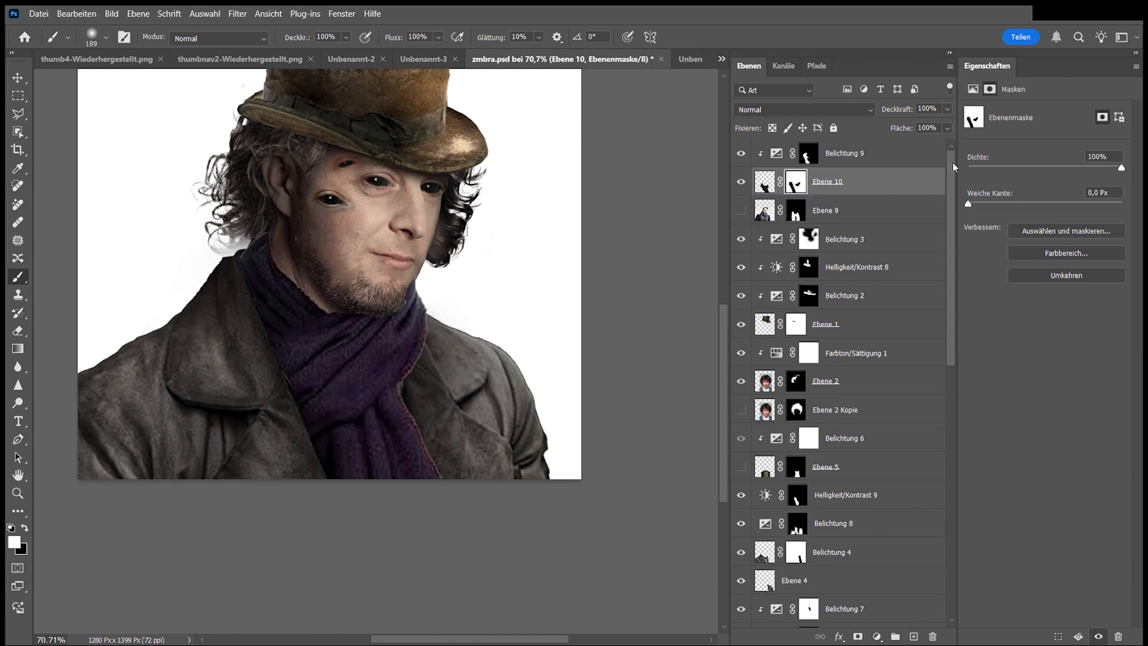
Paint black on the Ebene 10 mask to hide the scarf's hanging end over the shirt and clean its edge.
drag(389, 413, 371, 485)
key(ctrl+z)
drag(388, 413, 397, 499)
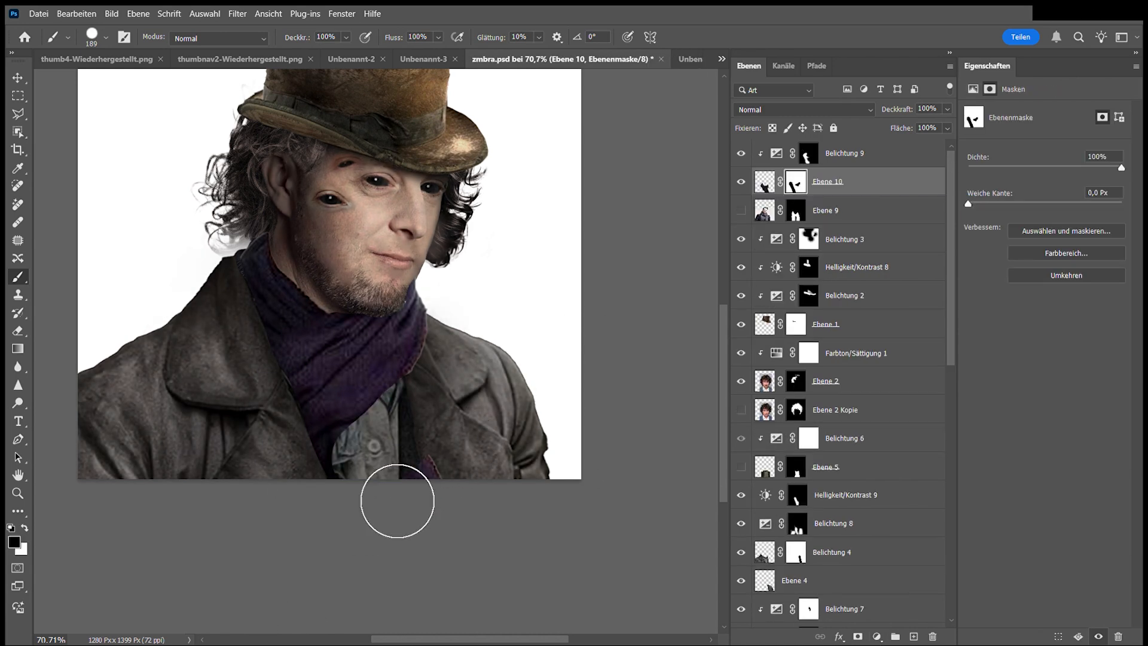
drag(417, 367, 609, 404)
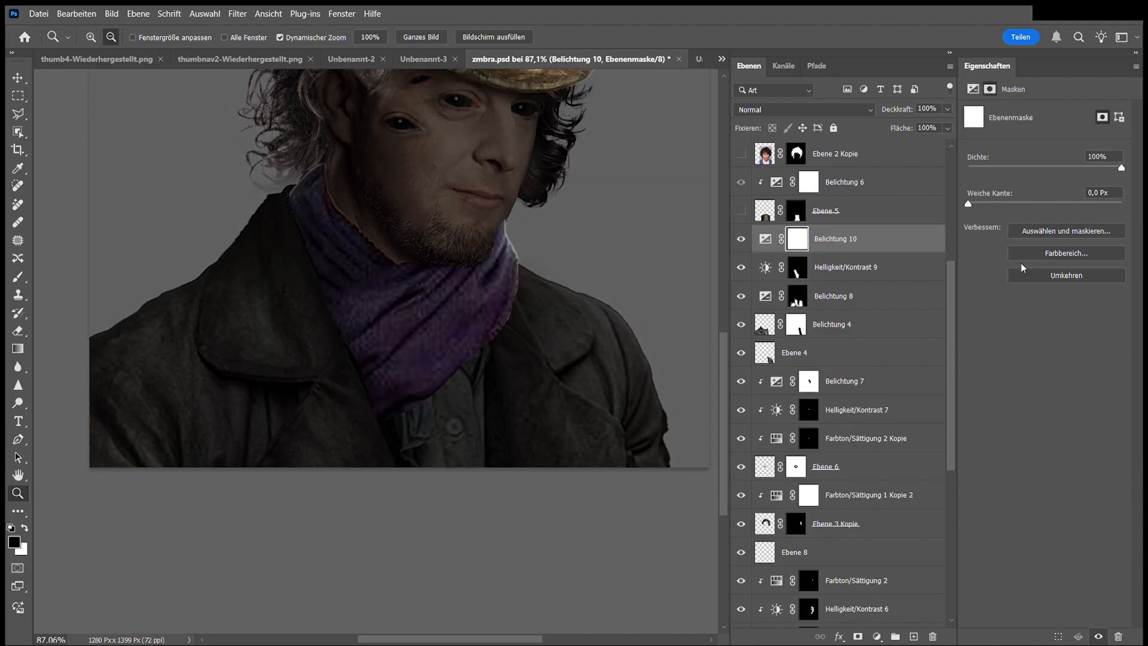
Invert the Belichtung 10 mask and paint white on it to shade the shirt and coat beneath the scarf.
click(1022, 273)
key(b)
key(x)
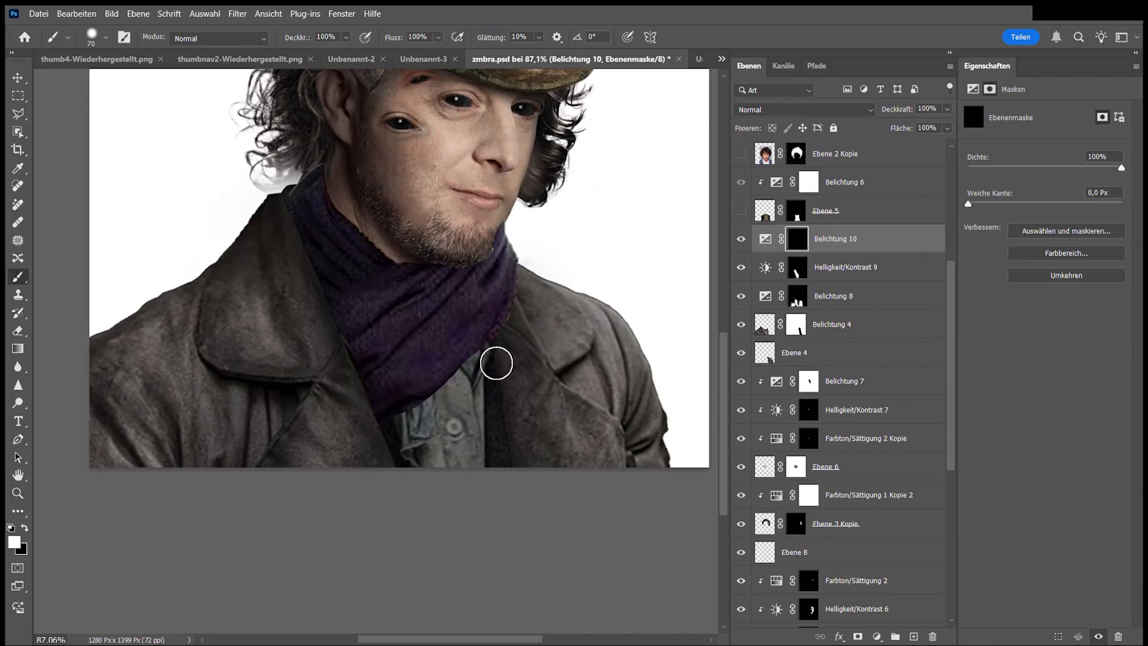
alt+right_click(466, 466)
drag(467, 430, 425, 468)
key(z)
mouse_move(511, 401)
mouse_down()
mouse_move(464, 466)
mouse_move(538, 454)
mouse_up()
drag(478, 436, 609, 449)
key(z)
mouse_move(565, 400)
mouse_down()
mouse_move(562, 432)
mouse_move(516, 417)
mouse_up()
key(z)
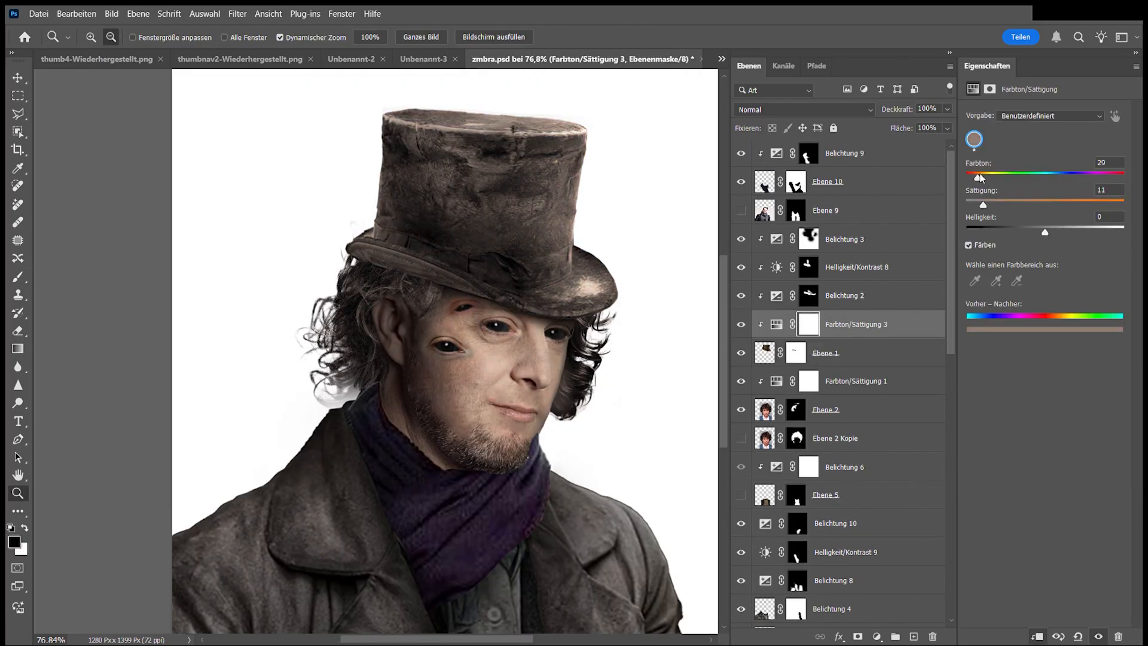
Adjust the lightness of the colourised Farbton/Sättigung 3 adjustment on the hat.
drag(1040, 225, 1056, 225)
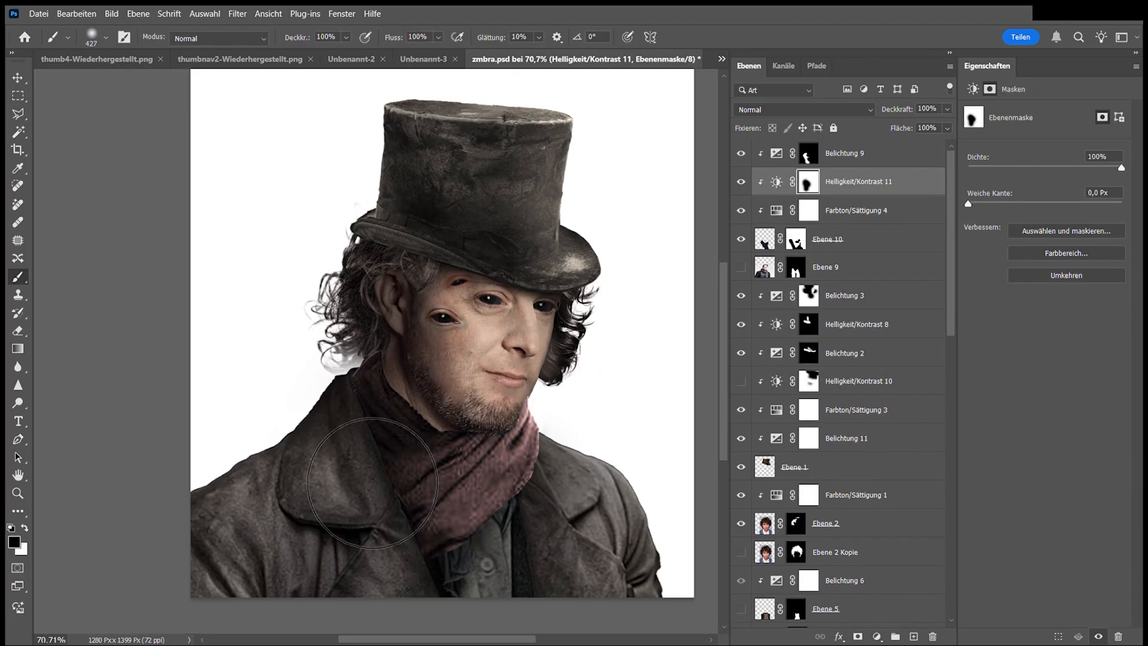
scroll(675, 553, down, 1)
scroll(750, 442, down, 4)
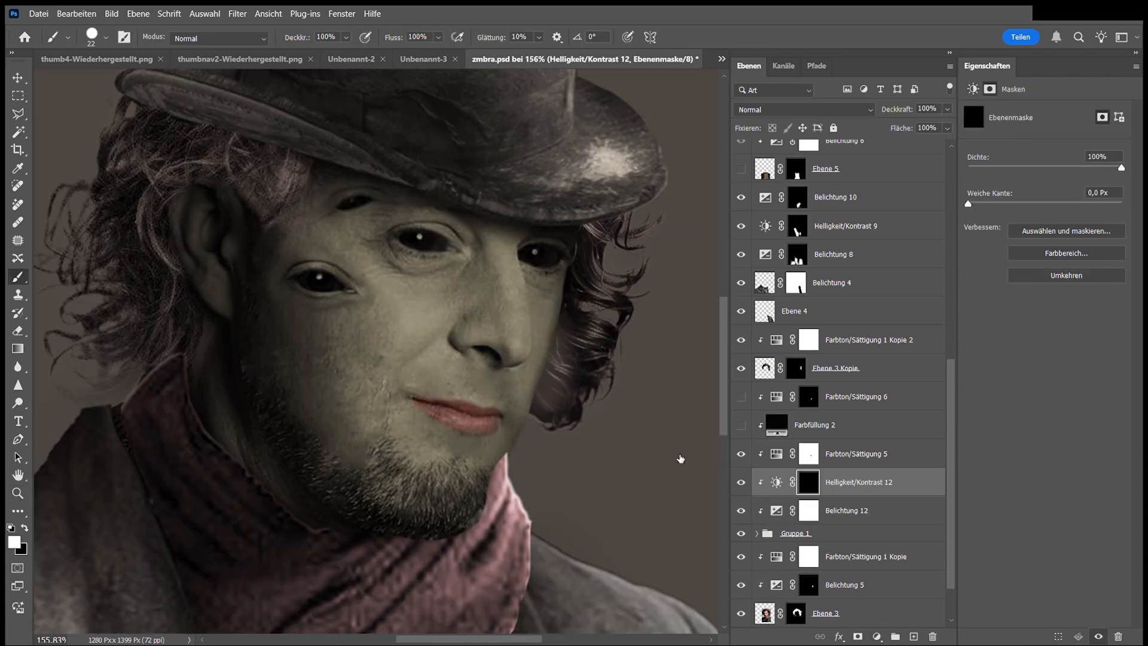
Lasso the bridge and side of the nose and paint white on the Helligkeit/Kontrast 12 mask within the selection.
key(l)
drag(490, 355, 518, 230)
key(b)
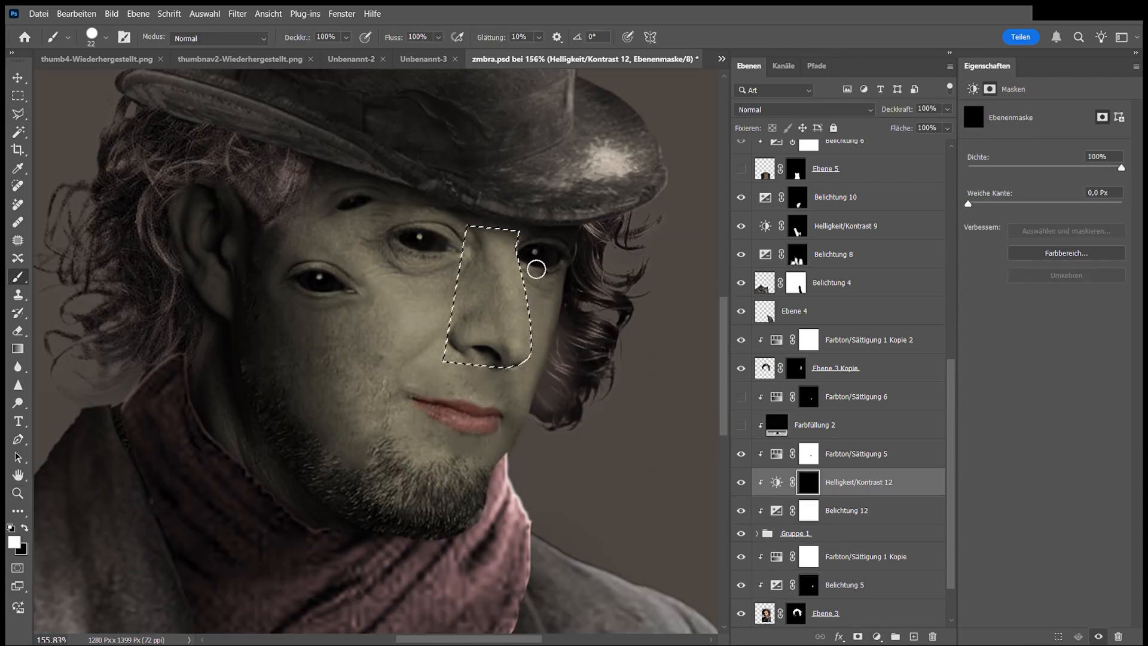
key(ctrl+d)
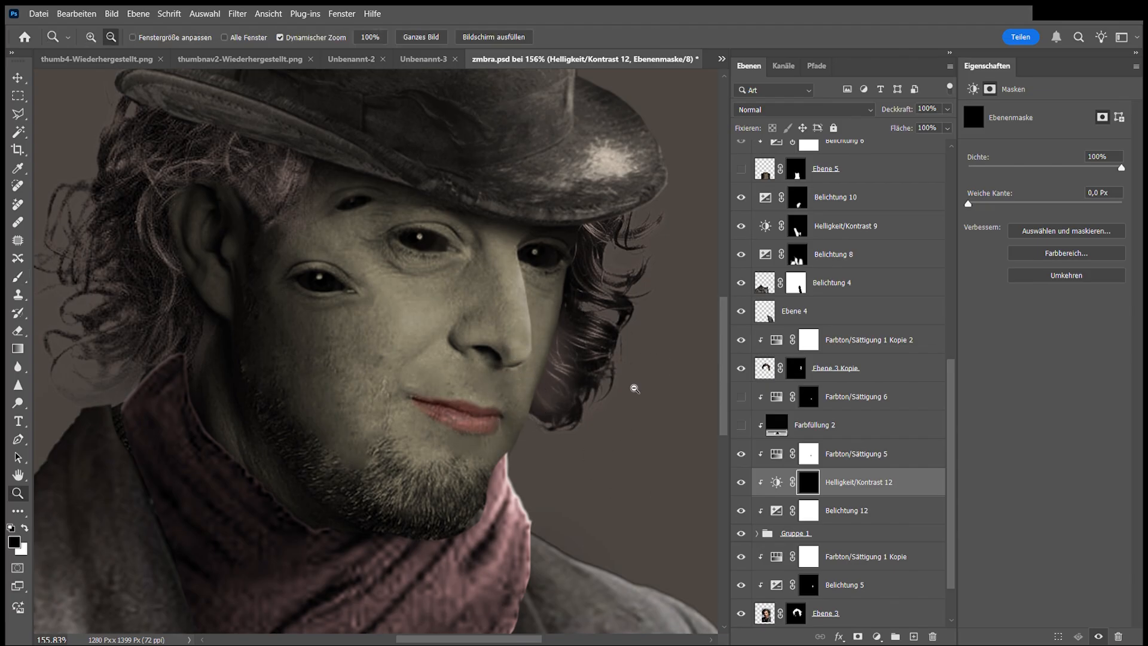
key(x)
scroll(571, 474, up, 1)
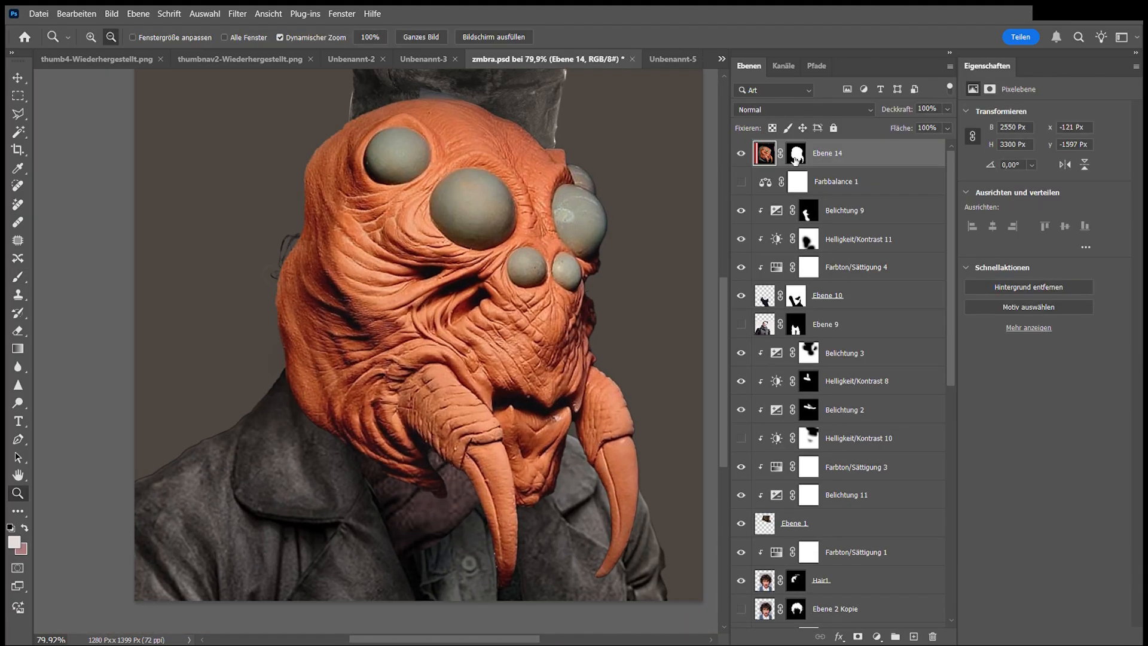
Transform the orange spider face on Ebene 14 to fit over the man's mouth and chin.
mouse_move(562, 287)
mouse_down()
mouse_move(594, 361)
mouse_move(383, 174)
mouse_move(556, 203)
mouse_up()
mouse_move(764, 153)
mouse_down()
mouse_move(861, 628)
mouse_move(842, 476)
mouse_up()
scroll(843, 476, down, 2)
key(ctrl+t)
drag(639, 338, 561, 326)
drag(472, 335, 496, 324)
drag(586, 318, 548, 316)
drag(490, 353, 499, 362)
drag(558, 326, 549, 325)
drag(494, 359, 496, 366)
key(Return)
Move the scarf layer together with its clipped adjustments below the Hair1 layer.
scroll(830, 418, up, 2)
scroll(833, 239, up, 2)
drag(830, 471, 861, 507)
click(838, 270)
shift+click(893, 187)
scroll(885, 187, down, 3)
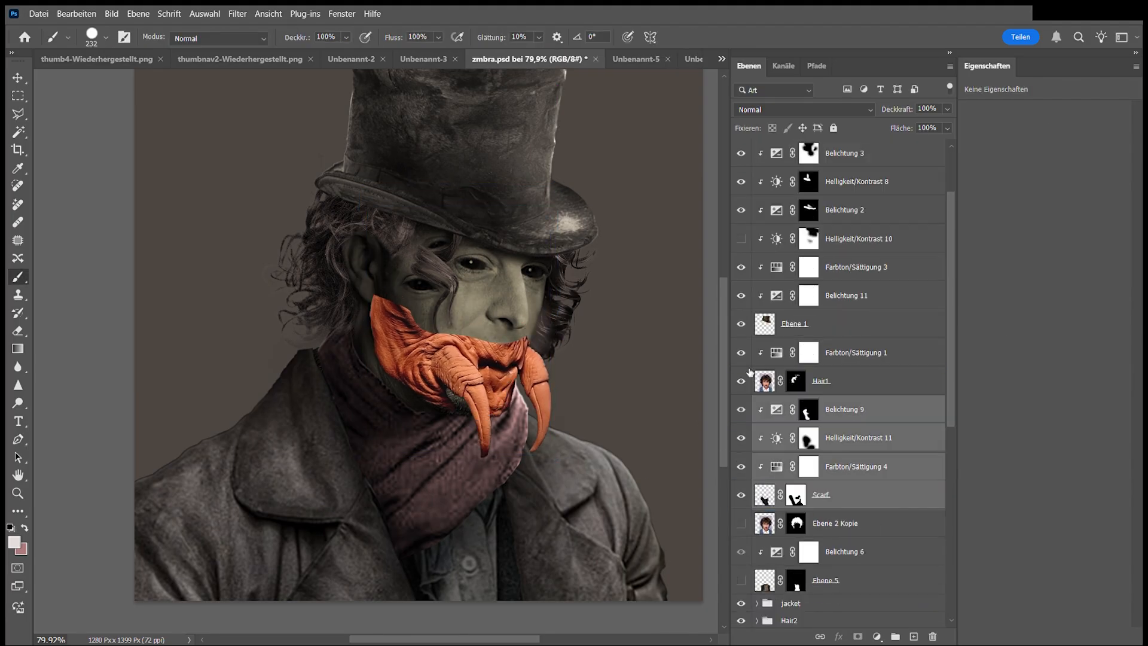
scroll(749, 323, up, 3)
Cut the far mandible from Ebene 14 onto its own layer beneath it, scaled to 81.47% and rotated 3.46°.
click(758, 210)
key(z)
drag(489, 338, 513, 351)
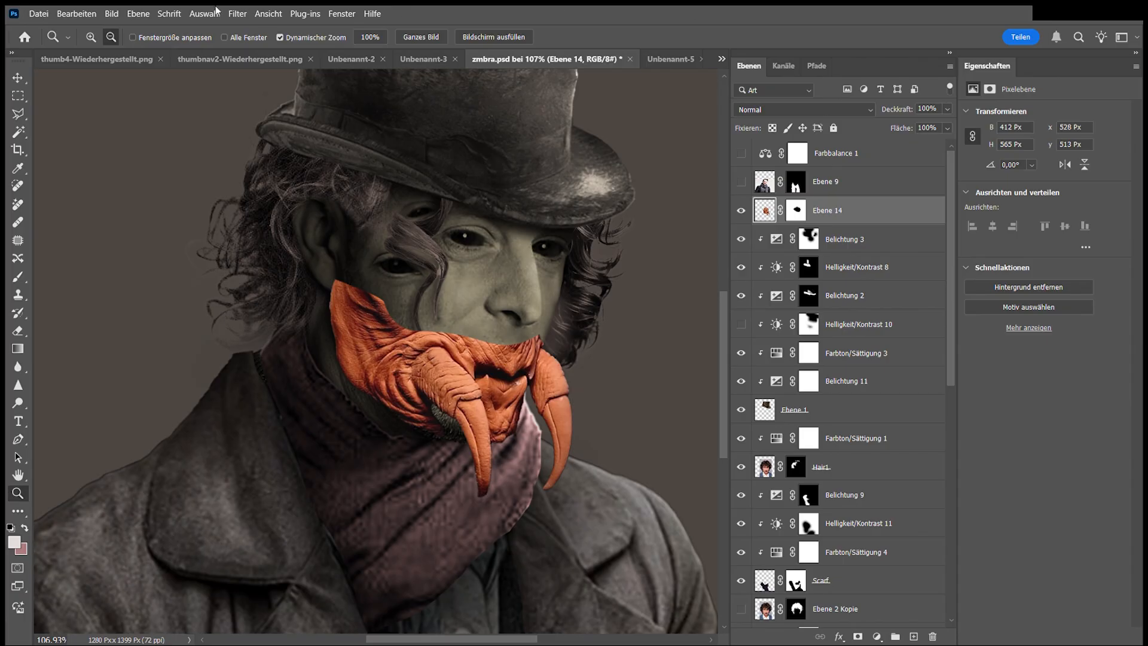
mouse_move(519, 392)
mouse_down()
mouse_move(541, 390)
mouse_move(545, 371)
mouse_up()
drag(551, 335, 539, 278)
key(l)
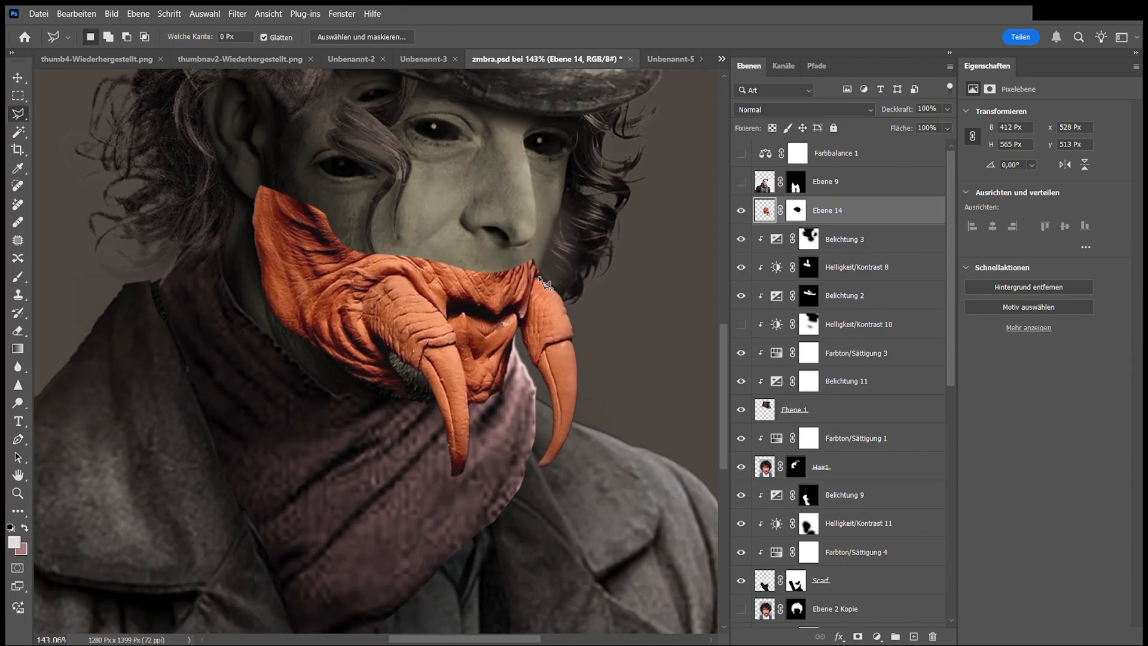
double_click(638, 276)
key(ctrl+shift+j)
key(ctrl+bracketleft)
key(ctrl+t)
drag(577, 464, 549, 423)
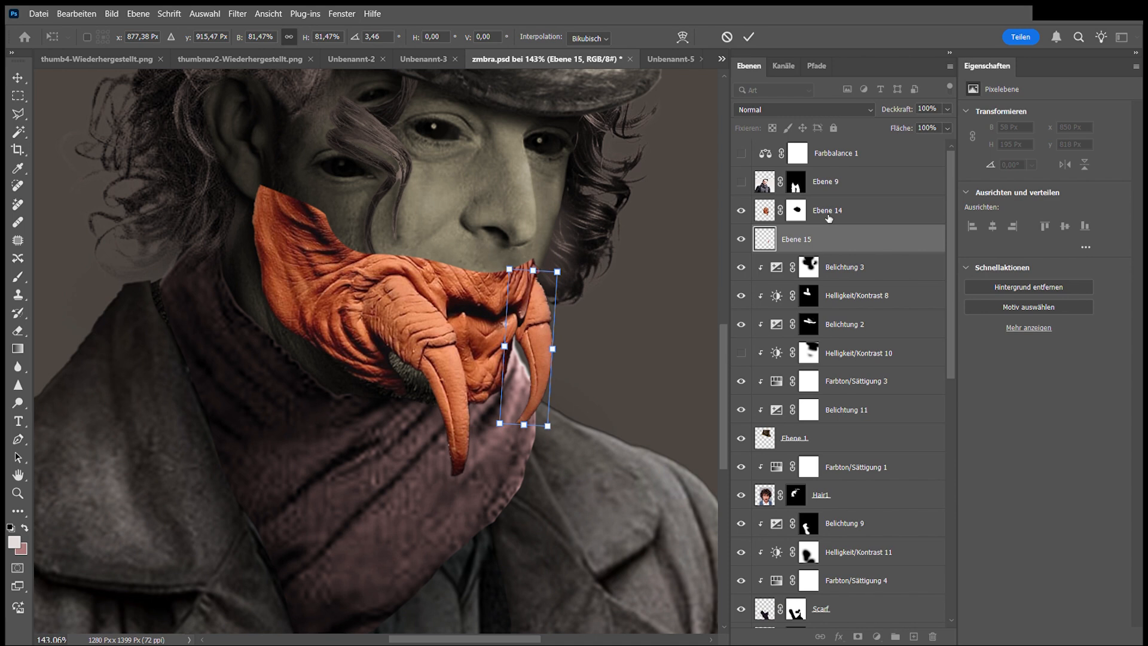
Select the near mandible on Ebene 14 and shrink it to fit closer to the mouth.
click(827, 215)
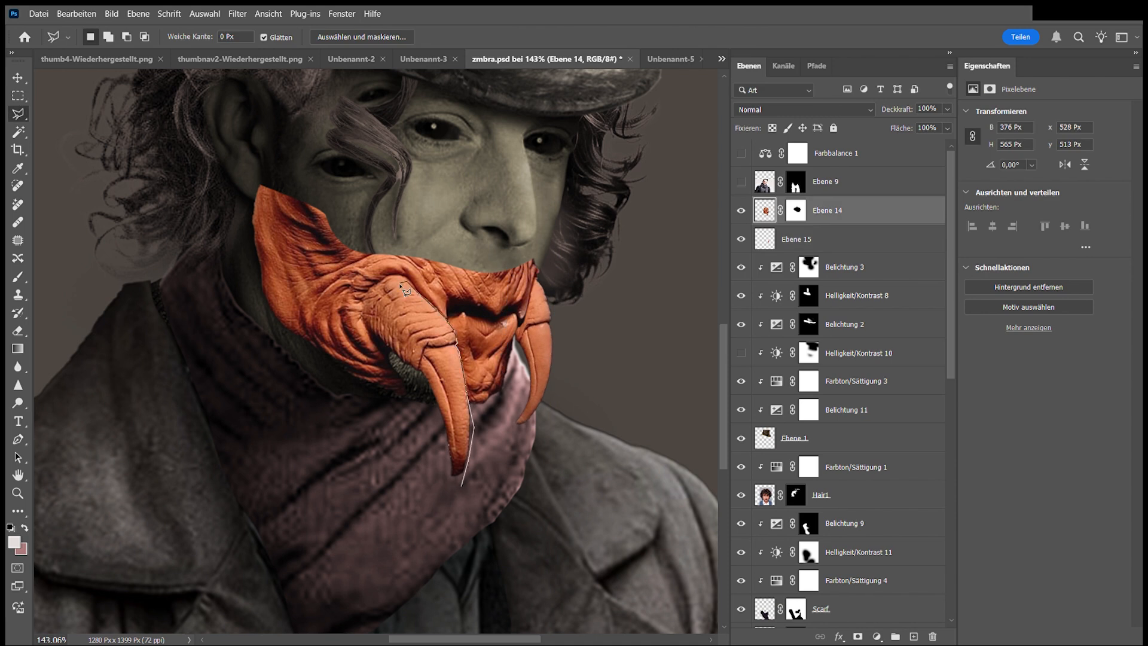
key(ctrl+t)
drag(471, 481, 461, 456)
mouse_move(421, 364)
mouse_down()
mouse_move(448, 330)
mouse_move(376, 318)
mouse_up()
key(Return)
key(ctrl+d)
Copy a patch of wrinkled skin at the near mandible's base to a new layer and transform it into place.
key(l)
click(371, 294)
click(419, 313)
double_click(389, 284)
key(ctrl+j)
key(ctrl+t)
key(Return)
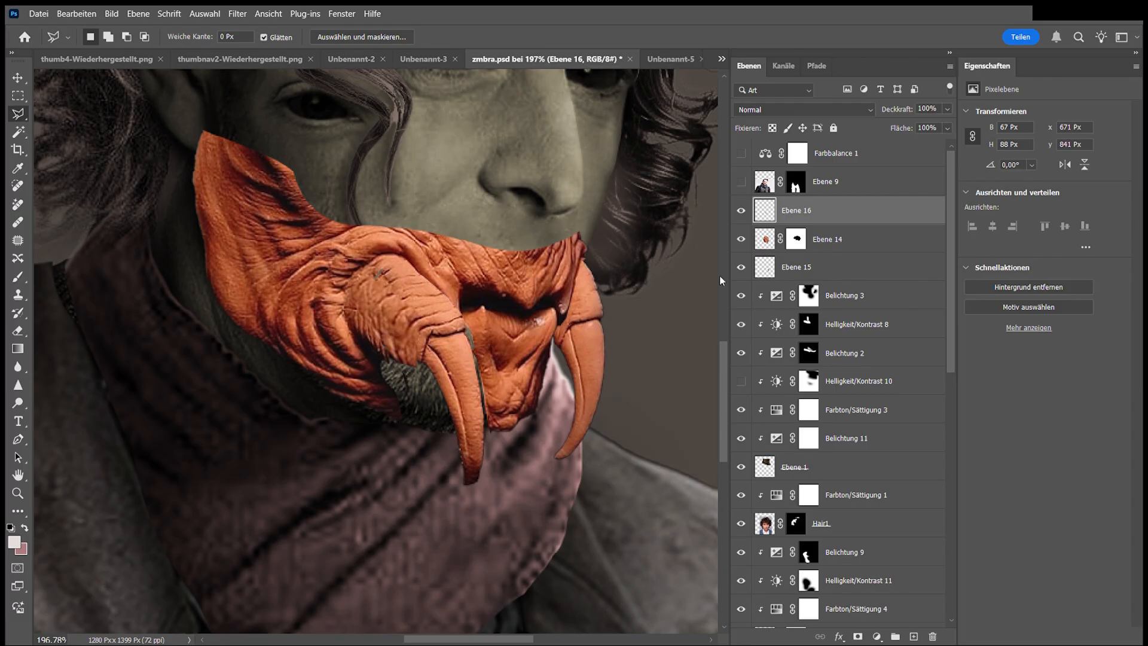
Add a new layer beneath Ebene 14 and paint black over the bearded gap behind the near mandible.
click(866, 266)
click(915, 637)
key(b)
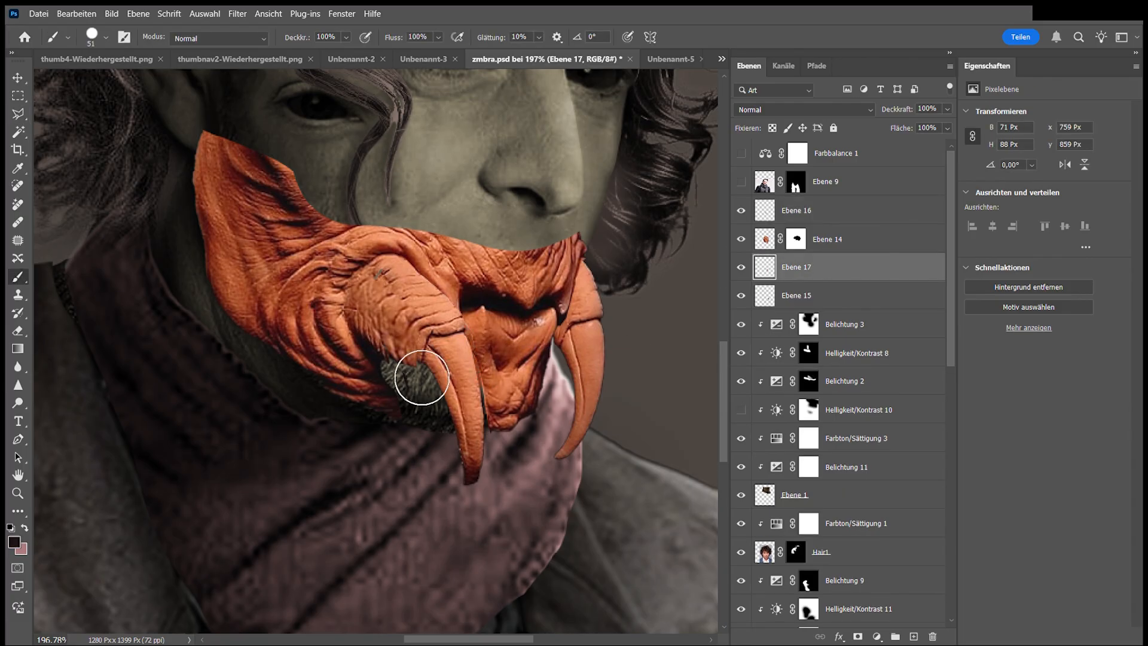
drag(418, 391, 439, 402)
Mask out the orange skin above the mouth on Ebene 14 to uncover the man's lips between the mandibles.
key(z)
drag(439, 402, 383, 402)
drag(604, 306, 647, 306)
click(794, 239)
key(b)
drag(419, 341, 549, 348)
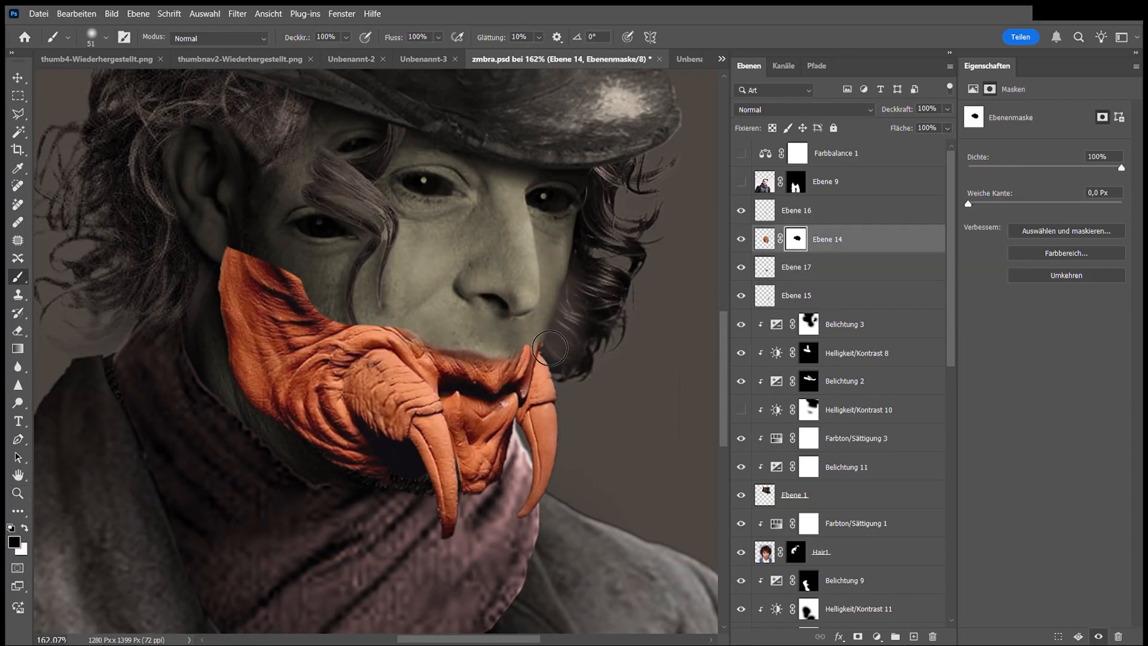
key(z)
drag(518, 401, 562, 401)
click(741, 267)
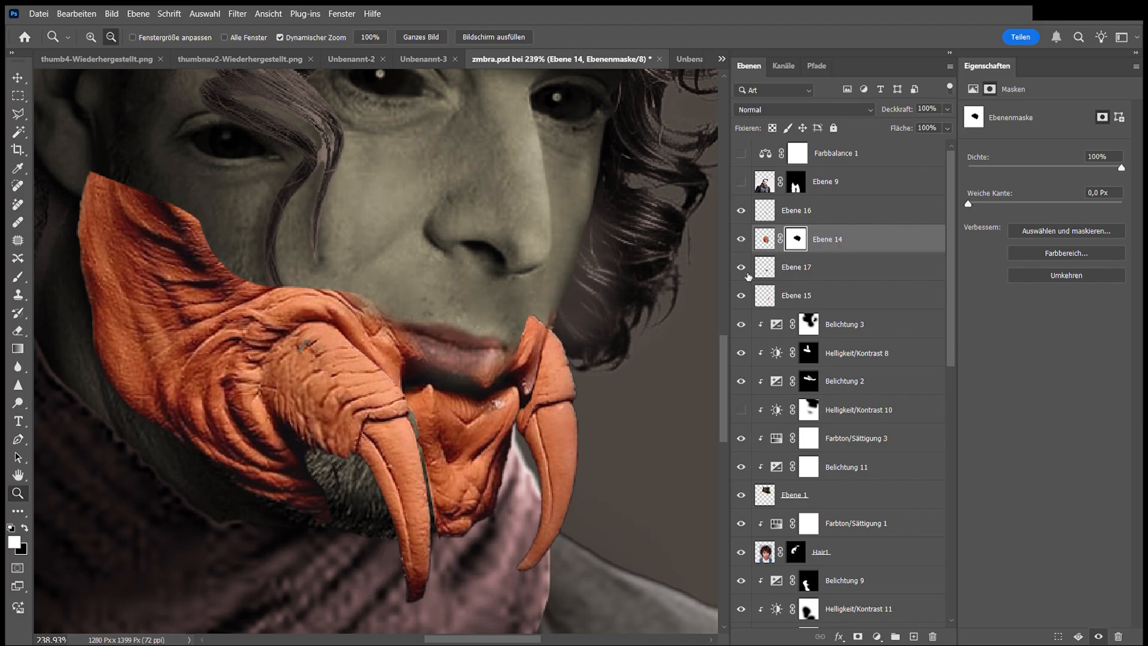
click(740, 268)
Add a layer mask to Ebene 15 for blending the far mandible's upper edge, and activate Ebene 14's mask.
click(837, 295)
click(857, 636)
key(b)
key(x)
click(748, 241)
click(793, 247)
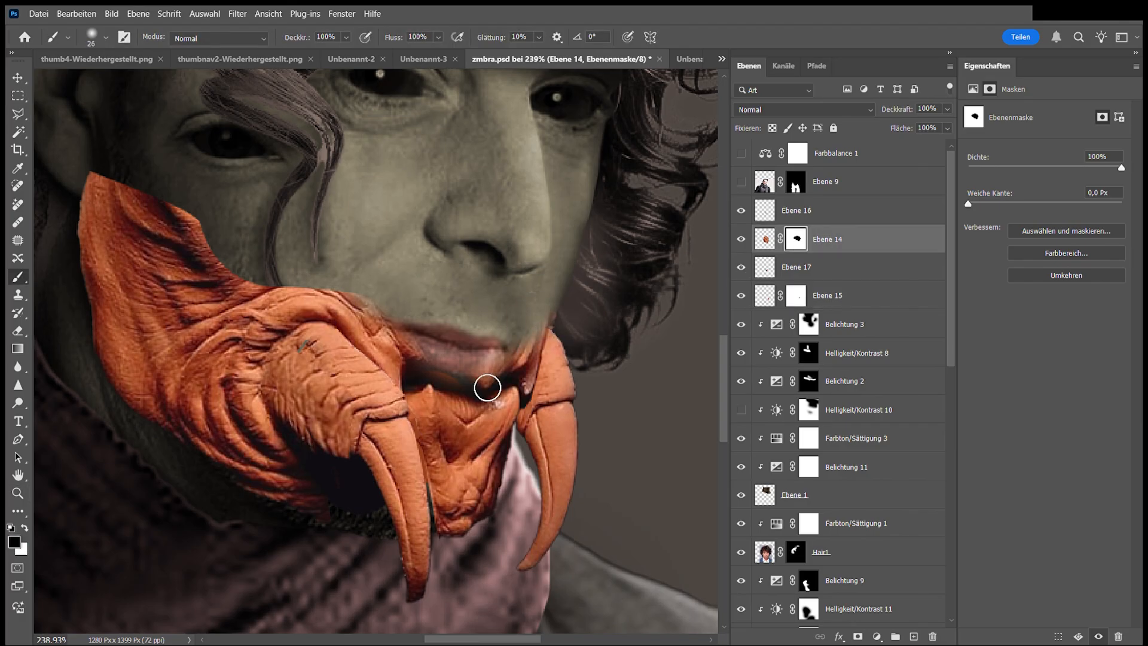
Outline the orange chin skin between the mandibles on Ebene 14 and copy it to a new layer.
key(z)
key(ctrl+2)
mouse_move(415, 323)
mouse_down()
mouse_move(584, 441)
mouse_move(538, 441)
mouse_up()
drag(405, 296, 395, 375)
key(l)
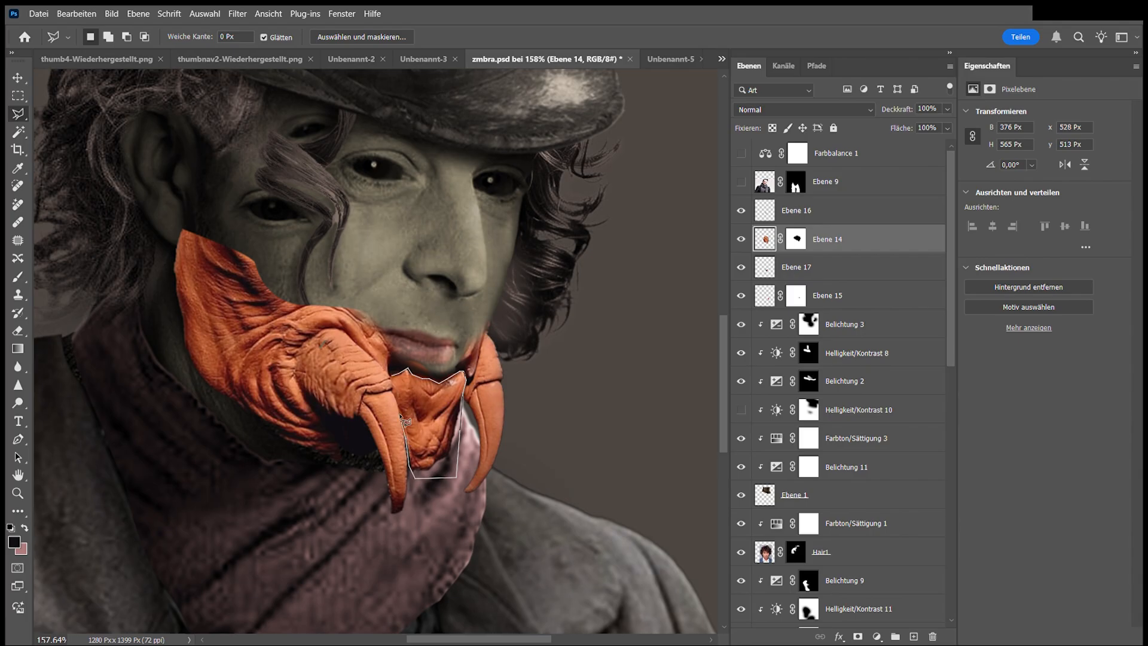
key(ctrl+j)
Enlarge the copied chin skin to 117.75% and warp it to fit between the mandibles below the lips.
key(z)
drag(443, 393, 443, 312)
key(ctrl+t)
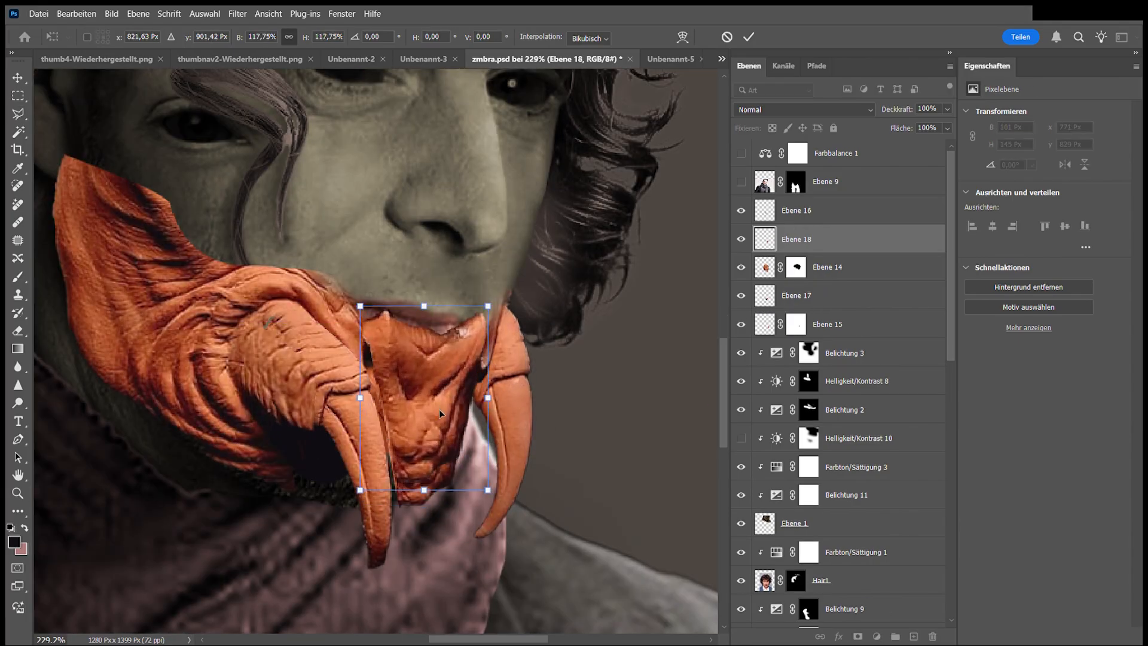
right_click(444, 312)
click(473, 412)
drag(358, 369, 337, 380)
drag(414, 417, 422, 417)
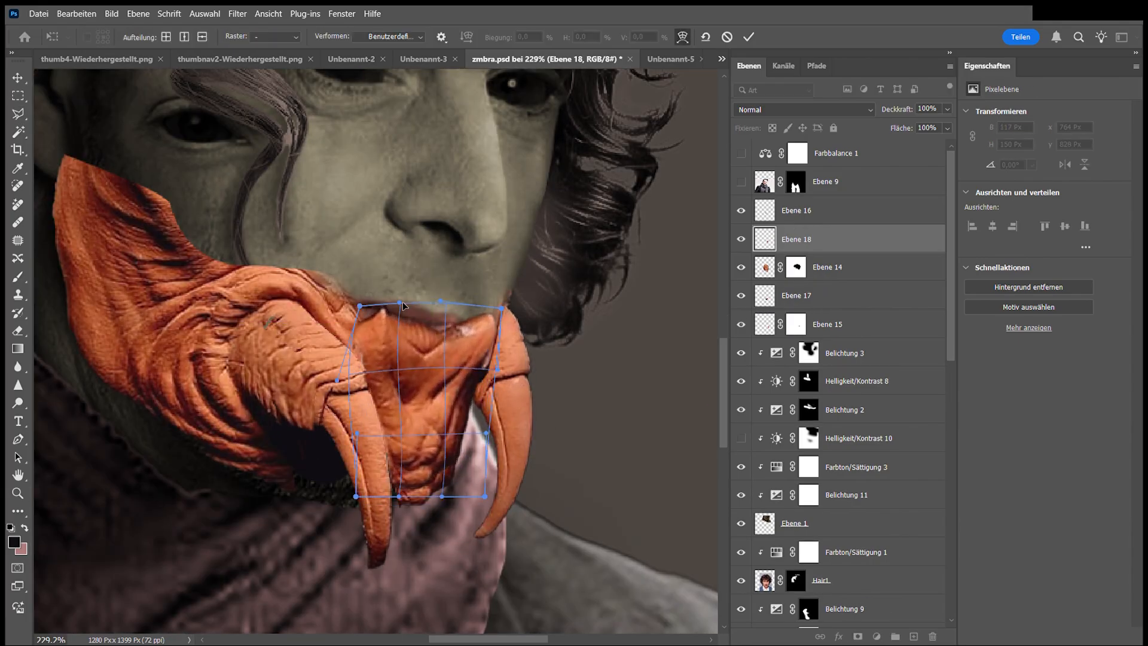
drag(452, 371, 443, 359)
key(Return)
Add a layer mask to Ebene 18 and blend the chin patch into the surrounding skin.
click(857, 635)
key(b)
key(z)
drag(413, 425, 388, 425)
Move the hat and hair layers with their adjustments above the mandible layers.
scroll(846, 464, down, 2)
scroll(845, 464, up, 1)
click(843, 552)
shift+click(867, 325)
drag(745, 312, 755, 196)
click(795, 380)
drag(658, 365, 607, 354)
click(776, 352)
drag(489, 365, 504, 365)
scroll(740, 389, down, 4)
Group the mandible layers and add a mask to the group for blending its edges into the face.
click(794, 380)
shift+click(802, 268)
key(ctrl+g)
click(858, 636)
key(b)
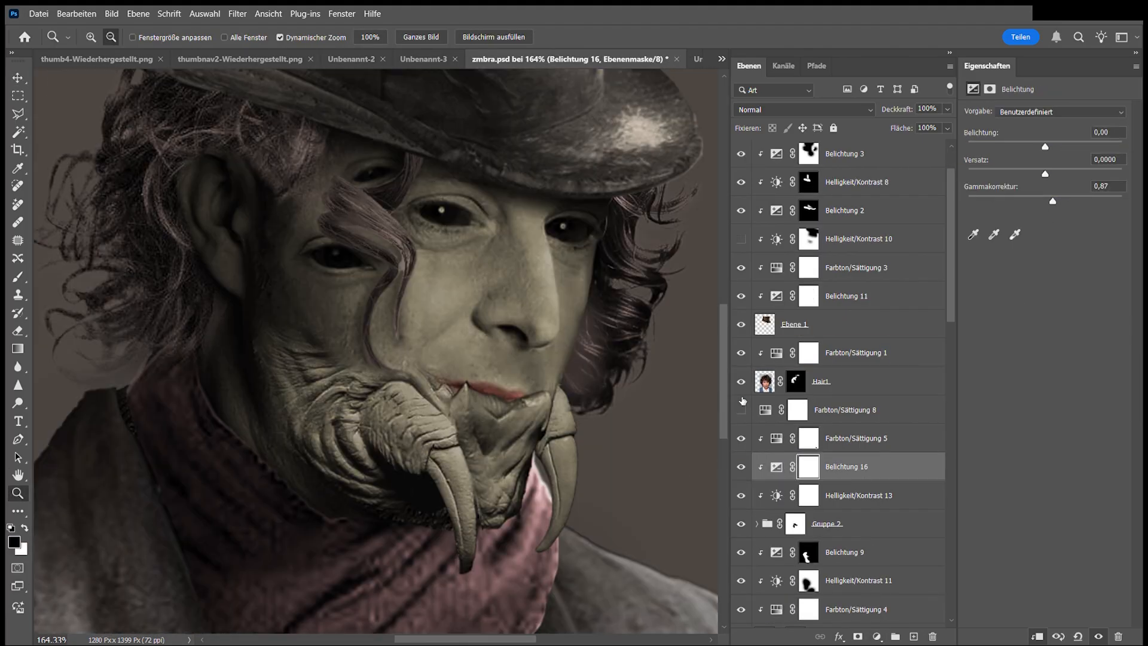
Adjust the mandible group's exposure and paint a brightness adjustment of 60 onto the mandibles through an inverted mask.
drag(1045, 146, 1037, 145)
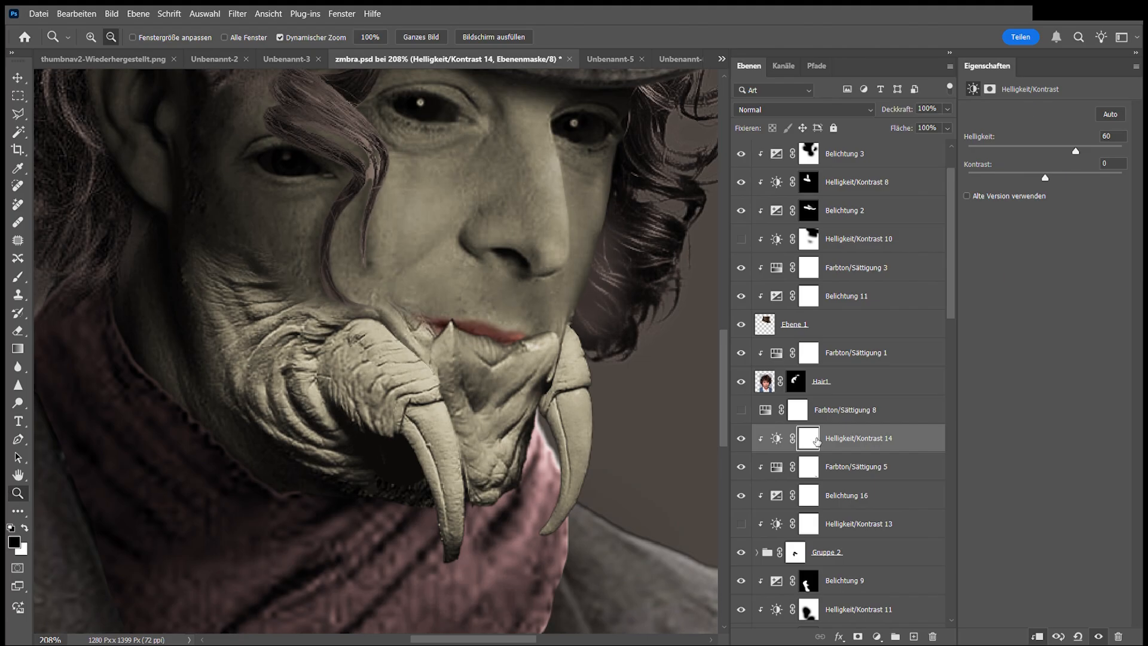
key(ctrl+i)
key(b)
key(x)
key(x)
mouse_move(429, 413)
mouse_down()
mouse_move(448, 496)
mouse_move(389, 355)
mouse_up()
key(x)
scroll(474, 406, up, 2)
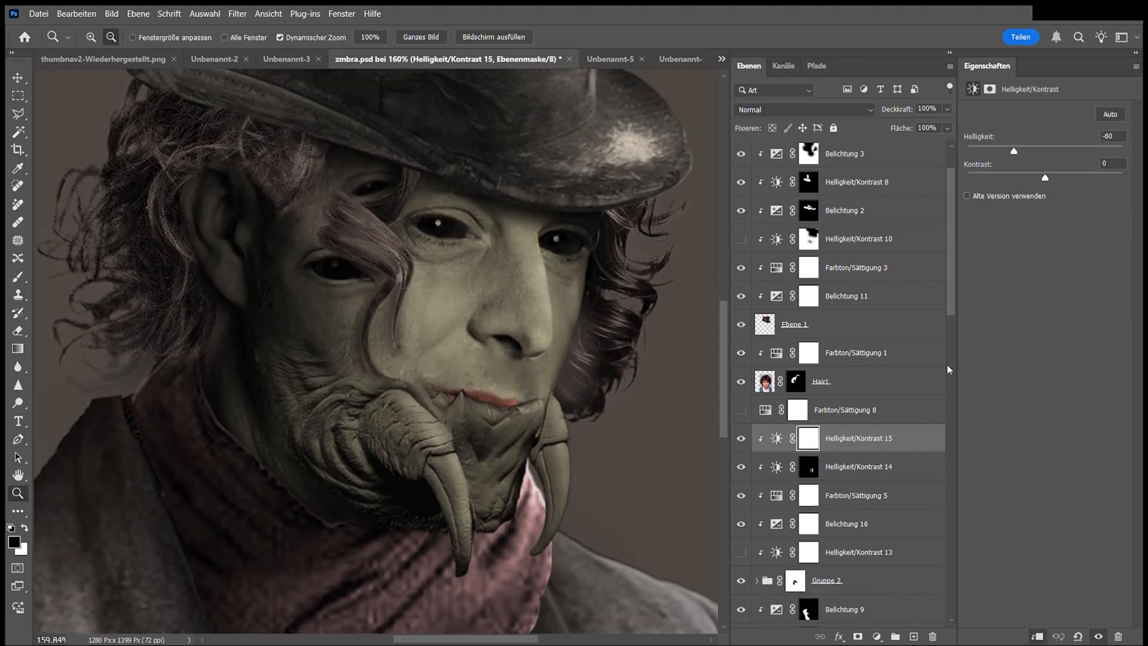
Invert the mask of the -60 brightness adjustment and paint its darkening onto the skin around the near mandible.
key(ctrl+i)
key(x)
drag(341, 407, 377, 448)
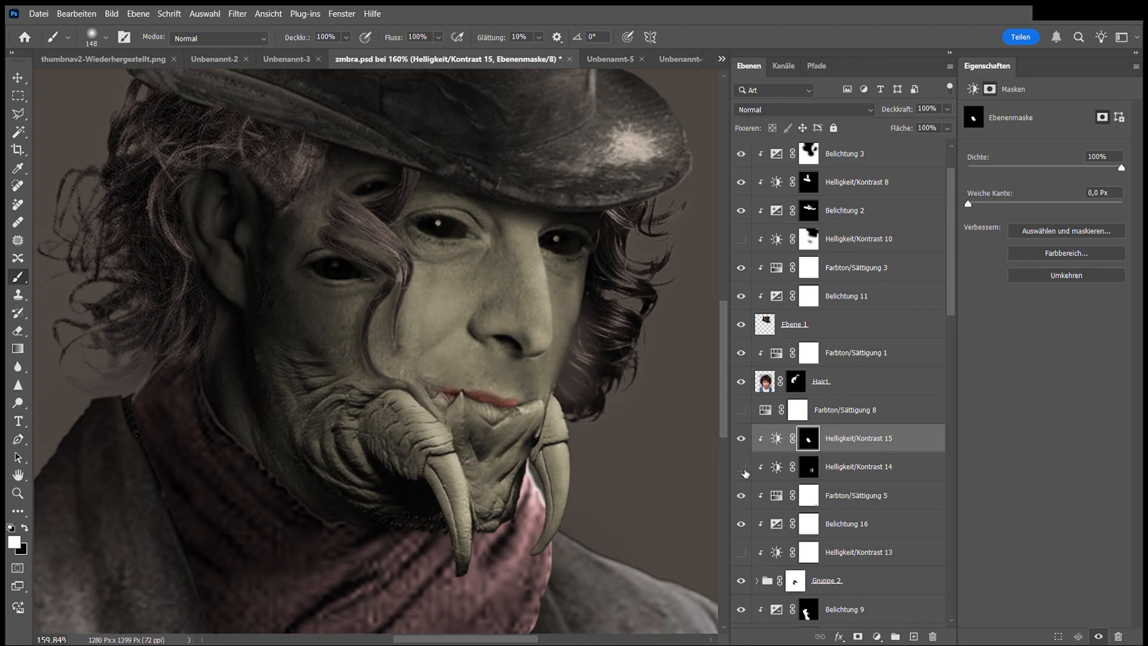
Add a clipped exposure adjustment of -1.12 to the mandible group directly above Helligkeit/Kontrast 14.
click(807, 466)
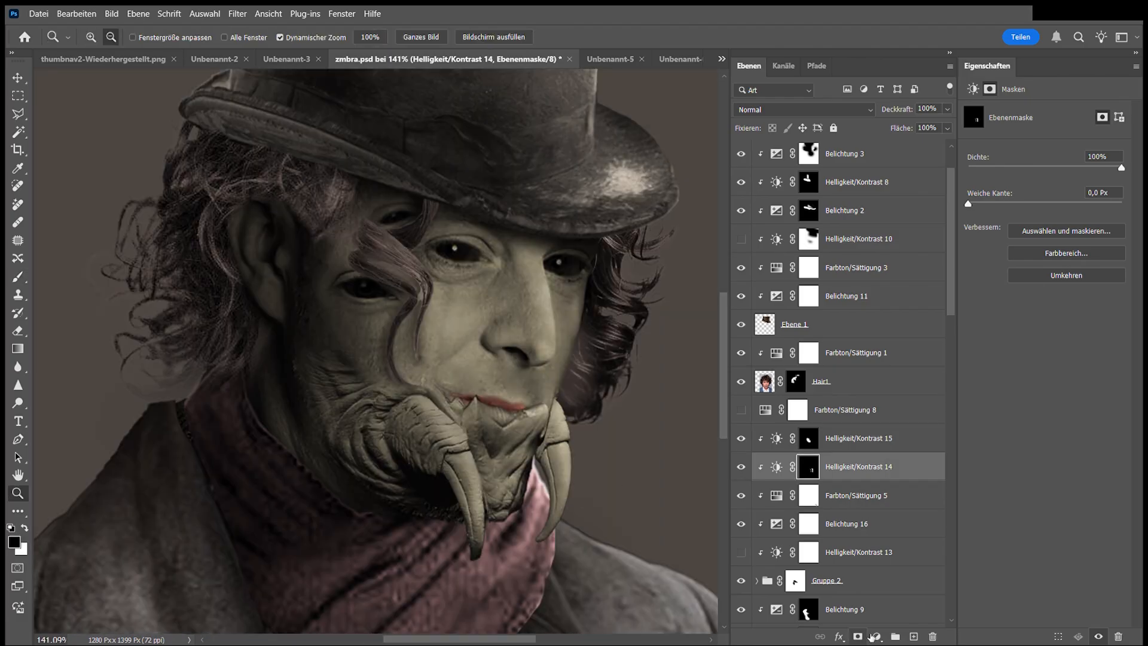
drag(1040, 143, 1032, 143)
key(ctrl+minus)
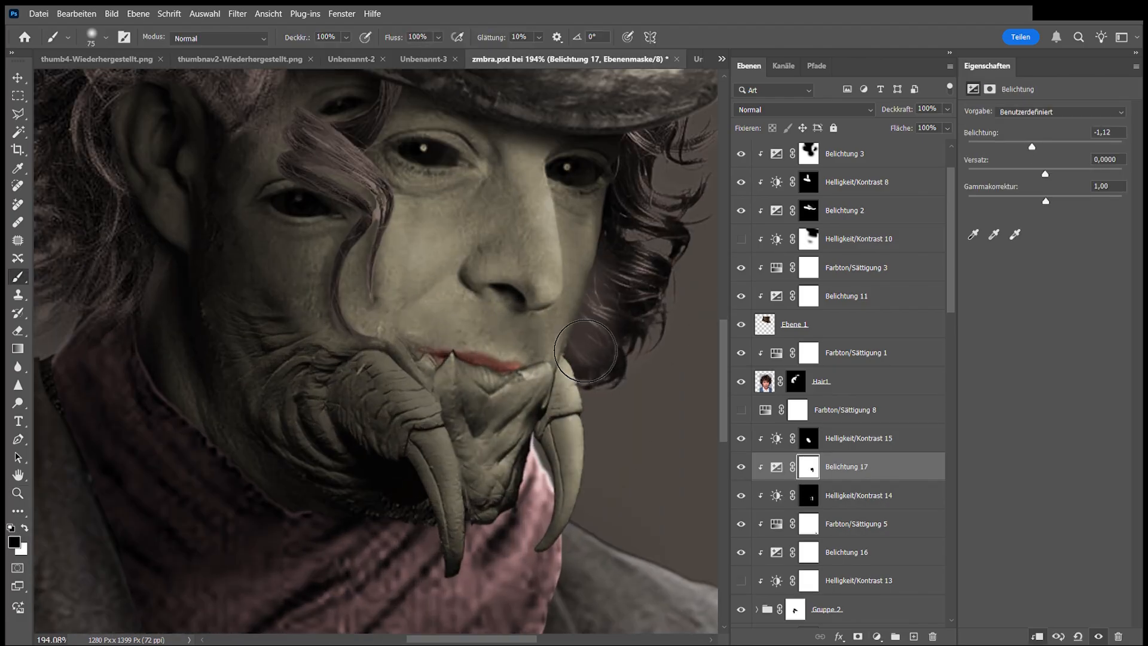
key(z)
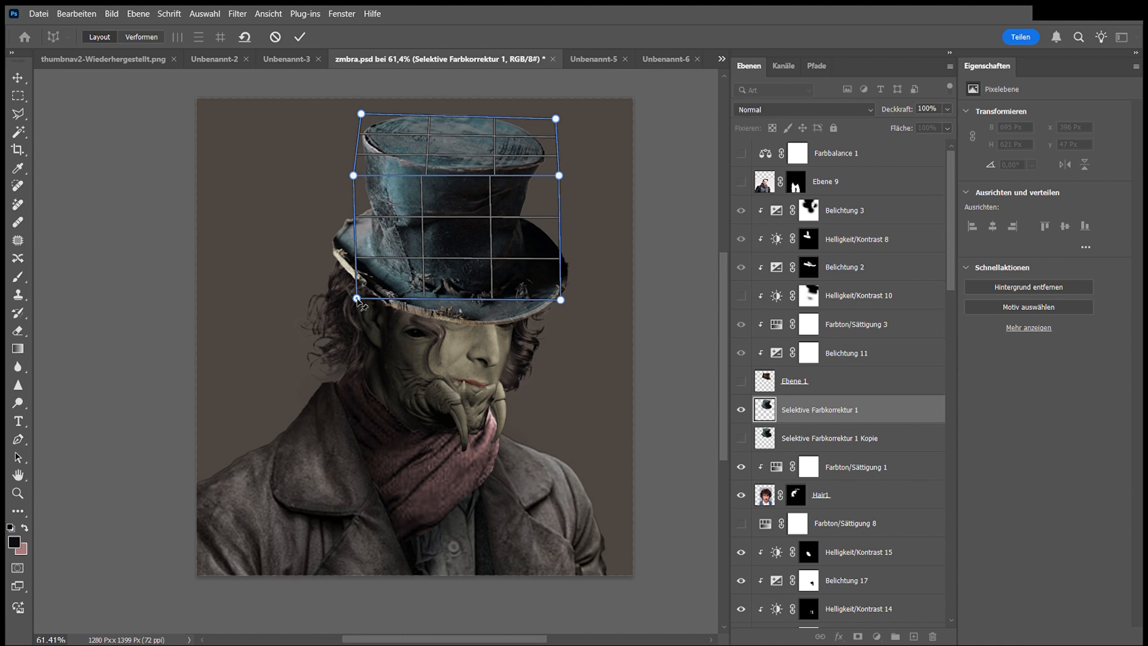
Warp the blue top hat on Selektive Farbkorrektur 1 to make it shorter and raise its brim, and apply the transform.
drag(560, 300, 559, 269)
drag(356, 298, 343, 271)
drag(361, 114, 357, 125)
drag(555, 118, 552, 129)
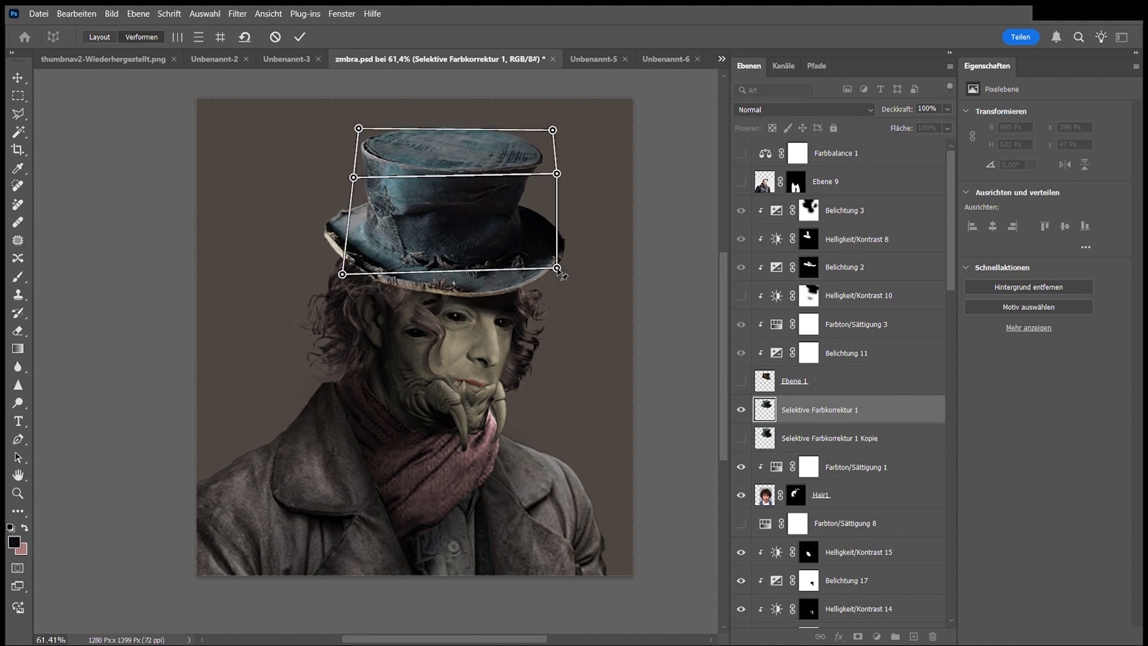
click(299, 38)
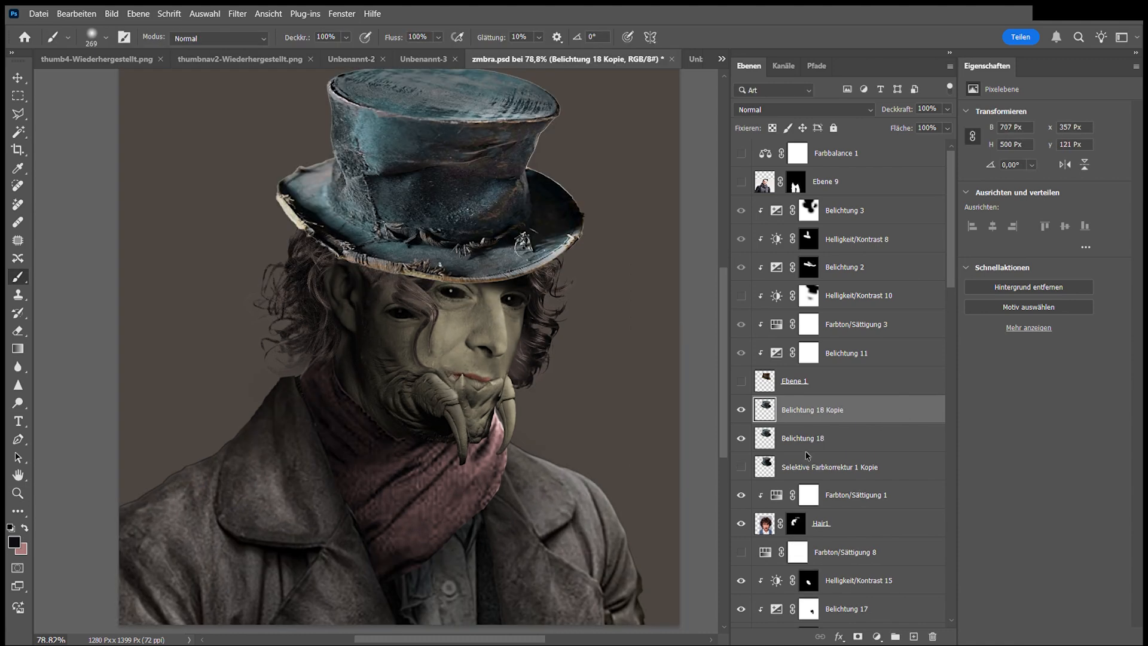
Hide the brightened hat copy behind a black mask, paint back highlights on the hat's far side, and merge both hat layers.
key(ctrl+z)
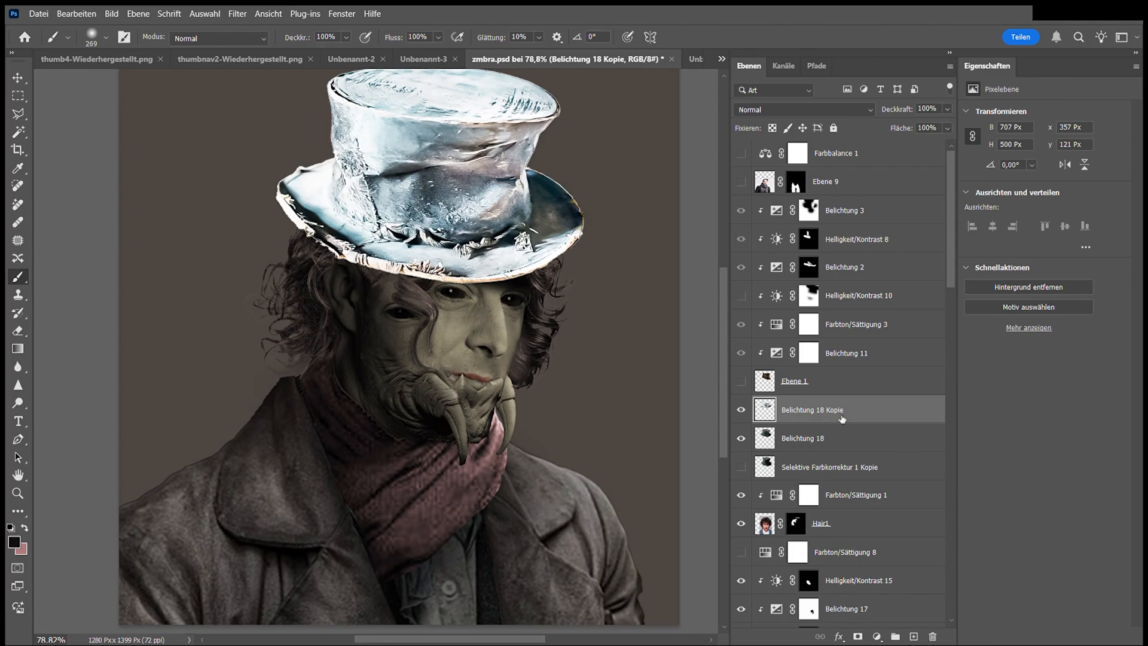
alt+click(857, 635)
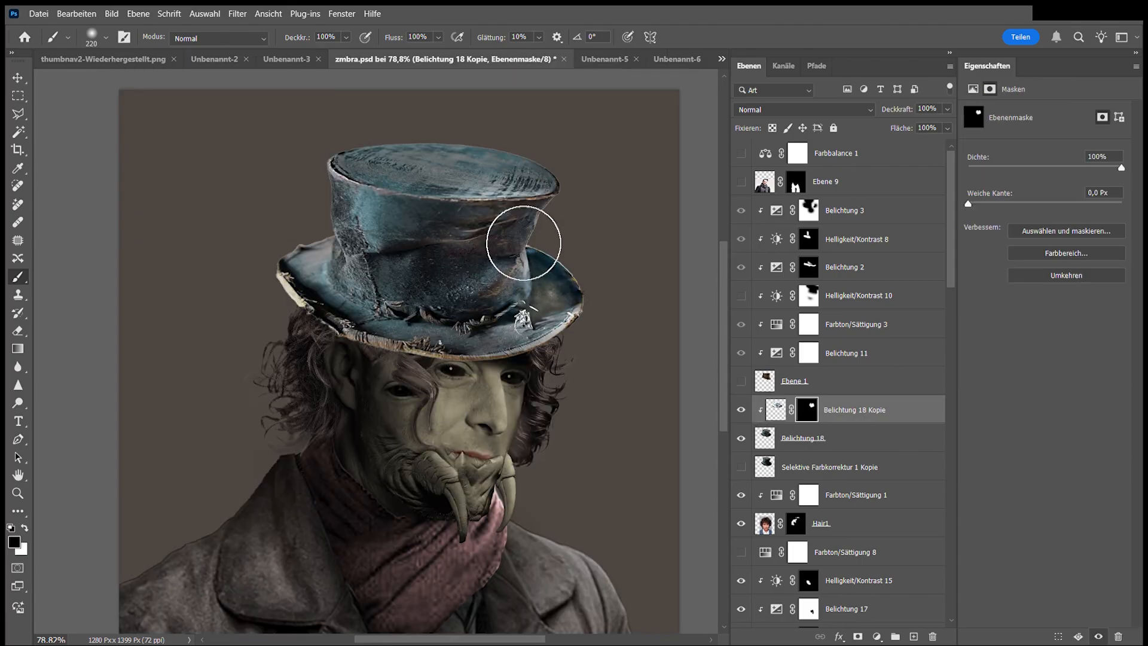
drag(524, 243, 539, 307)
shift+click(798, 438)
Invert the mask of the clipped exposure adjustment Belichtung 18 and paint its brightening onto the hat's far brim and crown edge.
click(806, 409)
alt+right_click(530, 273)
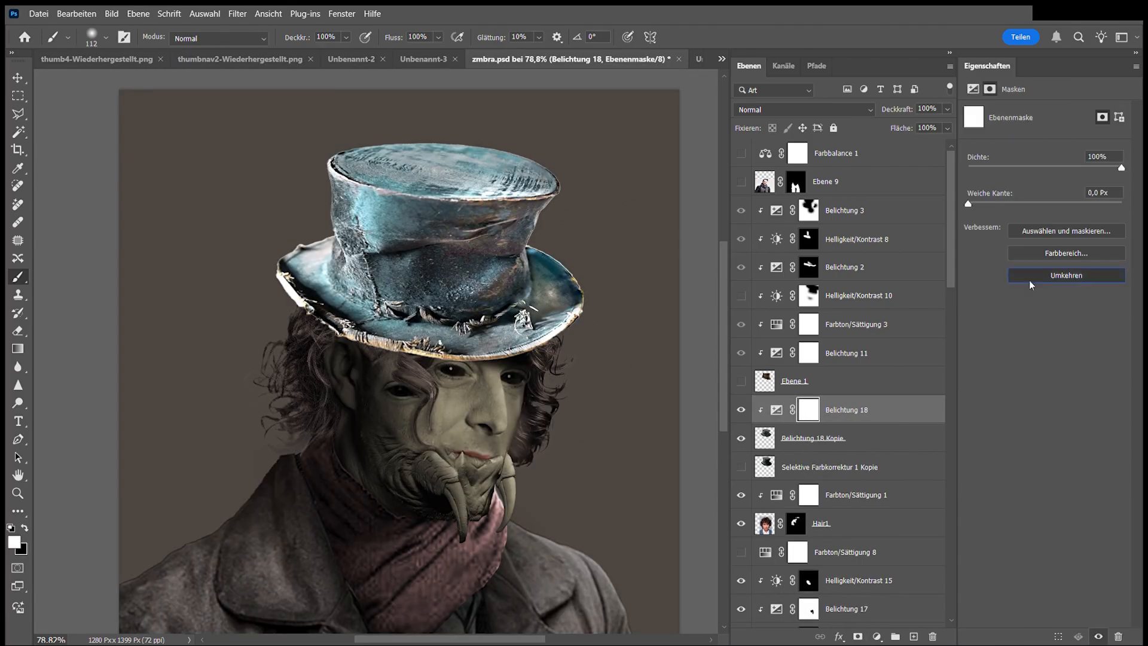
key(ctrl+i)
mouse_move(613, 314)
mouse_down()
mouse_move(563, 246)
mouse_move(499, 292)
mouse_up()
key(x)
Clip a -1.72 exposure adjustment to the hat, invert its mask and paint shadow across the crown and brim.
click(876, 636)
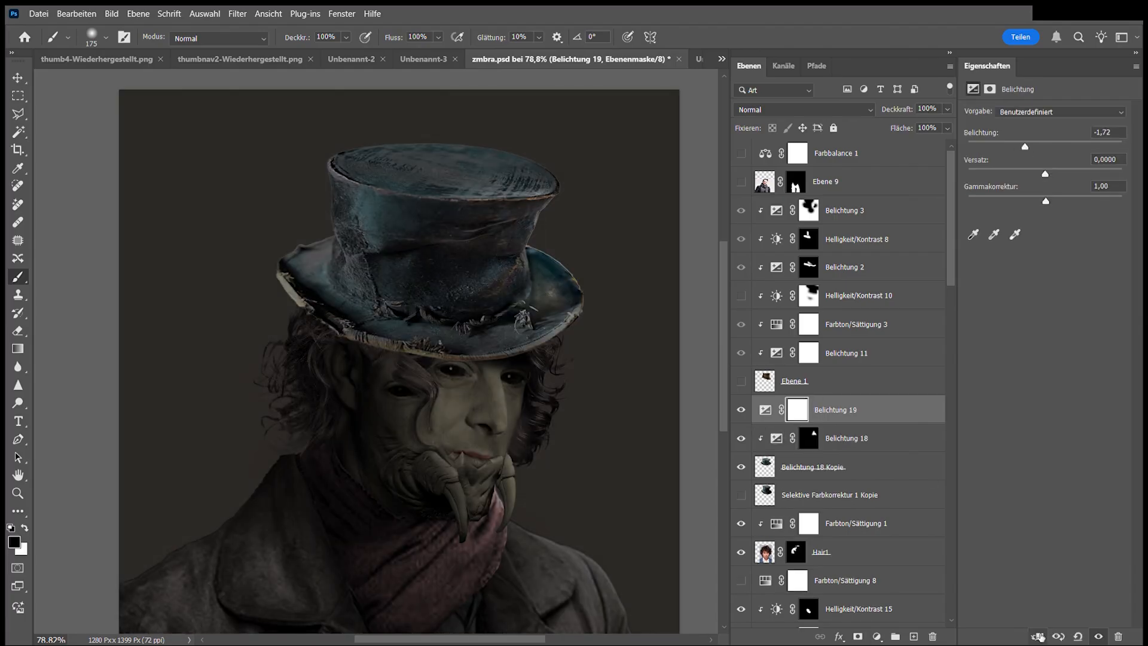
click(1038, 636)
key(ctrl+i)
key(x)
mouse_move(335, 198)
mouse_down()
mouse_move(392, 338)
mouse_move(513, 306)
mouse_up()
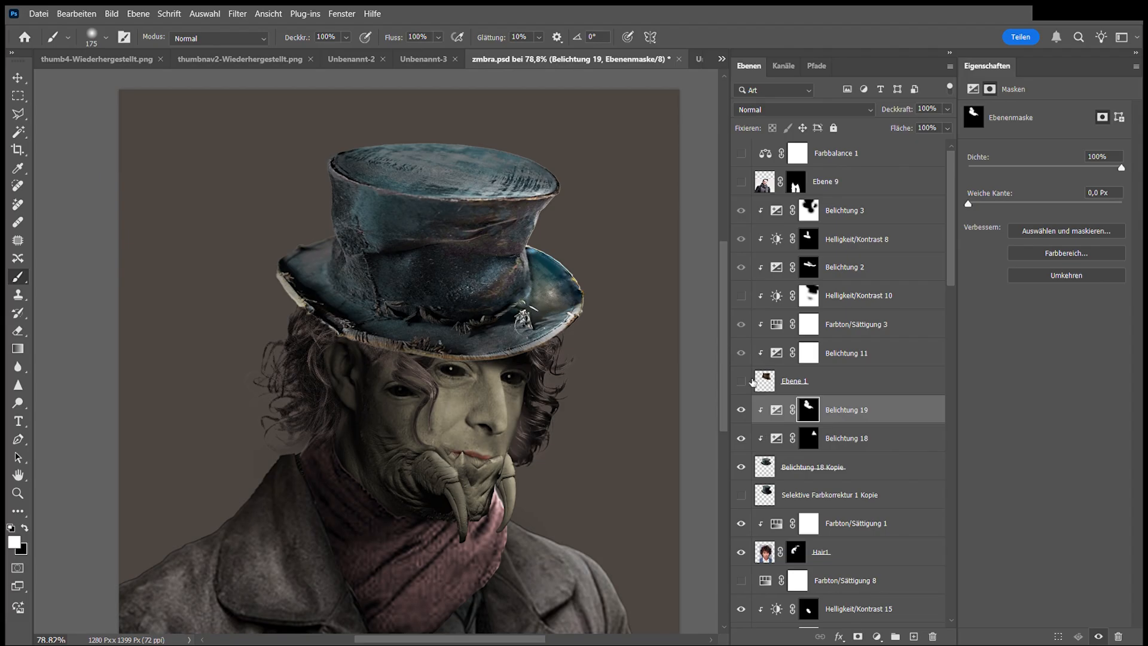
Add a clipped exposure adjustment of -1.48 to the hat and mask it to darken the near side and top.
click(889, 474)
drag(1044, 147, 1026, 147)
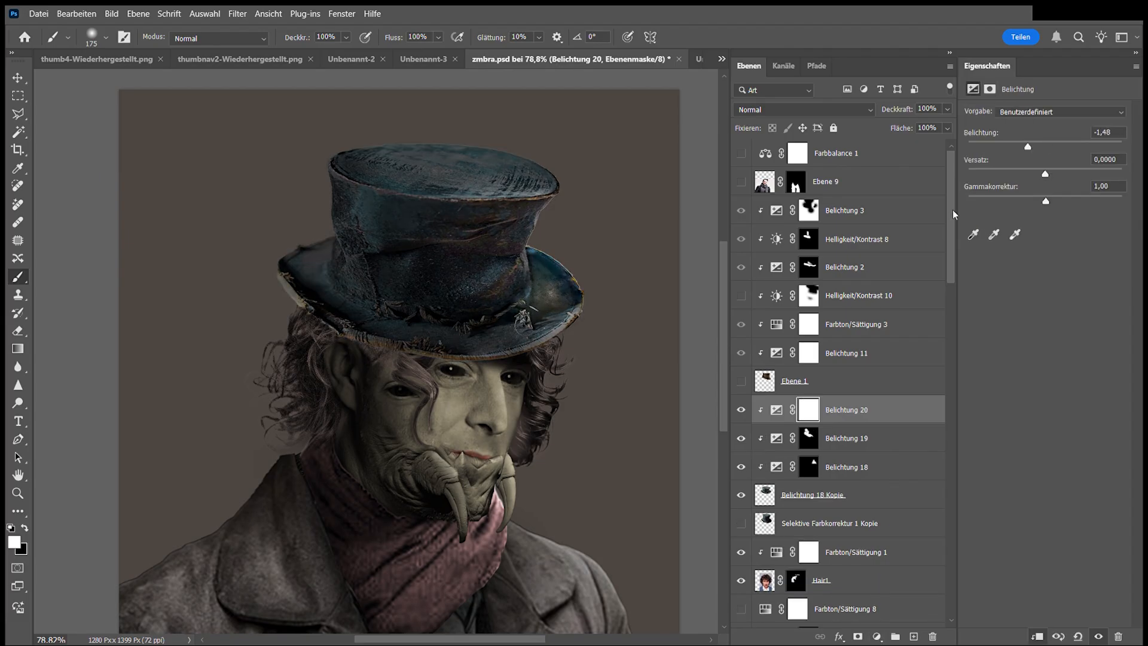
key(ctrl+i)
drag(329, 299, 454, 224)
key(x)
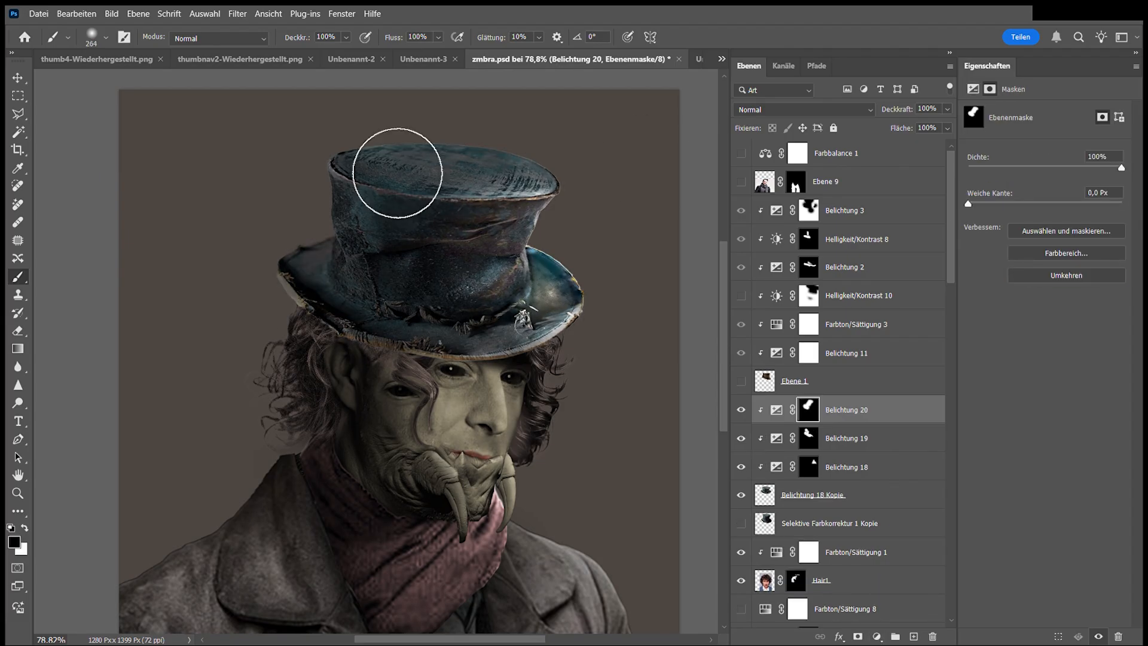
drag(396, 174, 486, 175)
key(x)
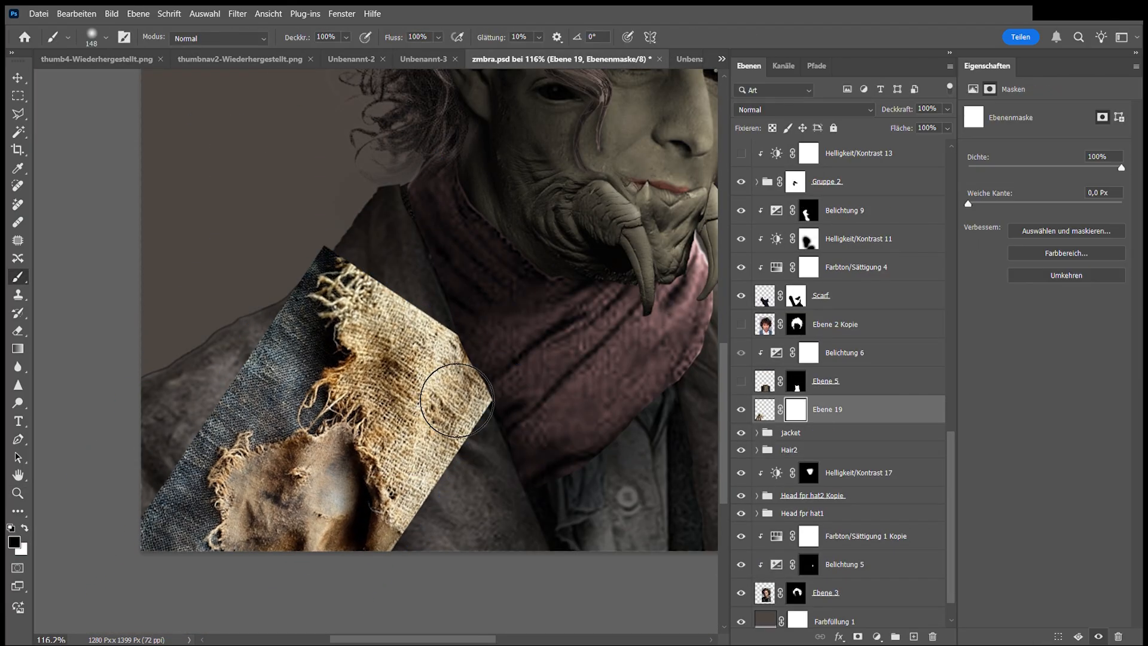
Mask the torn fabric on Ebene 19 into the coat and add a Hue/Saturation adjustment to the patch on Ebene 20.
mouse_move(258, 310)
mouse_down()
mouse_move(346, 259)
mouse_move(197, 525)
mouse_move(199, 502)
mouse_up()
mouse_move(389, 287)
mouse_down()
mouse_move(525, 402)
mouse_move(455, 287)
mouse_up()
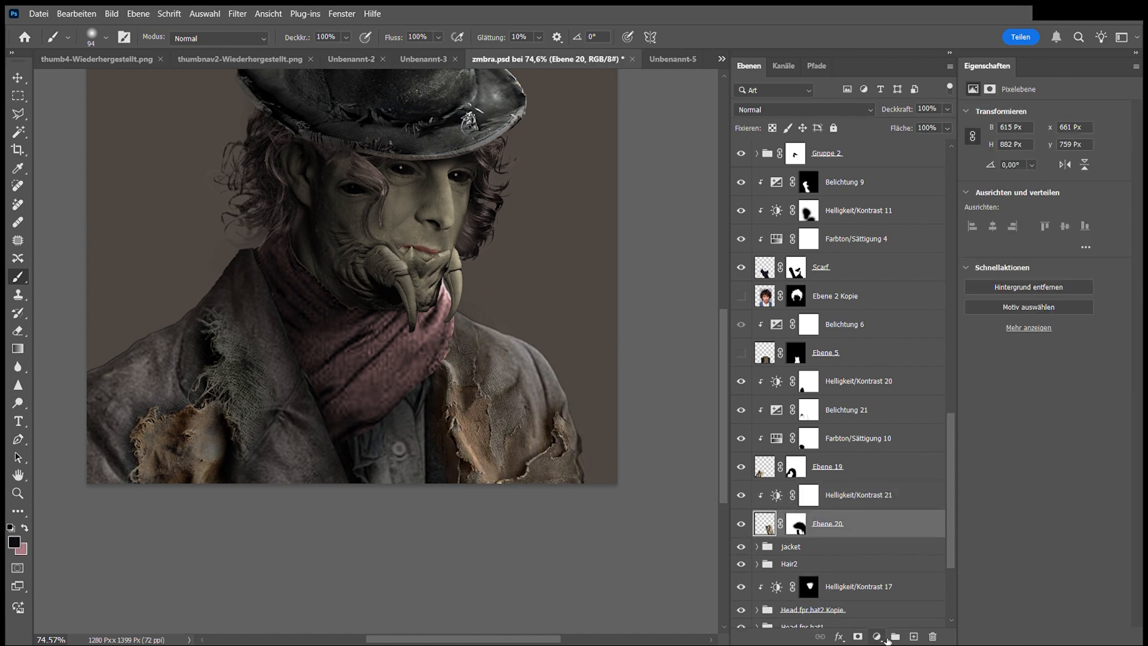
click(1005, 174)
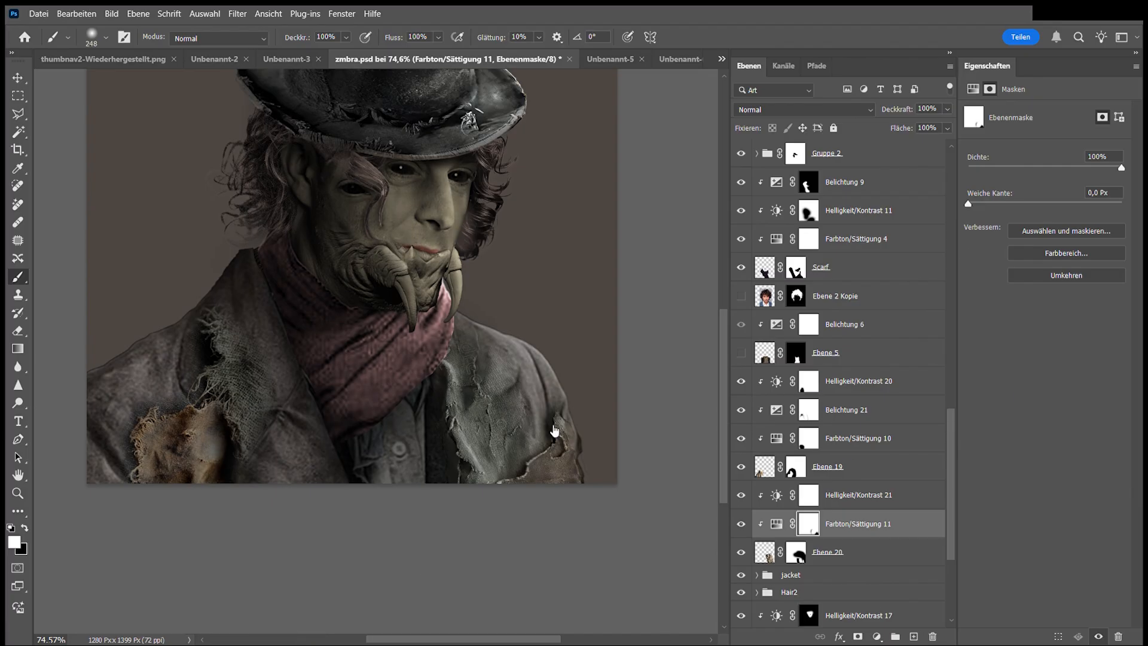
Place the frayed cloth on Ebene 21 over the chest opening, beneath the scarf and Ebene 19.
scroll(849, 478, down, 1)
click(858, 465)
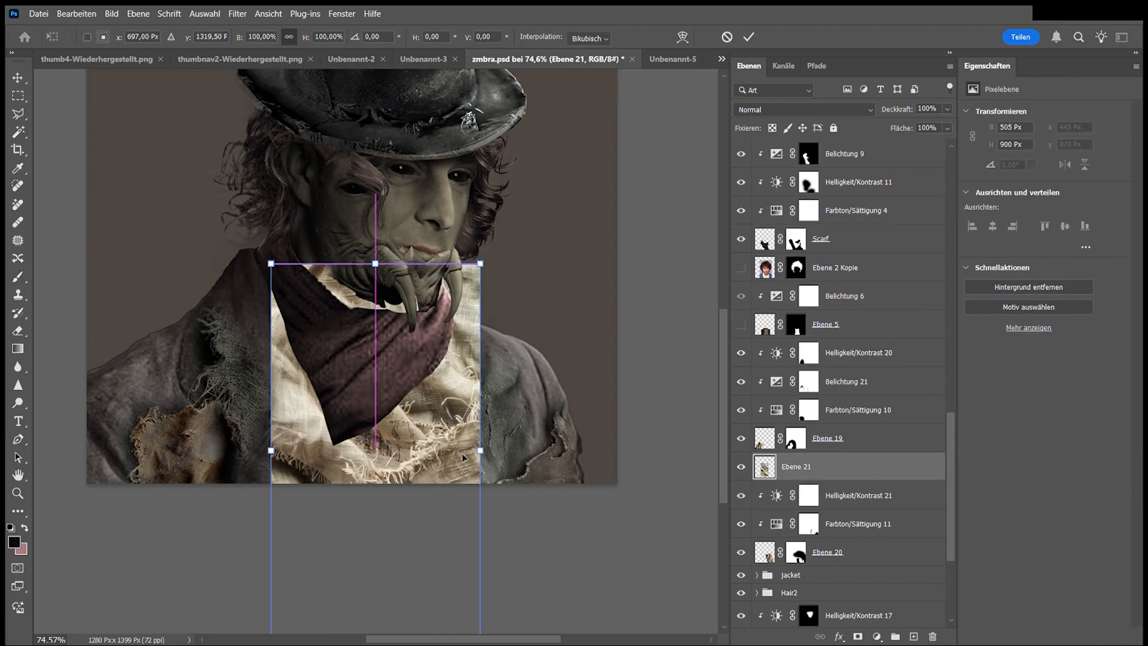
drag(419, 425, 427, 471)
key(Return)
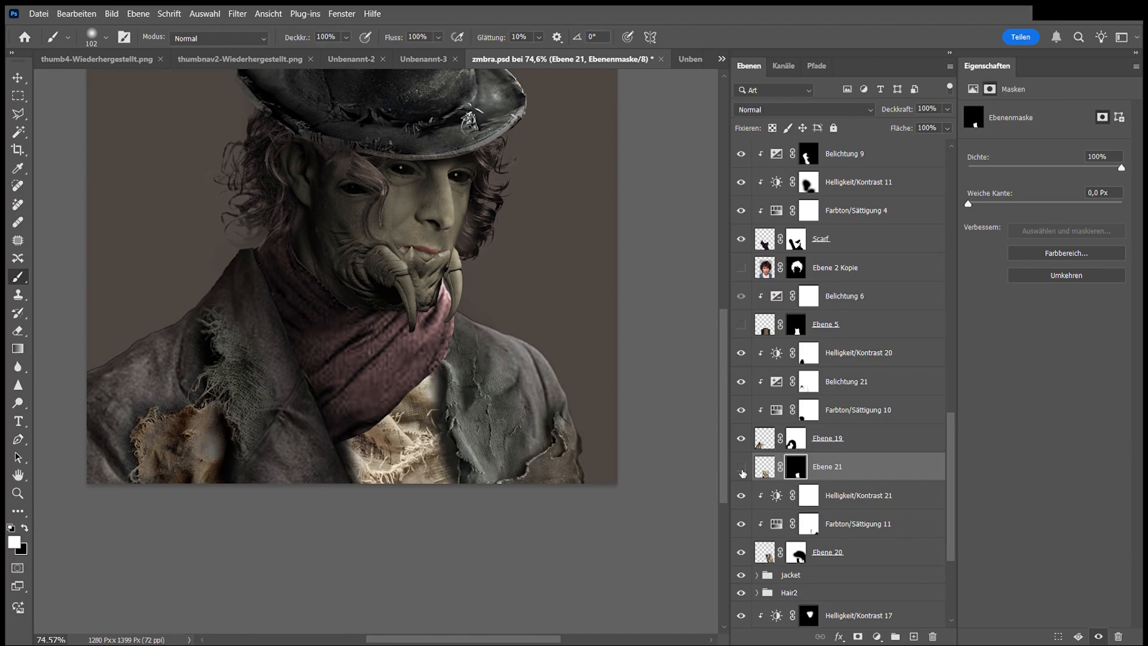
Clip an exposure adjustment of -2.50 and a Vibrance adjustment with saturation -68 to Ebene 21.
click(875, 637)
drag(1045, 147, 1016, 147)
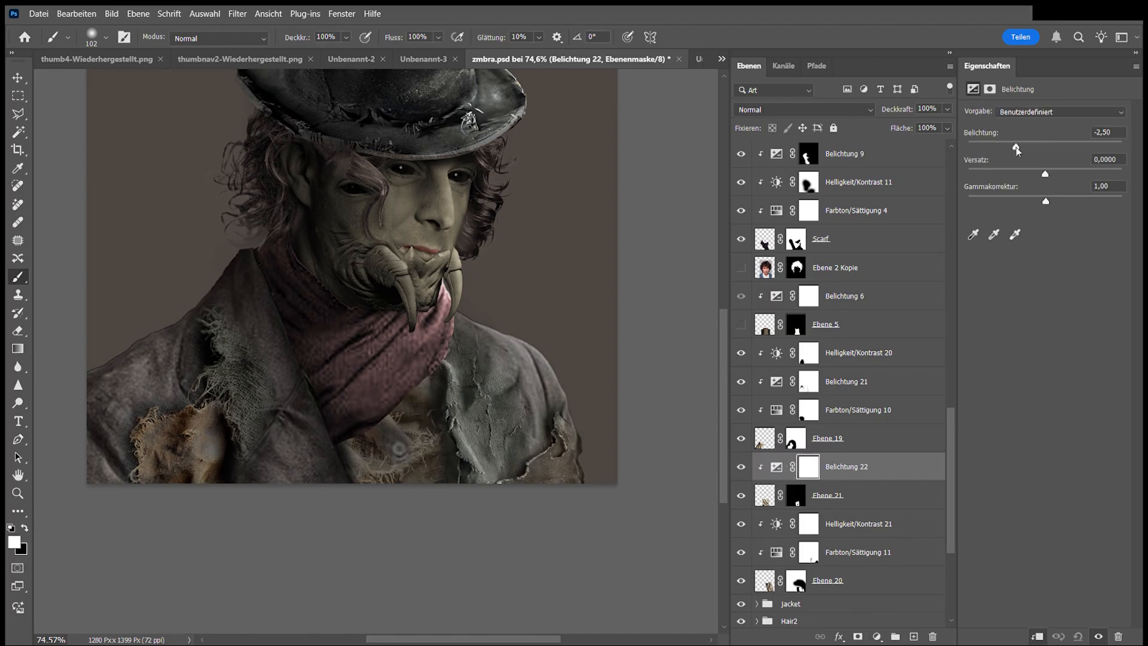
click(902, 489)
drag(1044, 154, 992, 160)
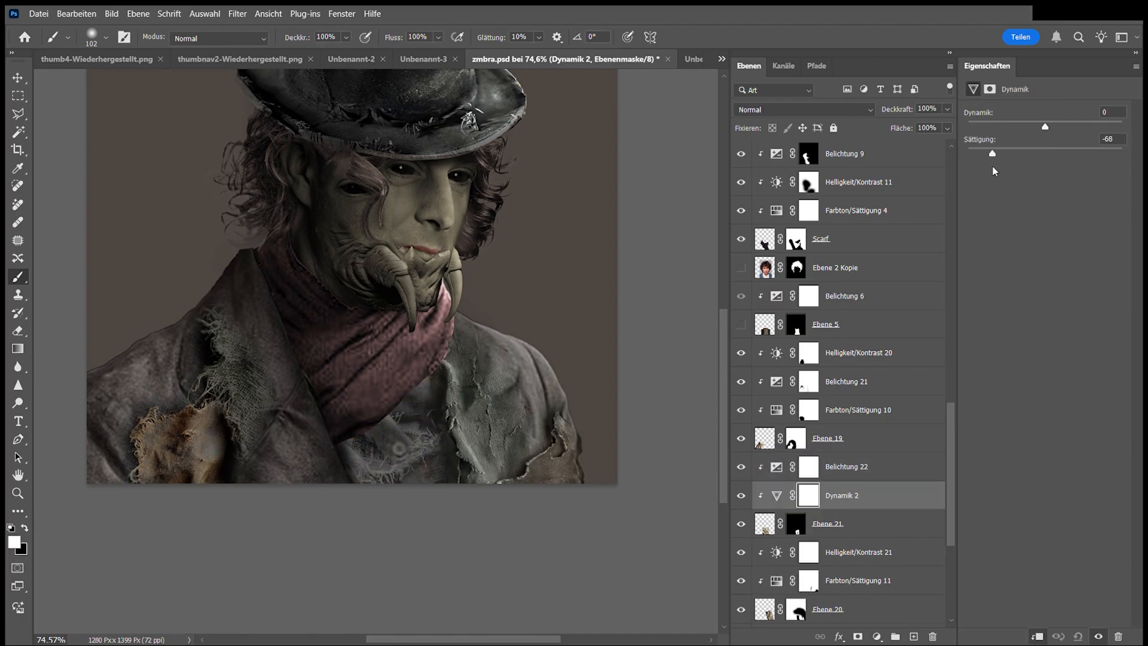
Add Brightness/Contrast adjustments to the frayed cloth on Ebene 21 and paint their masks over the chest area.
click(903, 466)
click(876, 636)
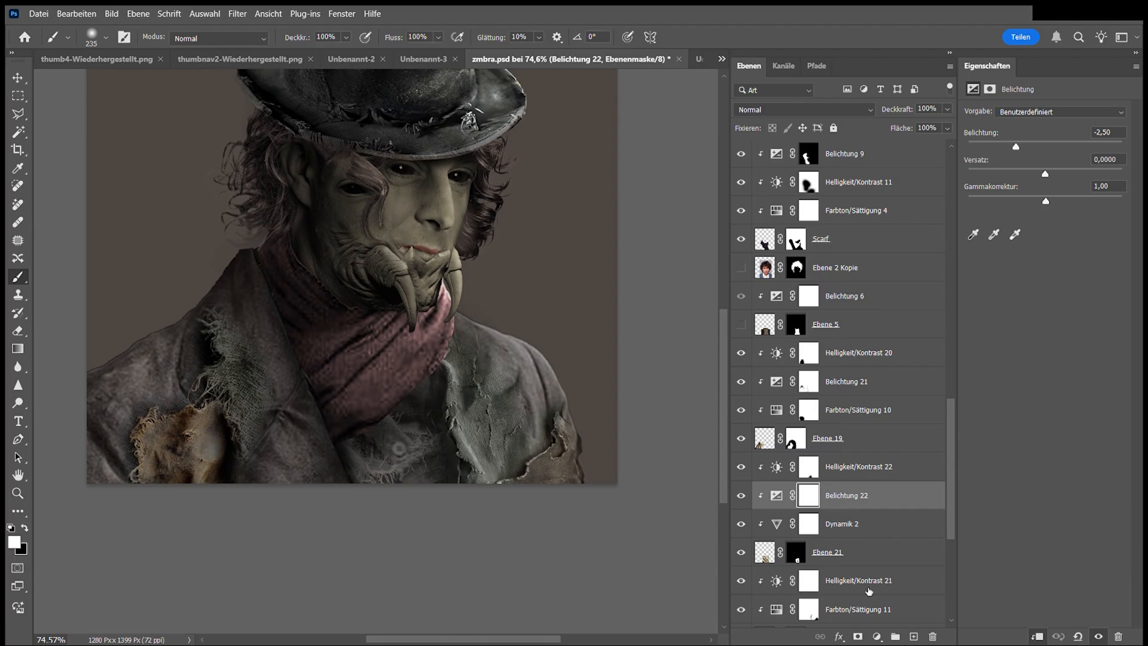
drag(382, 466, 435, 405)
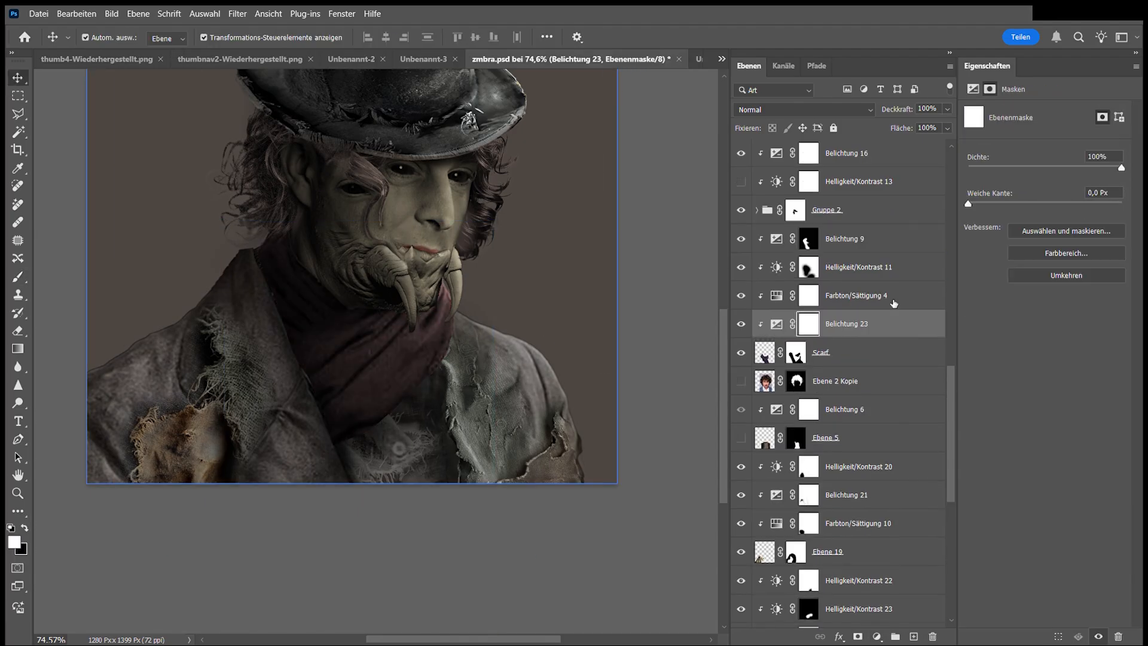
Invert the mask of Belichtung 23 and paint its darkening along the scarf's shaded areas.
key(ctrl+i)
key(b)
click(357, 286)
drag(388, 309, 422, 309)
drag(311, 430, 488, 368)
key(x)
key(x)
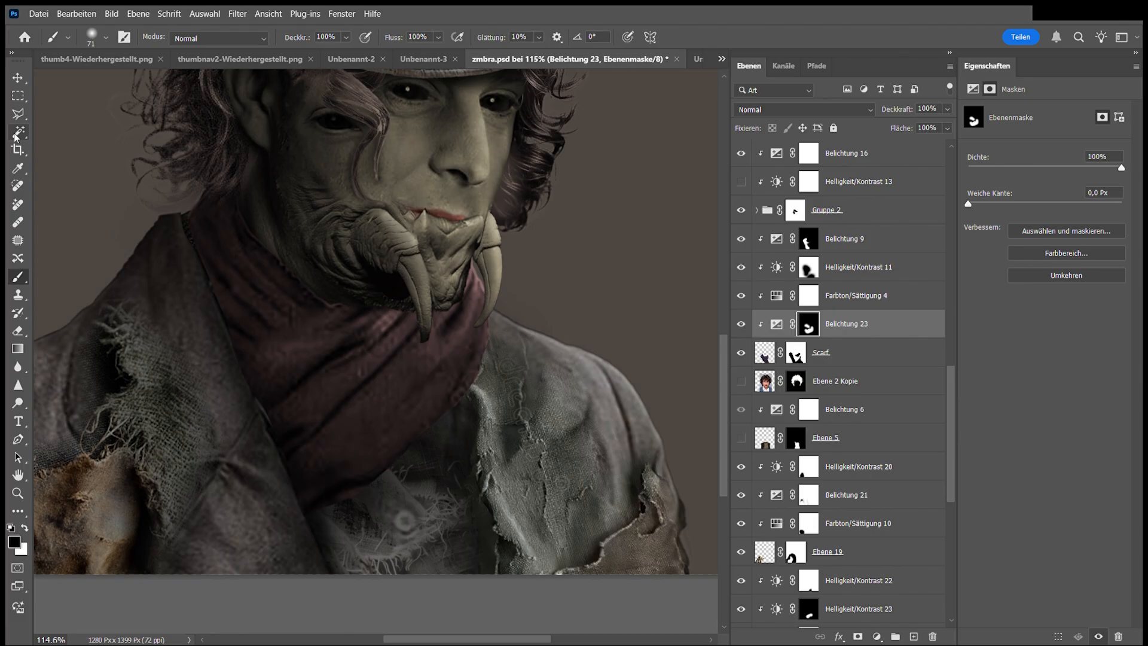
Refine Belichtung 23's mask along the scarf's folds and below the mandibles, undoing unwanted strokes.
key(l)
drag(254, 414, 339, 357)
key(b)
key(ctrl+z)
key(x)
key(ctrl+z)
key(ctrl+z)
key(ctrl+shift+z)
alt+right_click(443, 539)
drag(413, 335, 478, 287)
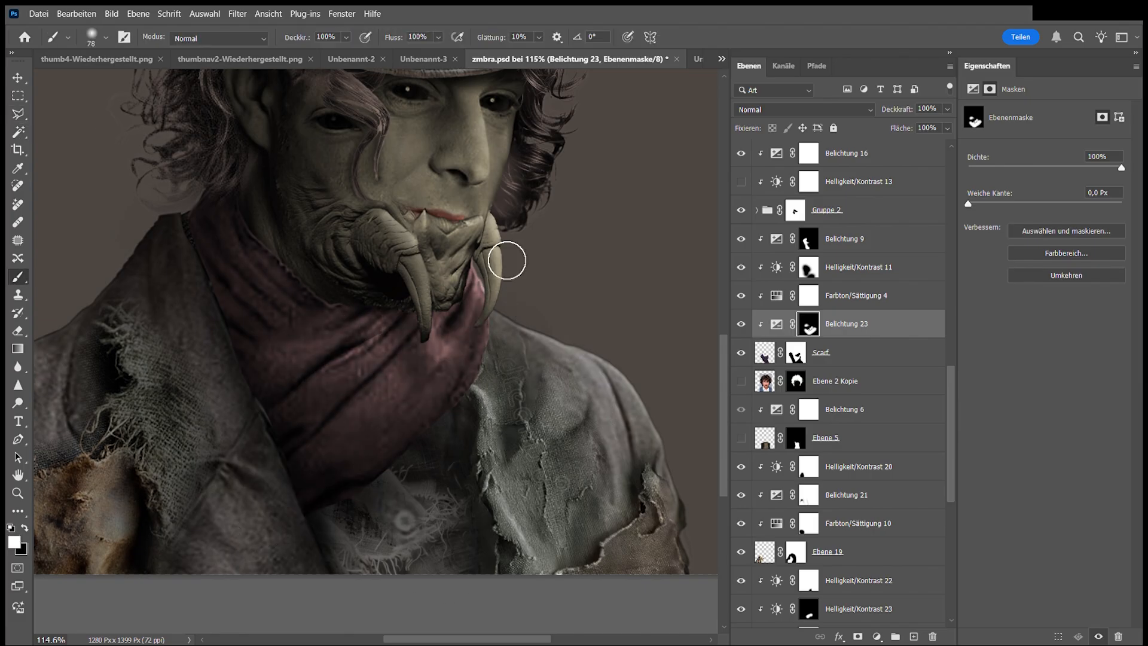
Add a clipped Brightness/Contrast adjustment to the scarf, lower its brightness and invert its mask.
click(876, 636)
click(902, 412)
drag(1045, 152, 1010, 152)
click(989, 89)
click(1054, 278)
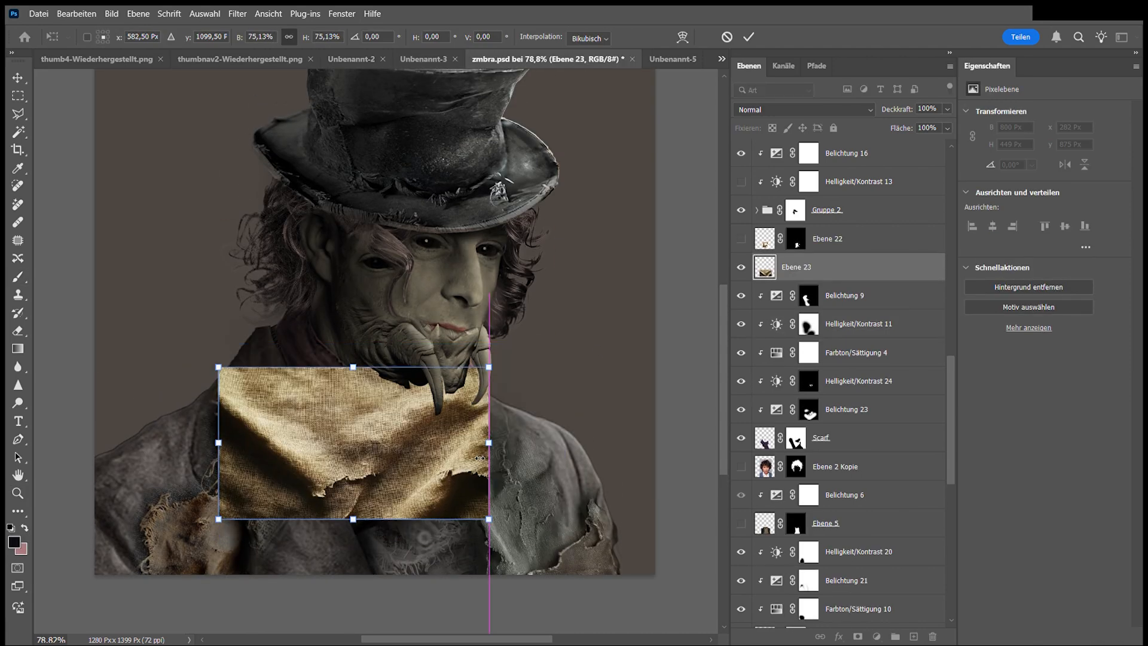
Place the burlap cloth on Ebene 23 at 75.13% over the scarf and reveal a torn patch through an inverted mask.
drag(480, 458, 475, 458)
key(Return)
click(857, 635)
click(1040, 276)
key(b)
drag(454, 400, 418, 440)
key(x)
drag(341, 412, 388, 419)
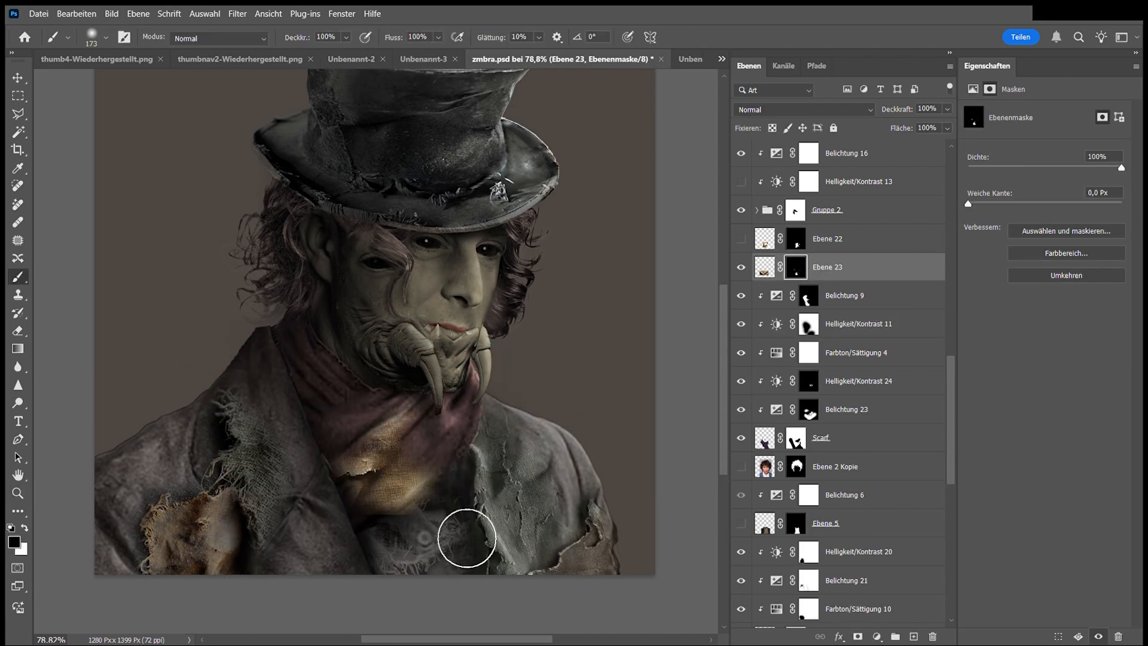
Clip Ebene 23 directly above the scarf layer and paint Helligkeit/Kontrast 11's mask over the lower scarf.
drag(871, 353, 860, 422)
shift+click(808, 296)
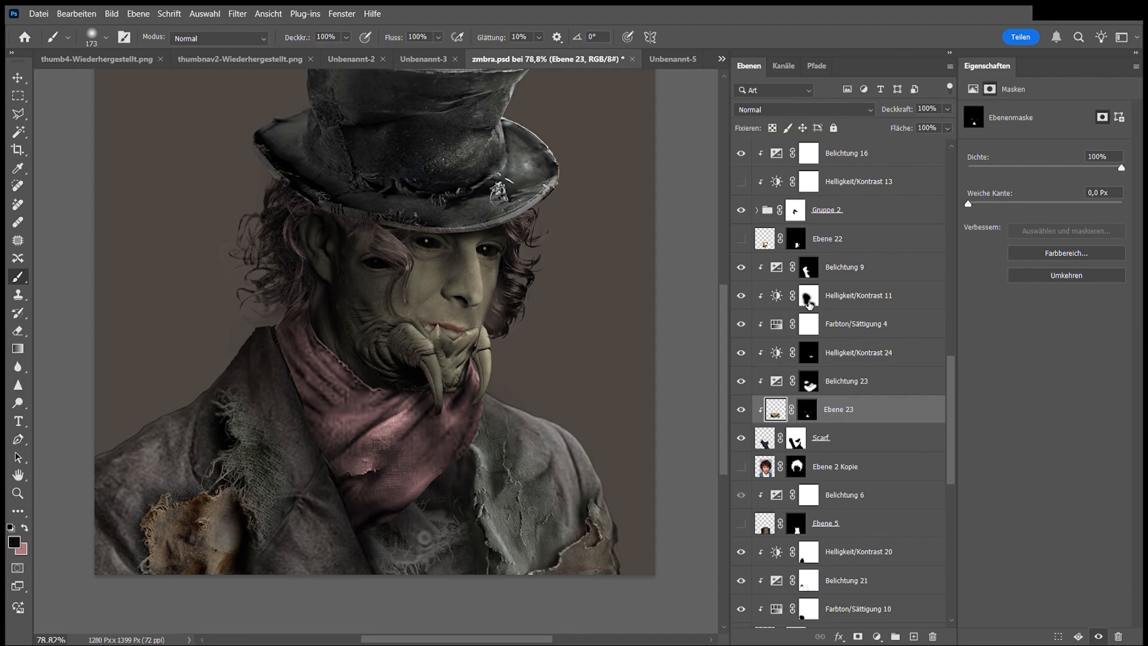
click(808, 296)
drag(382, 434, 495, 487)
drag(404, 453, 365, 505)
Select a jagged patch beside the scarf's tear, darken it with an adjustment layer and feather the mask.
key(z)
mouse_move(464, 454)
mouse_down()
mouse_move(419, 454)
mouse_move(464, 454)
mouse_up()
key(l)
click(389, 386)
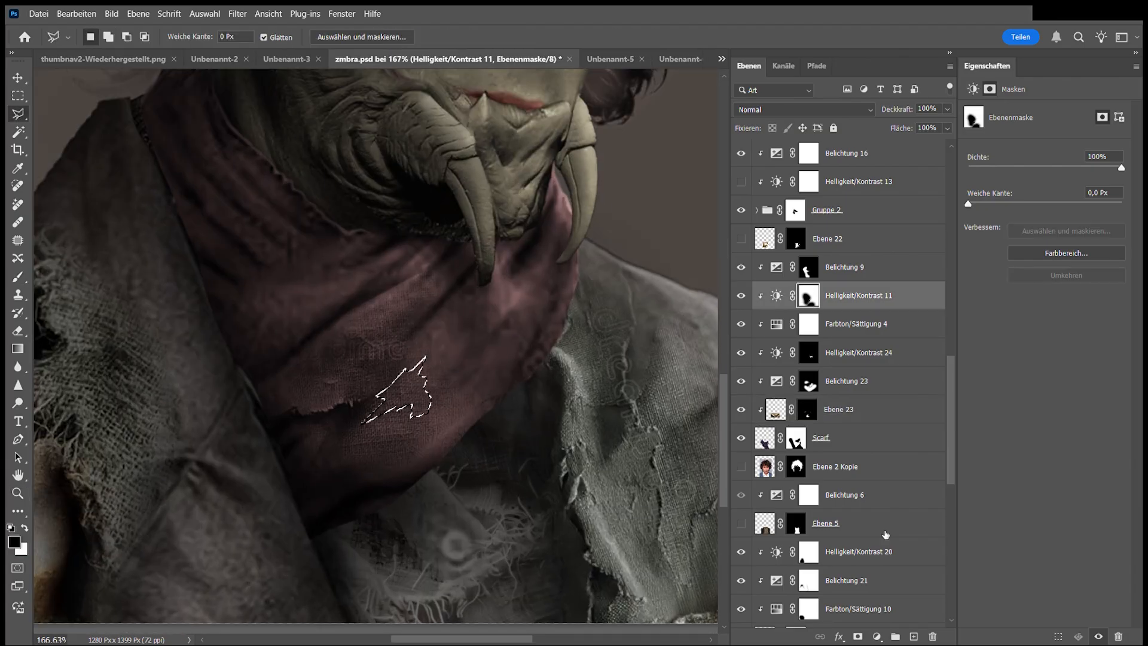
click(876, 636)
click(897, 418)
drag(1045, 152, 975, 152)
click(989, 89)
drag(968, 203, 978, 203)
key(z)
drag(495, 354, 420, 417)
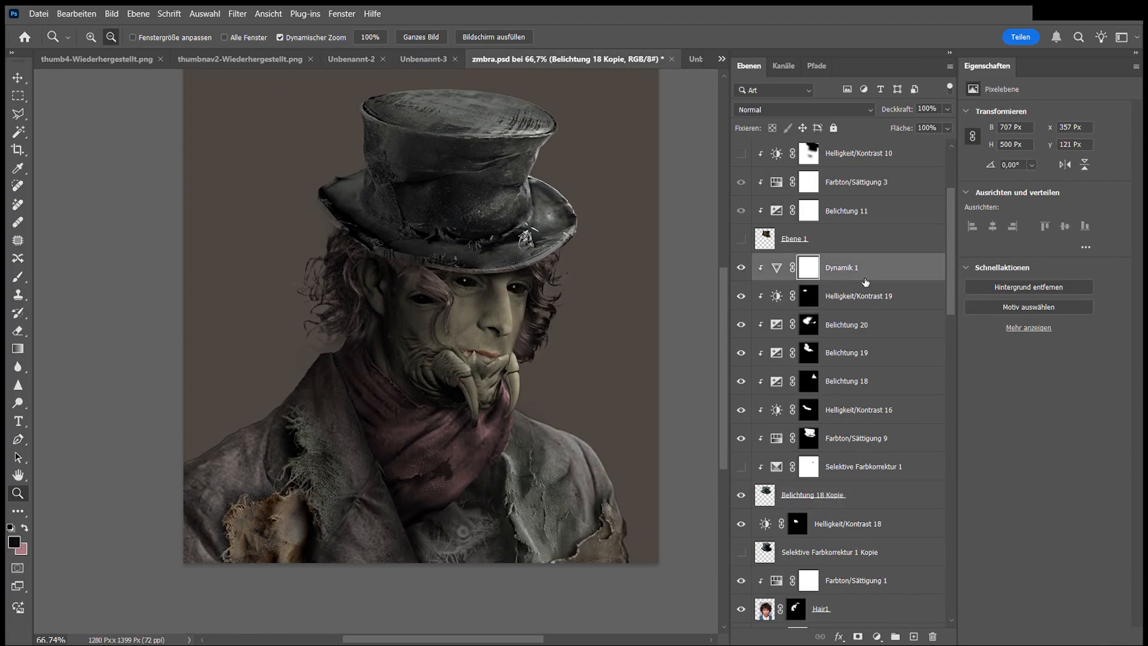
Make Belichtung 20's mask active for brush painting on the top hat.
click(861, 278)
click(808, 323)
key(b)
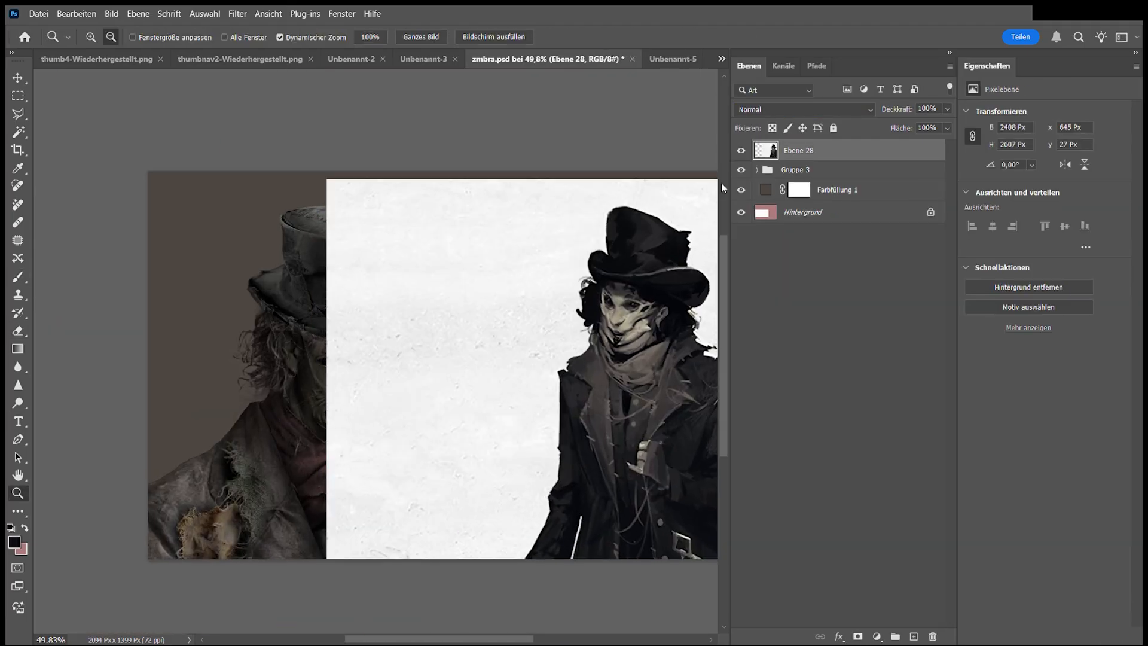
Cut out the reference figure on Ebene 28 and tone the face with a desaturated hue 46 tint through Gruppe 4's mask.
click(1053, 276)
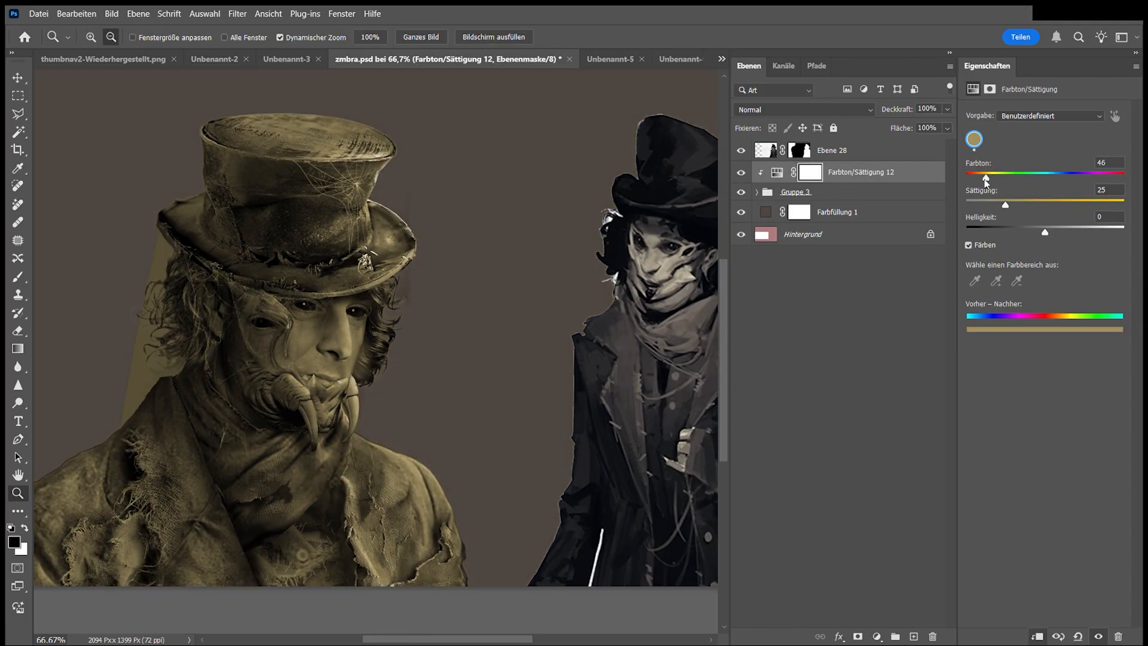
drag(1005, 205, 981, 202)
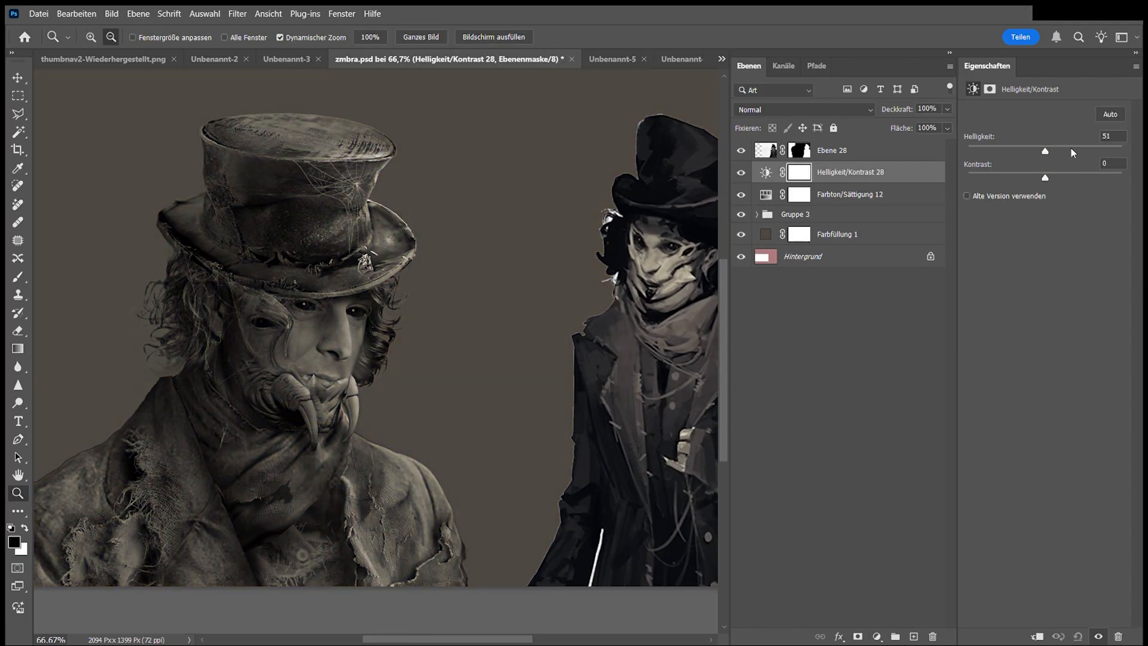
click(853, 201)
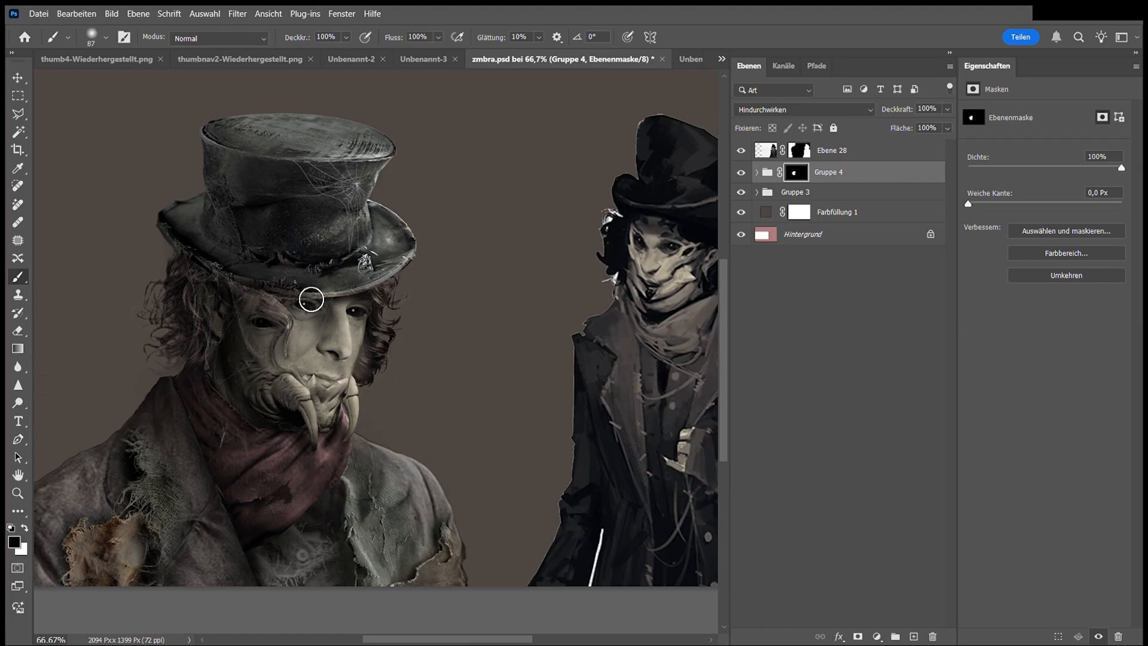
click(342, 328)
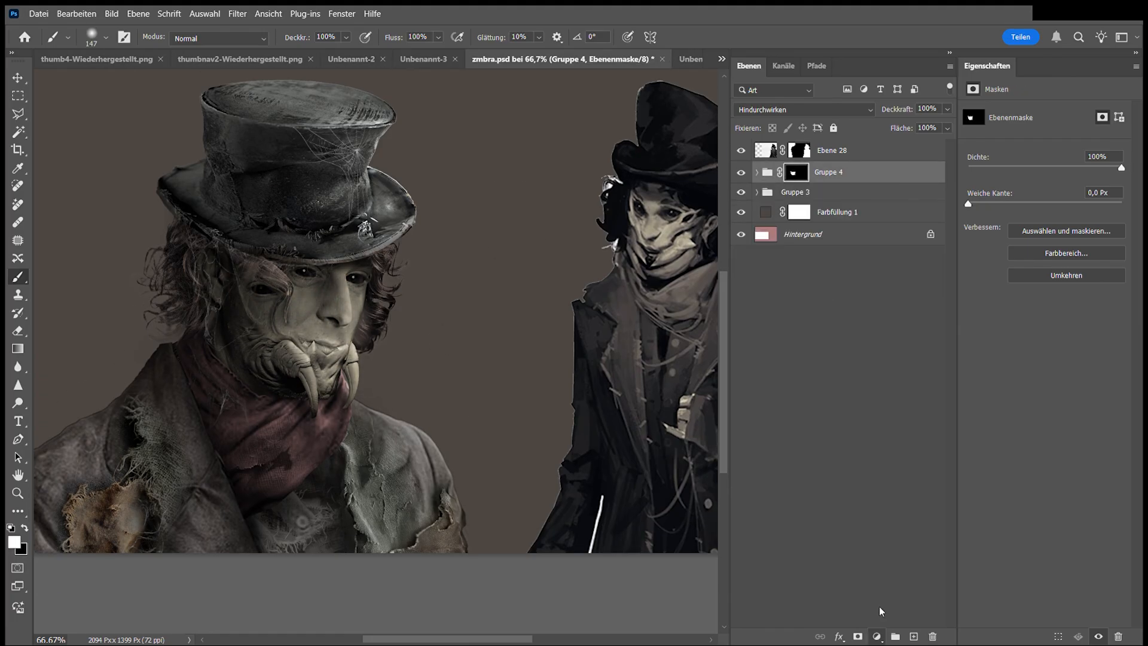
Tone the scarf with grouped Vibrance, raised Brightness/Contrast and Color Balance adjustments, painting the group's mask over the fabric.
drag(999, 127, 1003, 128)
drag(1045, 146, 1061, 151)
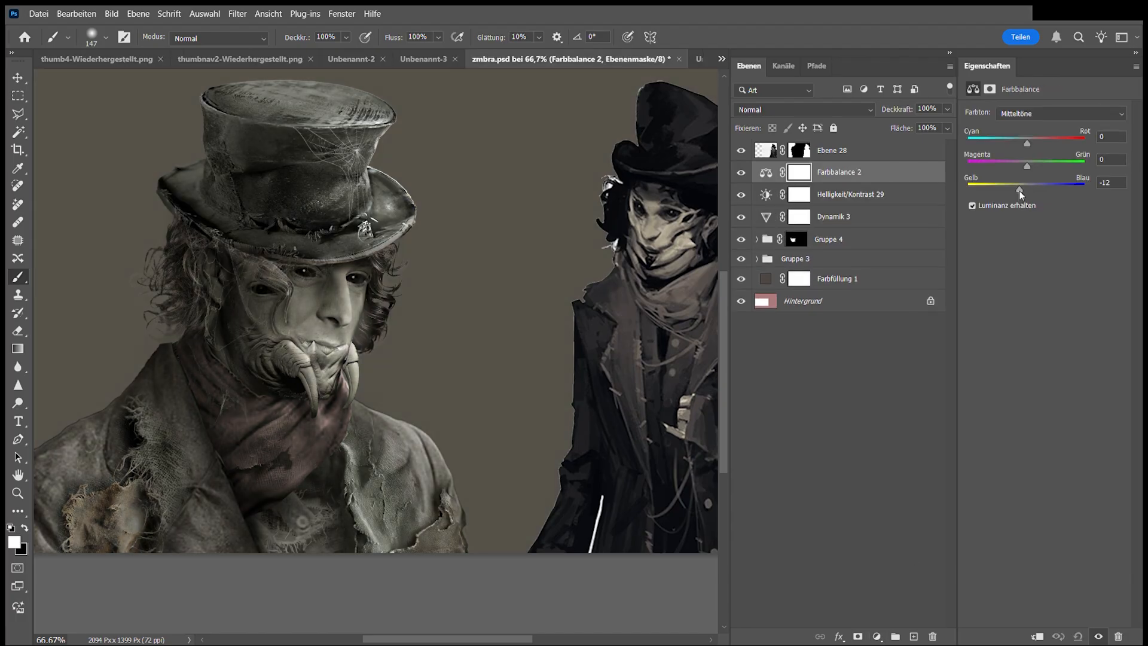
drag(239, 419, 287, 499)
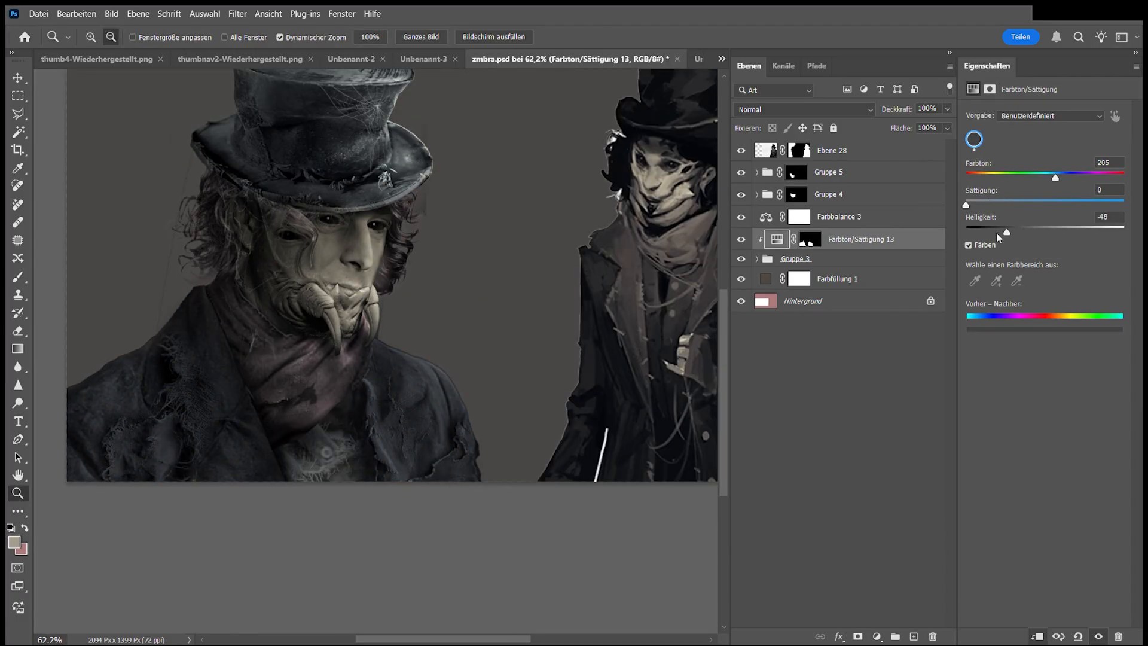
Compare the coat with and without Farbton/Sättigung 13 and leave that adjustment hidden.
click(740, 239)
click(741, 239)
click(740, 239)
Clip a Vibrance adjustment to Gruppe 3, strongly lower its vibrance and invert its mask for painting.
click(830, 259)
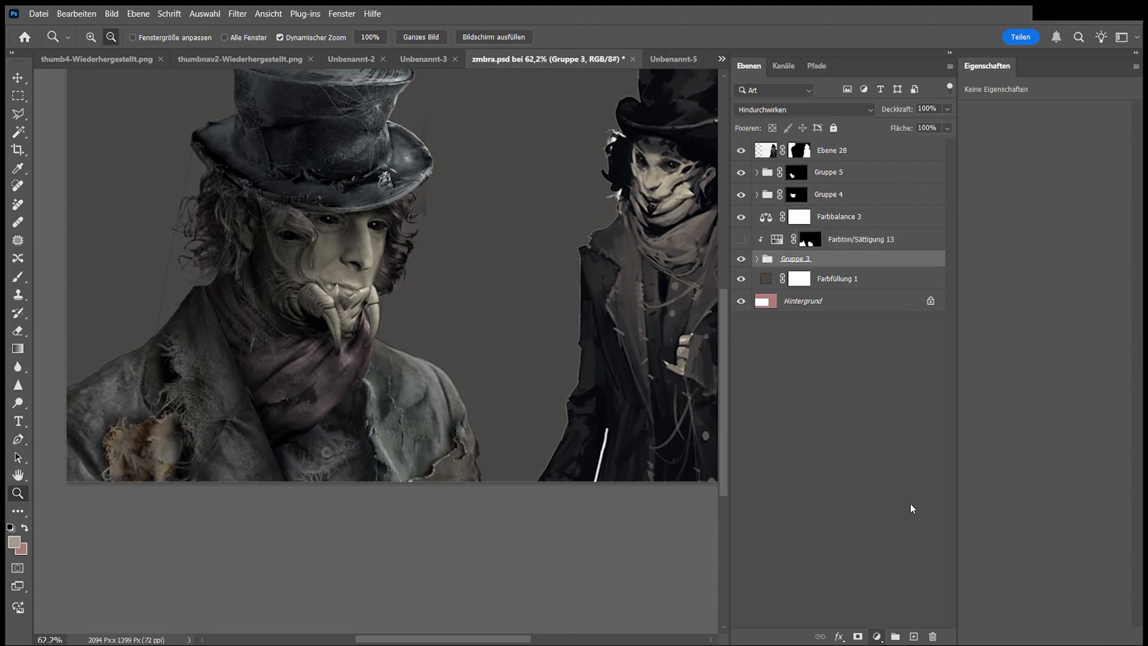
click(876, 636)
drag(1043, 126, 978, 127)
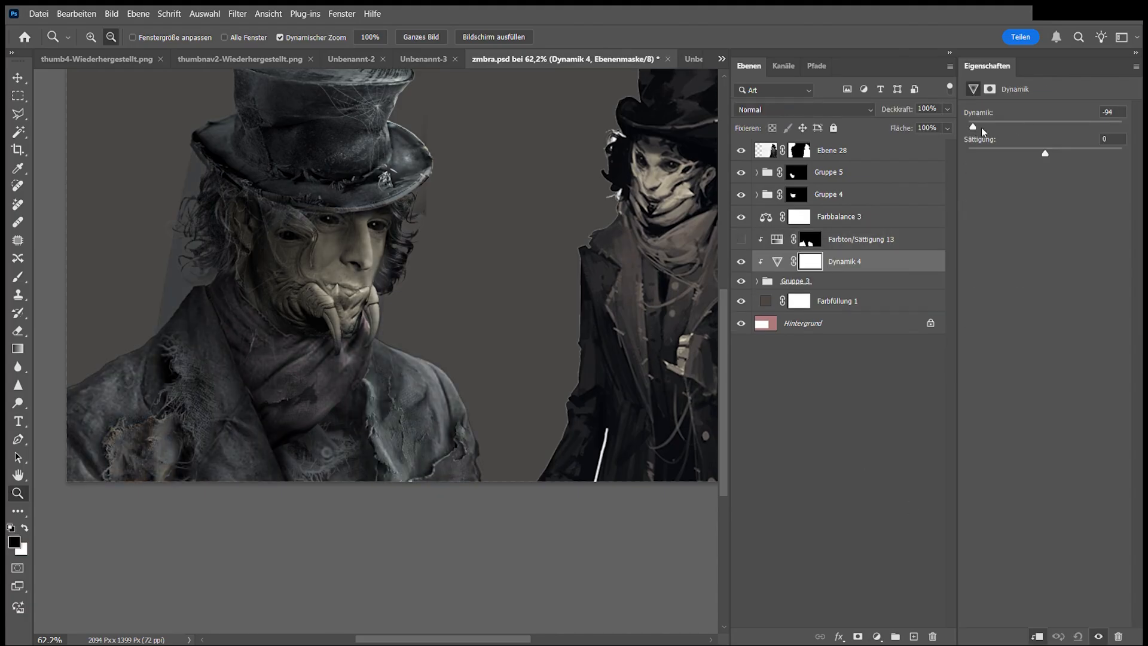
key(ctrl+i)
key(b)
key(x)
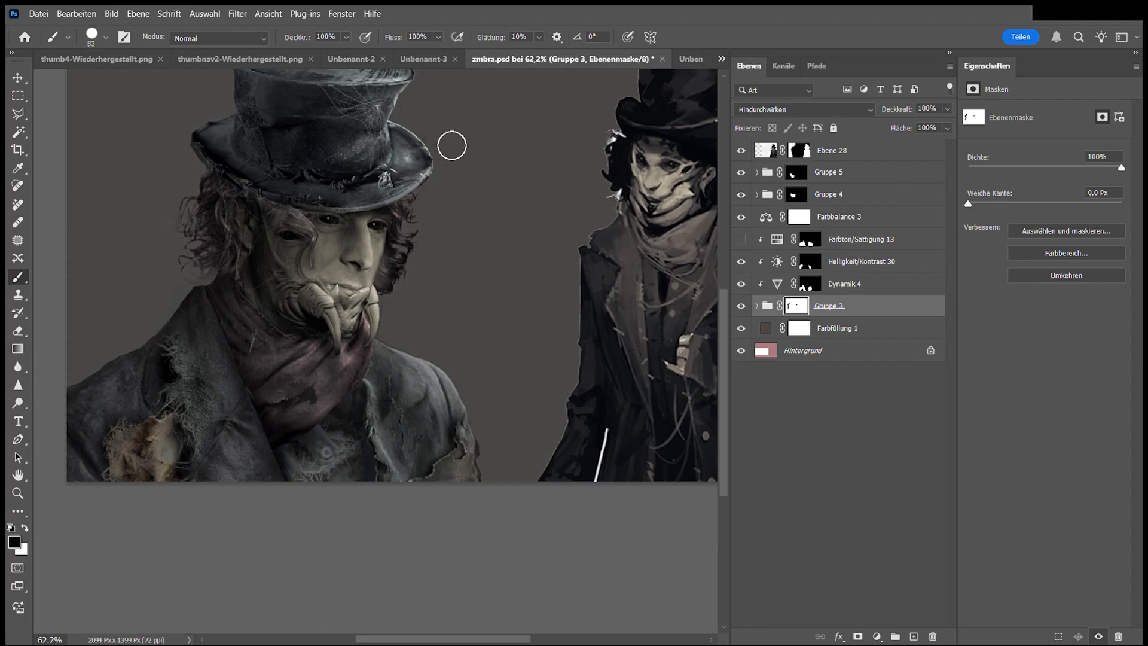
Make Dynamik 4's mask active for refining the coat's muted areas.
scroll(452, 145, up, 2)
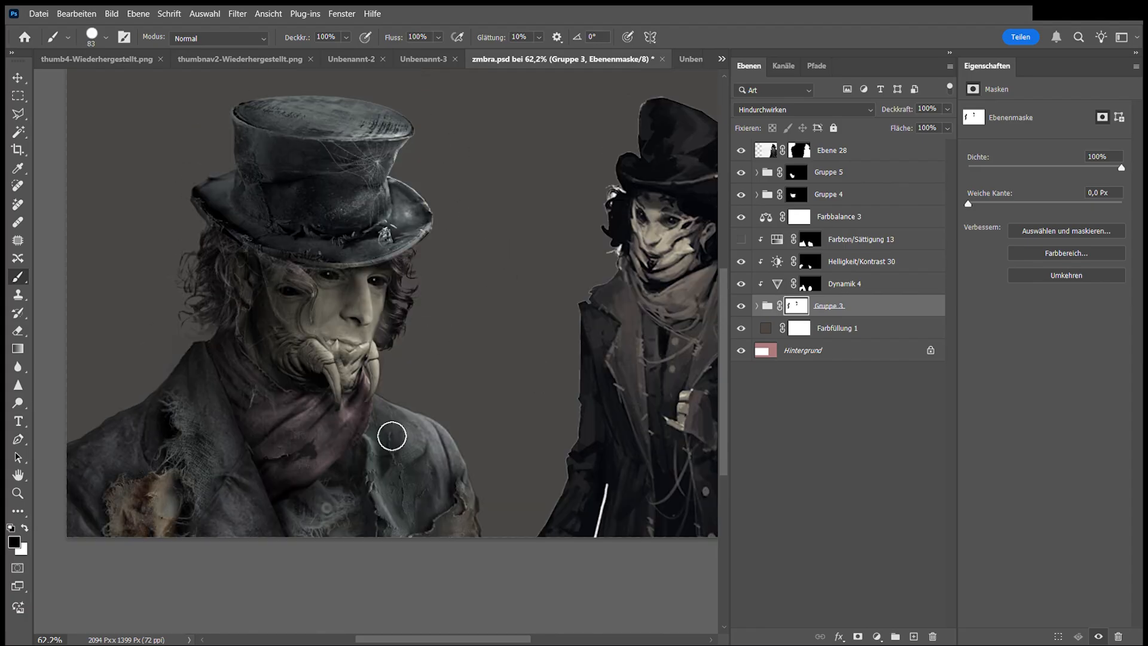
key(z)
drag(392, 436, 380, 436)
click(810, 284)
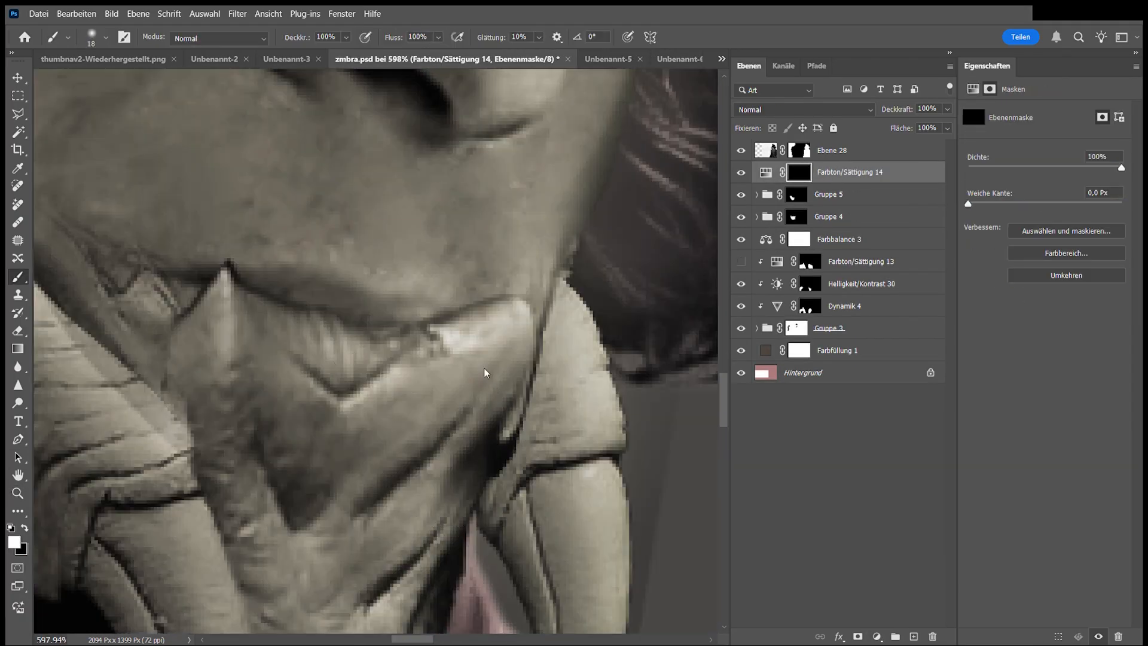
Paint Farbton/Sättigung 14's mask over the lips between the mandibles.
mouse_move(482, 371)
mouse_down()
mouse_move(346, 347)
mouse_move(267, 281)
mouse_up()
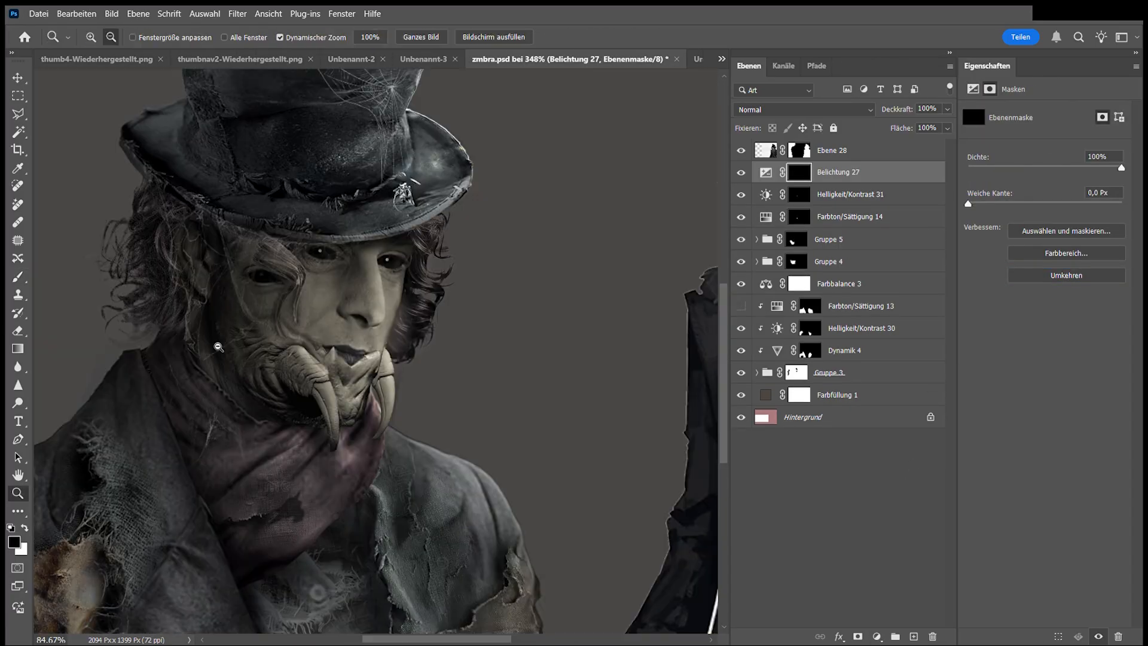
drag(218, 347, 209, 357)
mouse_move(308, 330)
mouse_down()
mouse_move(377, 335)
mouse_move(280, 398)
mouse_move(436, 266)
mouse_move(487, 302)
mouse_move(418, 287)
mouse_up()
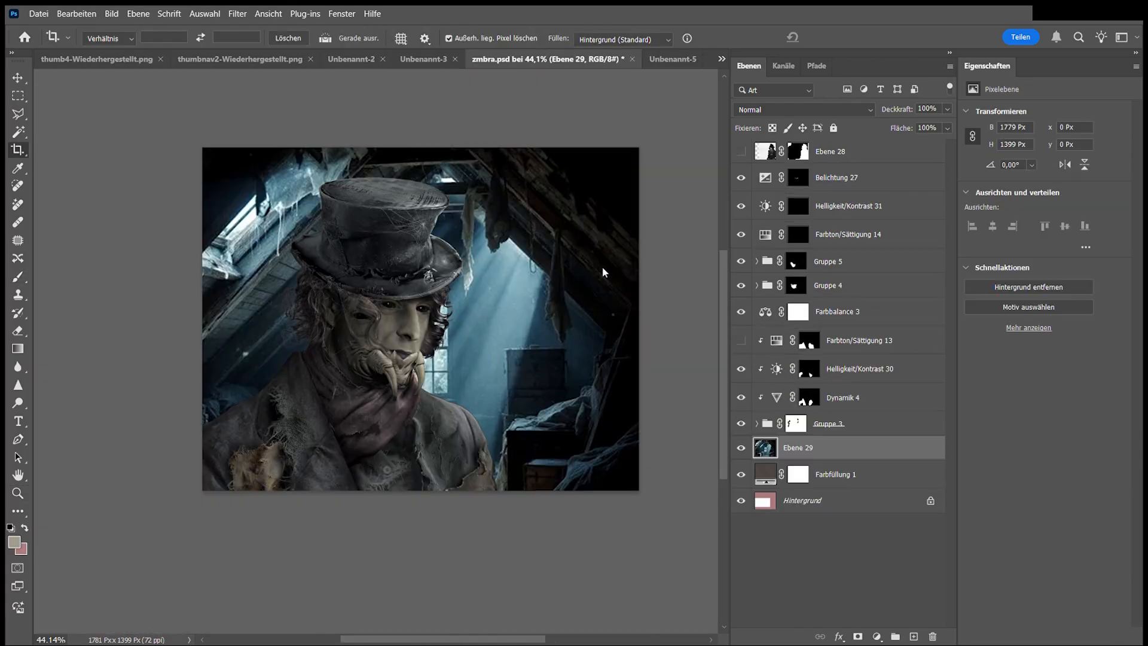
Hide the blue attic, place the workshop attic on Ebene 30 at 316.80% and adjust its clipped Exposure layer.
click(740, 447)
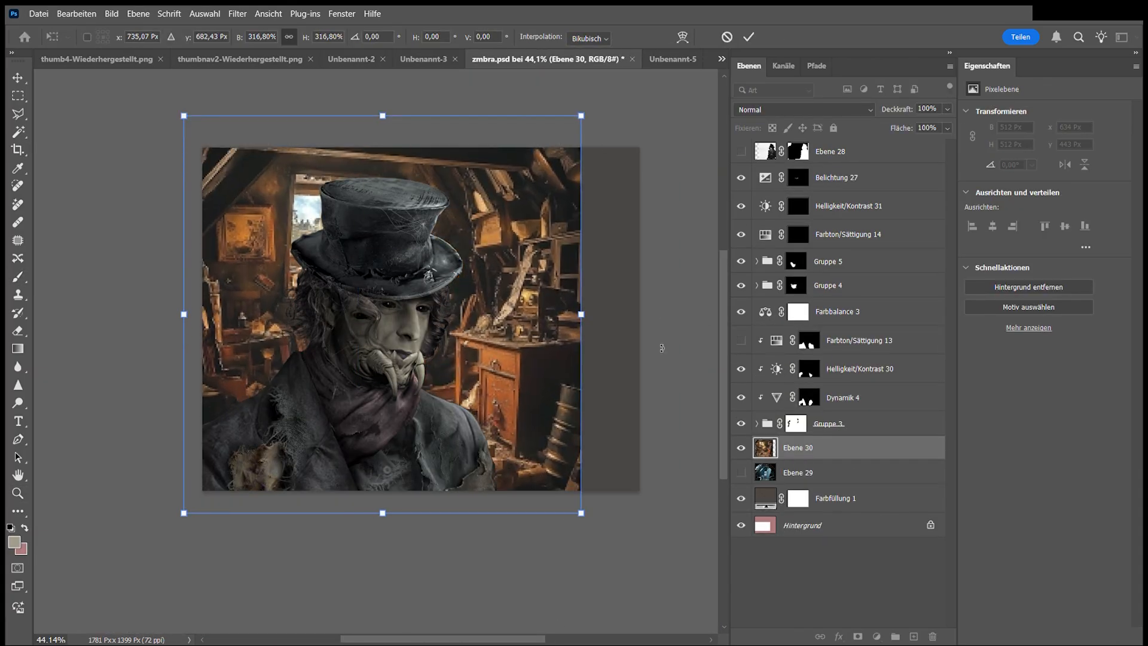
key(Return)
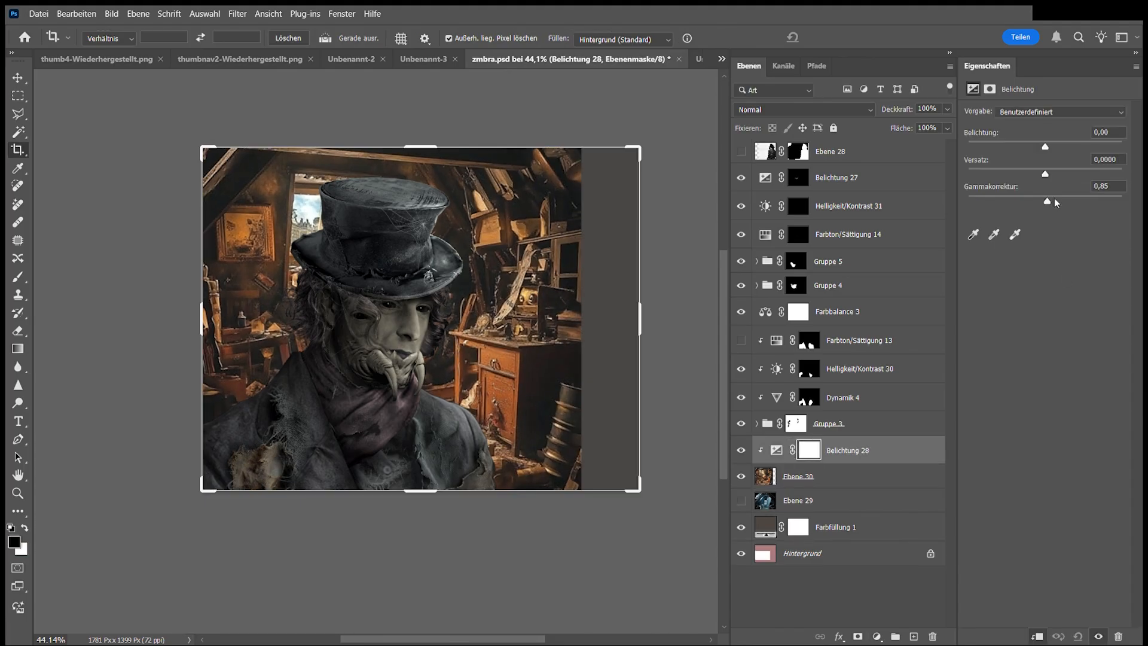
drag(1045, 173, 1044, 173)
Add a mask to Ebene 30 and blend the workshop's right side into the blue attic with a large soft brush.
click(798, 476)
click(858, 636)
key(b)
drag(502, 292, 613, 314)
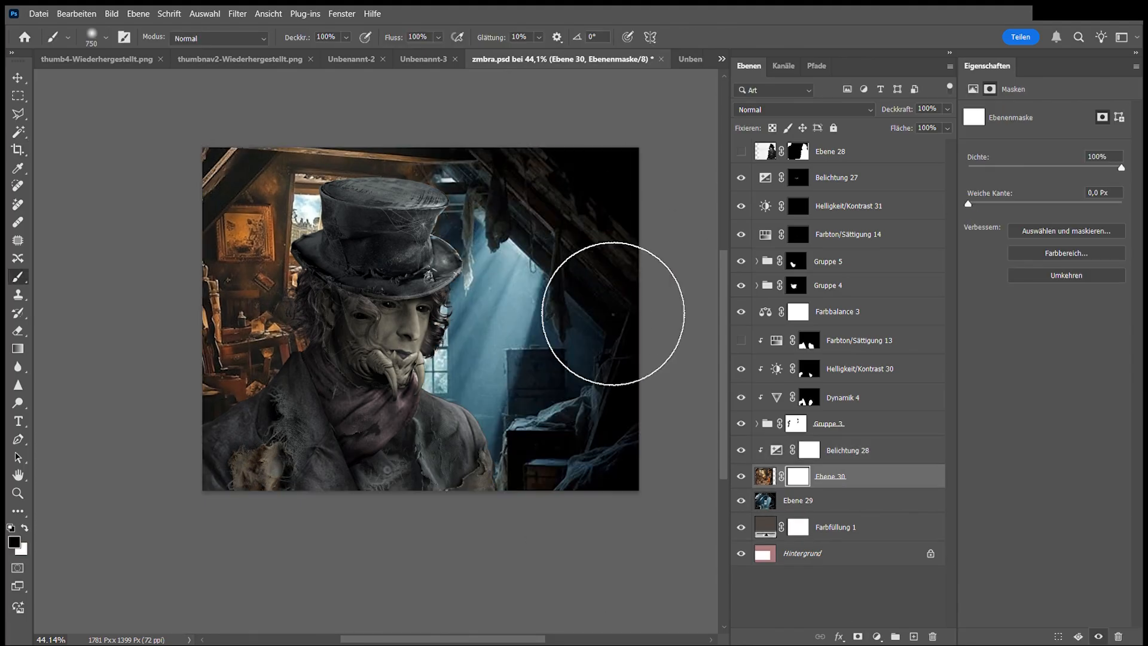
drag(514, 199, 440, 438)
key(x)
drag(313, 290, 362, 184)
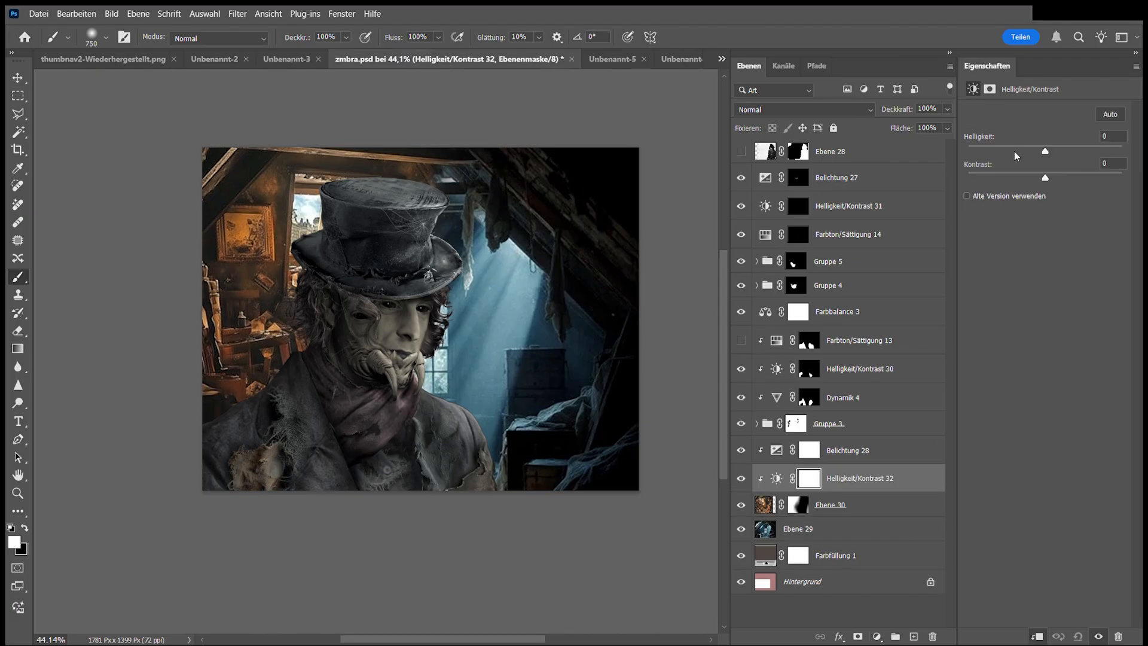
Lower the workshop's brightness and colorize it blue with Farbton/Sättigung 15, changing that adjustment's blend mode.
drag(1013, 152, 1035, 144)
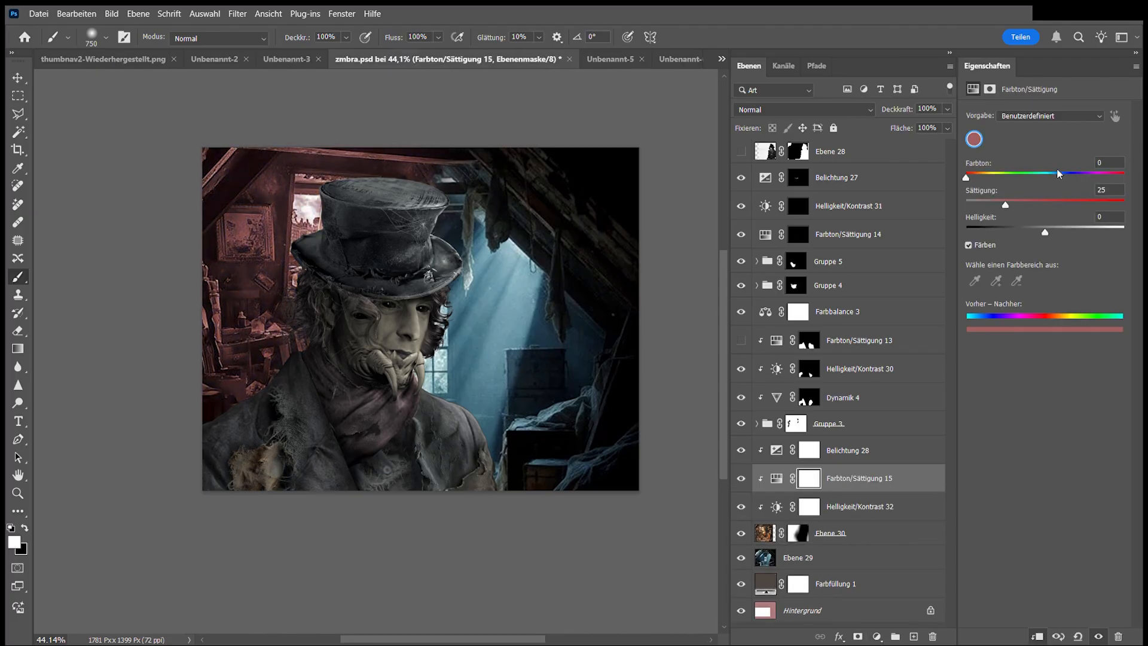
click(1047, 173)
click(803, 110)
click(768, 487)
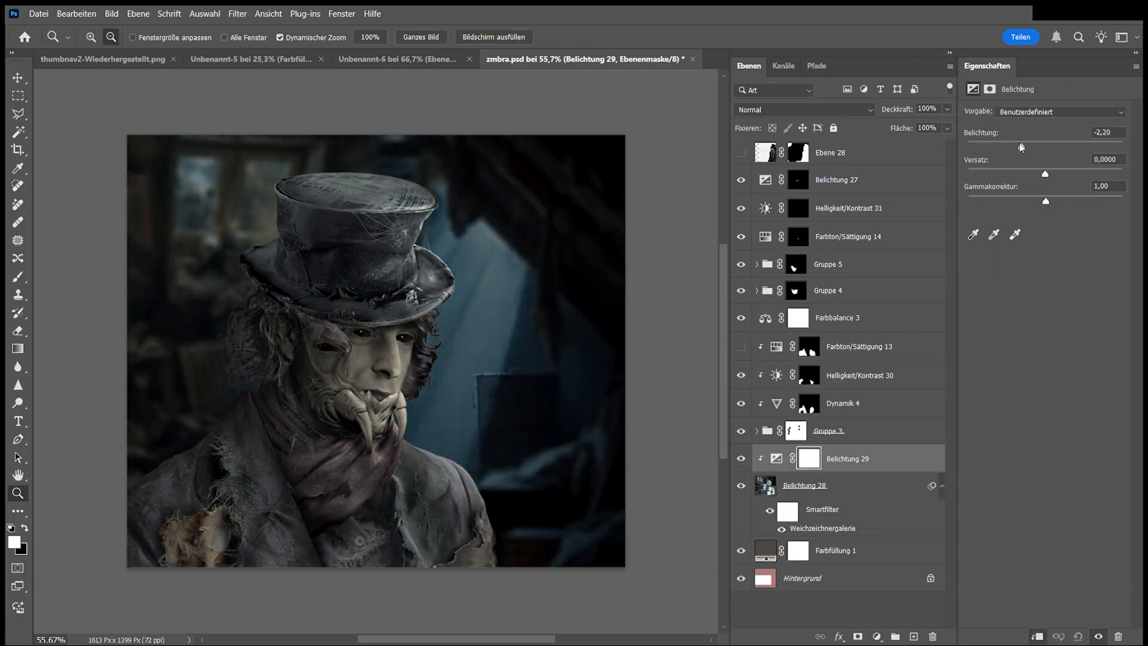
Paint Belichtung 29's mask with a large brush to bring back the light to the right of the figure.
click(810, 451)
key(b)
alt+right_click(431, 320)
key(x)
click(526, 340)
key(x)
Reset Belichtung 29's offset to 0 and tint the background with Color Balance midtones toward cyan and blue +29.
click(776, 457)
mouse_move(1045, 174)
mouse_down()
mouse_move(1018, 146)
mouse_move(1044, 146)
mouse_up()
double_click(1107, 160)
text(0)
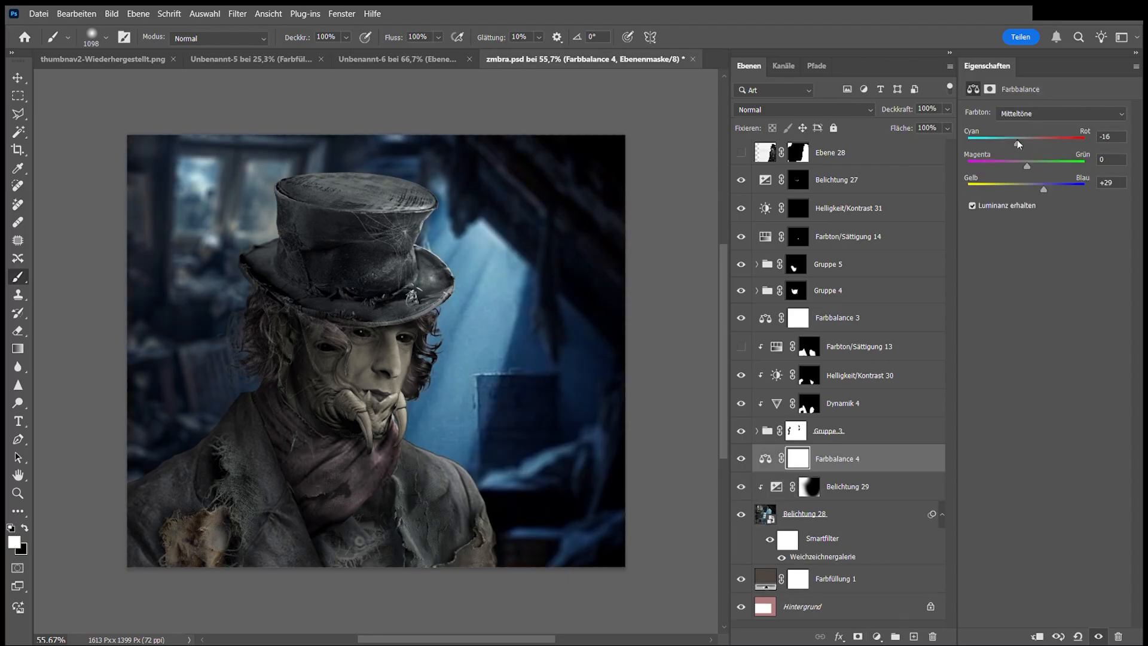
drag(1027, 143, 1014, 143)
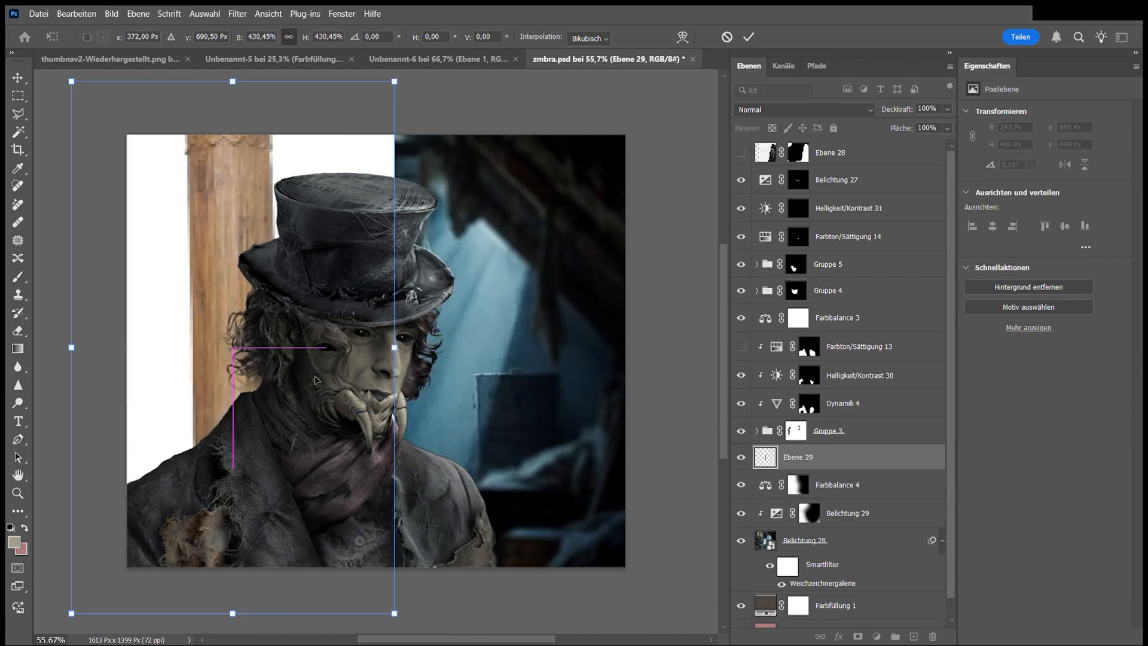
Scale down the wooden column on Ebene 29 and mask out its white surroundings.
drag(397, 614, 306, 535)
key(Return)
click(251, 197)
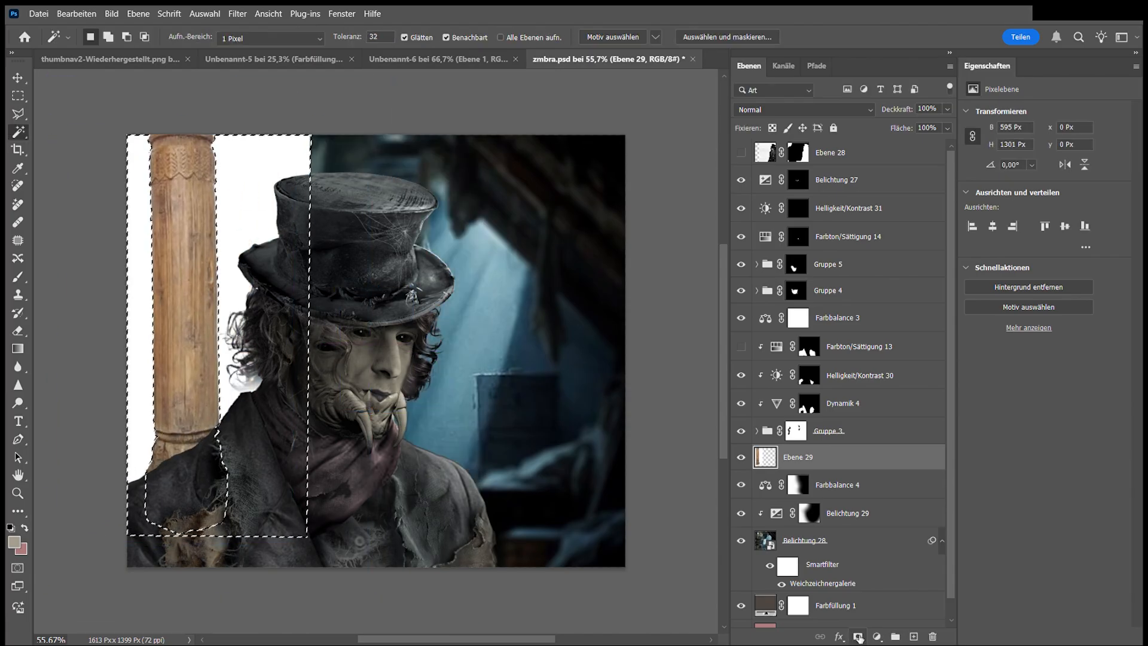
click(857, 636)
click(1028, 278)
Apply the column's layer mask and extend the column upward beyond the canvas edge.
click(822, 475)
click(87, 14)
click(151, 305)
drag(185, 131, 189, 88)
key(Return)
Clip an Exposure adjustment to the column and darken the wood with it.
click(875, 636)
click(917, 481)
click(1036, 636)
mouse_move(1045, 145)
mouse_down()
mouse_move(1010, 137)
mouse_move(1092, 151)
mouse_up()
Clip a Brightness/Contrast adjustment to the column, invert its mask and paint it beside the figure.
click(876, 636)
click(917, 444)
click(1036, 636)
click(990, 89)
click(1070, 274)
key(b)
drag(365, 323, 352, 200)
Clip a second, lowered Exposure adjustment to the column, invert its mask and paint shade along the left side.
click(876, 635)
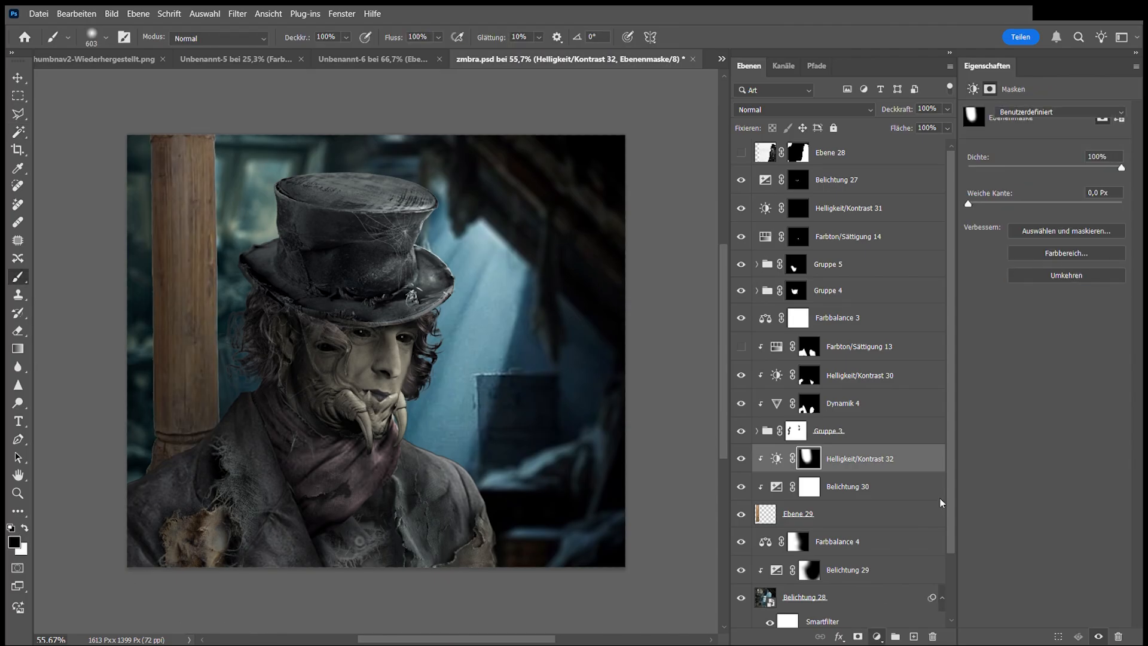
click(916, 481)
click(1037, 636)
drag(1045, 145, 1022, 145)
key(ctrl+i)
drag(135, 161, 128, 494)
Move Farbbalance 4 above the column's adjustments, directly below Gruppe 3.
click(855, 486)
scroll(854, 525, down, 2)
drag(855, 525, 854, 395)
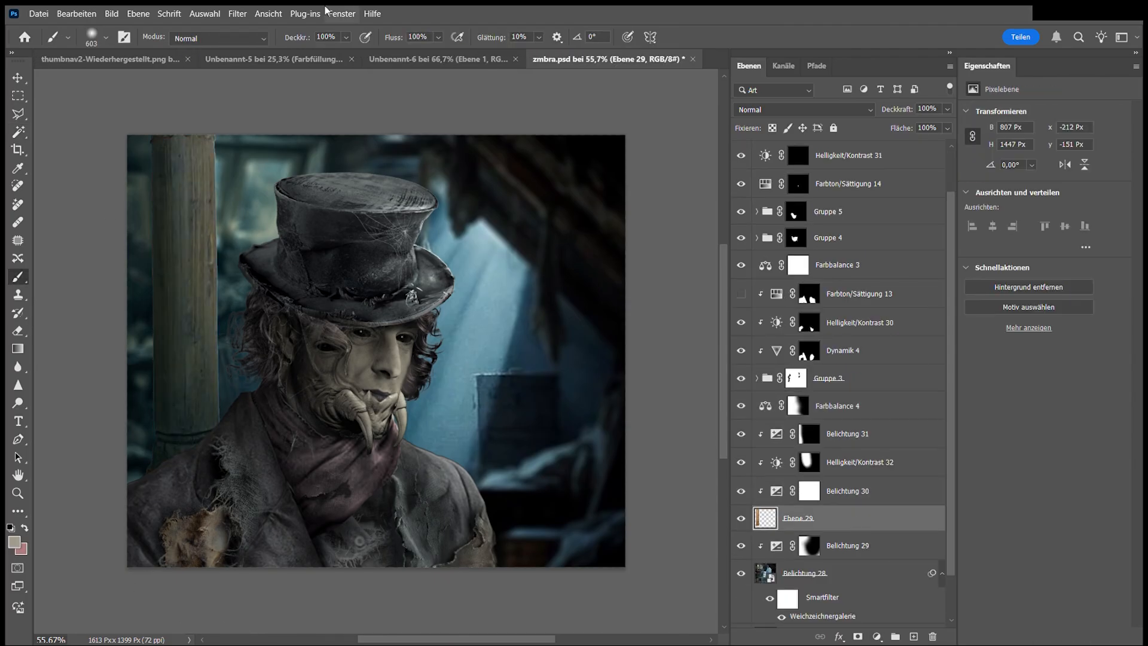
Add an Exposure adjustment above Belichtung 29 and set its exposure to -1.96.
scroll(375, 350, down, 2)
click(855, 545)
click(876, 635)
click(917, 481)
drag(1045, 146, 1022, 145)
scroll(584, 392, up, 3)
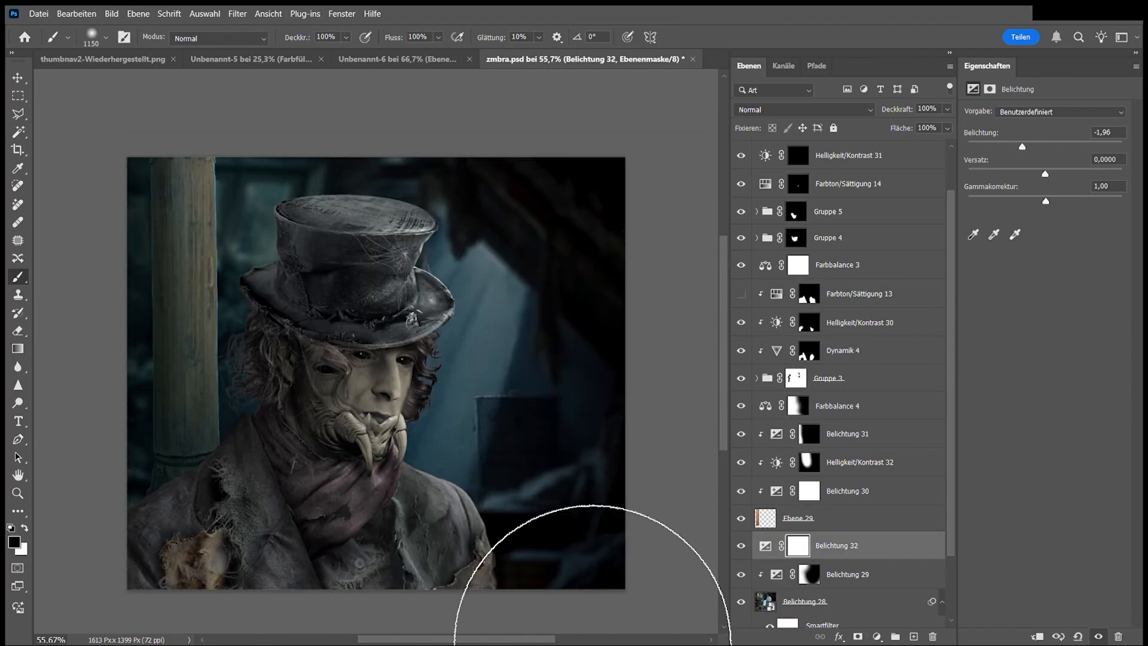
Invert Belichtung 32's mask and paint its darkening behind the figure and along the background's right edge.
key(ctrl+i)
drag(197, 227, 287, 412)
drag(646, 382, 643, 251)
scroll(828, 461, down, 3)
scroll(827, 461, up, 3)
Select Helligkeit/Kontrast 32's mask, swap the painting colours and reduce the brush size.
click(808, 461)
key(x)
key(bracketleft)
key(bracketleft)
key(bracketleft)
key(bracketleft)
key(bracketleft)
Lasso the upper hat brim beside the crown, darken it with an Exposure adjustment clipped to Gruppe 3 and feather the mask.
key(z)
drag(472, 286, 526, 286)
scroll(358, 221, down, 1)
key(l)
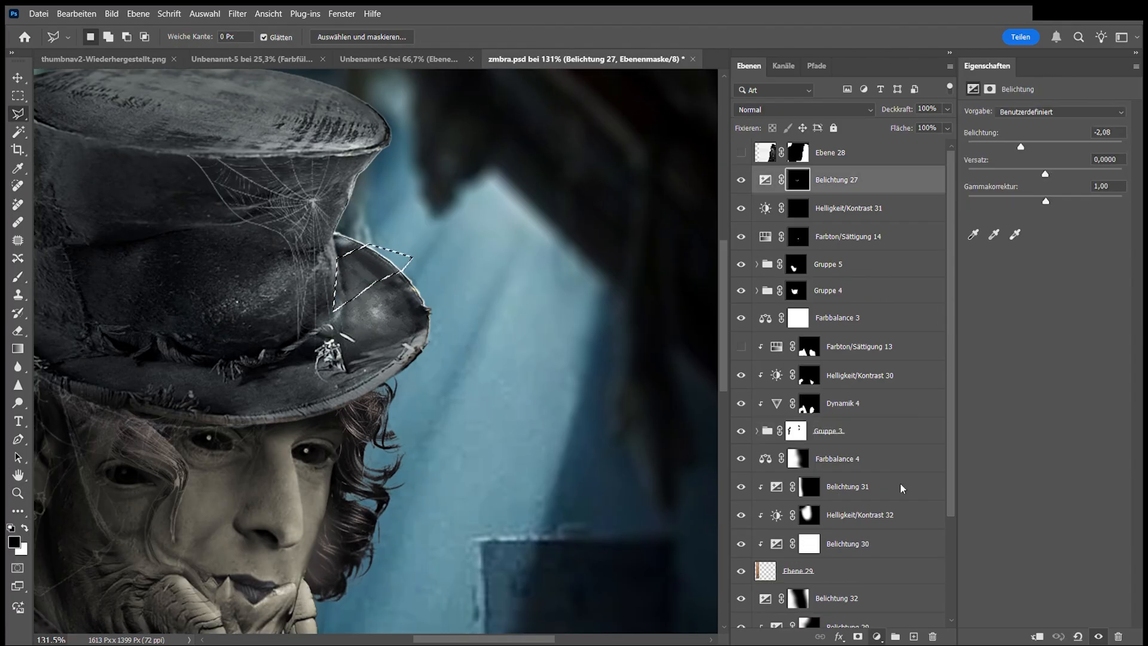
drag(1023, 146, 1022, 146)
drag(887, 375, 887, 369)
click(811, 348)
drag(970, 204, 1003, 203)
Compare the column's shading with Belichtung 31's mask disabled and enabled.
key(z)
drag(466, 232, 419, 232)
scroll(843, 479, down, 3)
scroll(843, 480, down, 1)
click(790, 518)
click(791, 445)
shift+click(808, 382)
shift+click(809, 382)
Clip a Brightness/Contrast adjustment above Belichtung 31, invert its mask and paint it over the lower column.
click(891, 360)
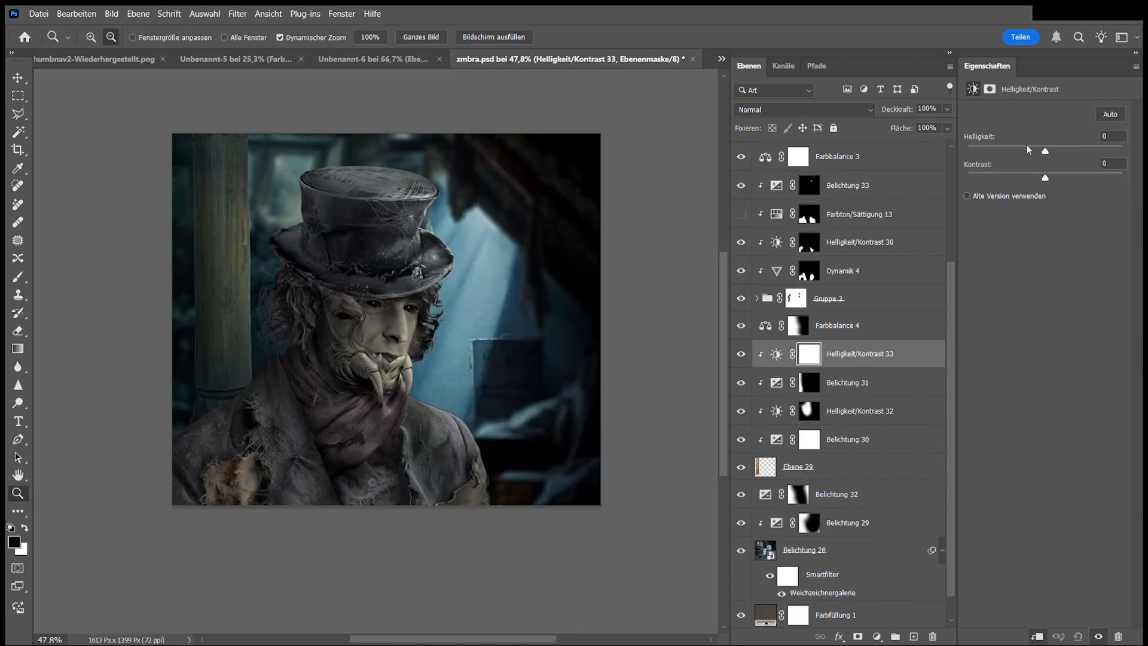
click(1036, 637)
click(808, 354)
click(1020, 276)
key(b)
key(x)
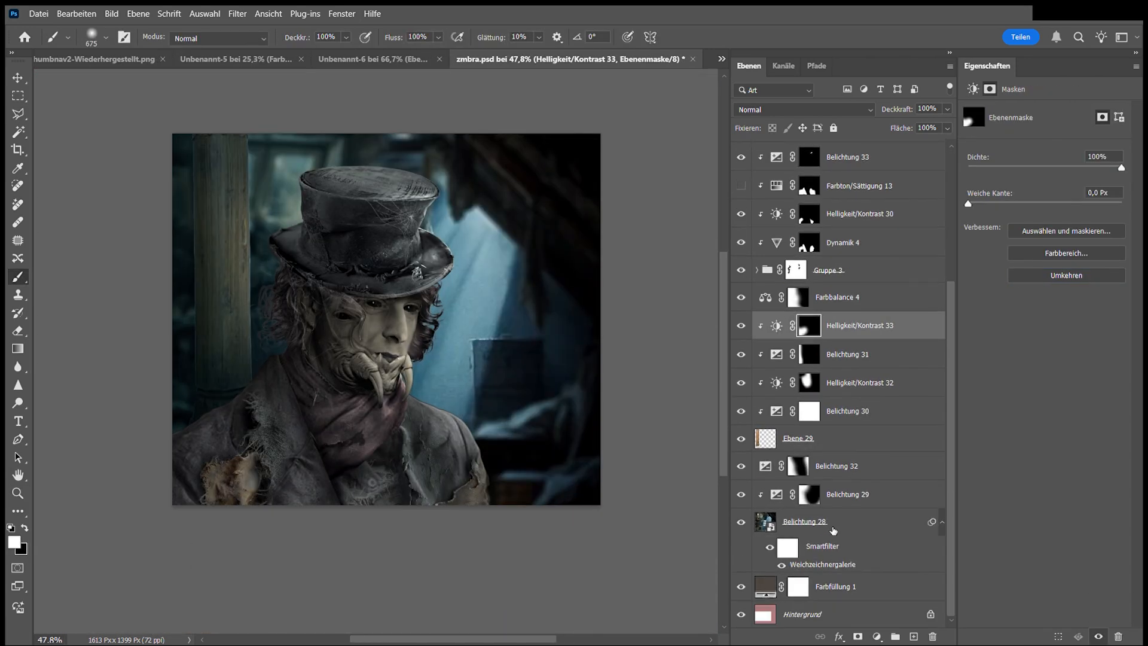
Add an Exposure adjustment clipped to the figure above Belichtung 33 and set its exposure to +1.30.
click(854, 346)
click(877, 636)
click(923, 478)
drag(1045, 147, 1061, 147)
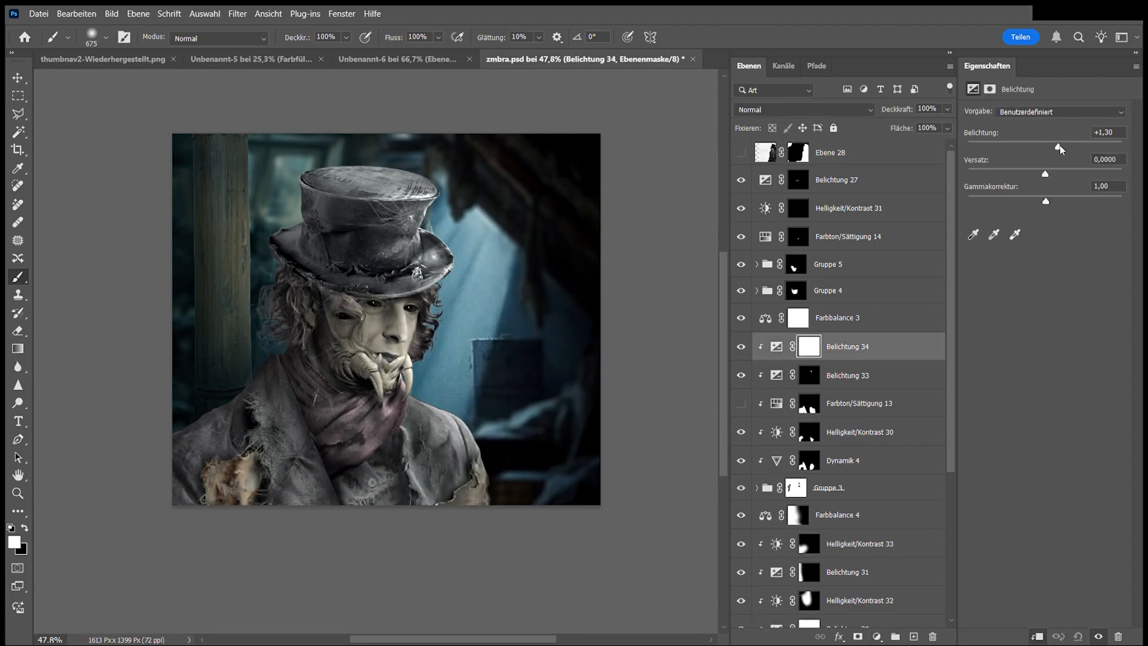
Invert Belichtung 34's mask and paint rim light along the right edges of the coat, mandible and hair.
click(809, 346)
key(ctrl+i)
drag(413, 398, 466, 399)
drag(522, 443, 465, 394)
drag(459, 338, 474, 339)
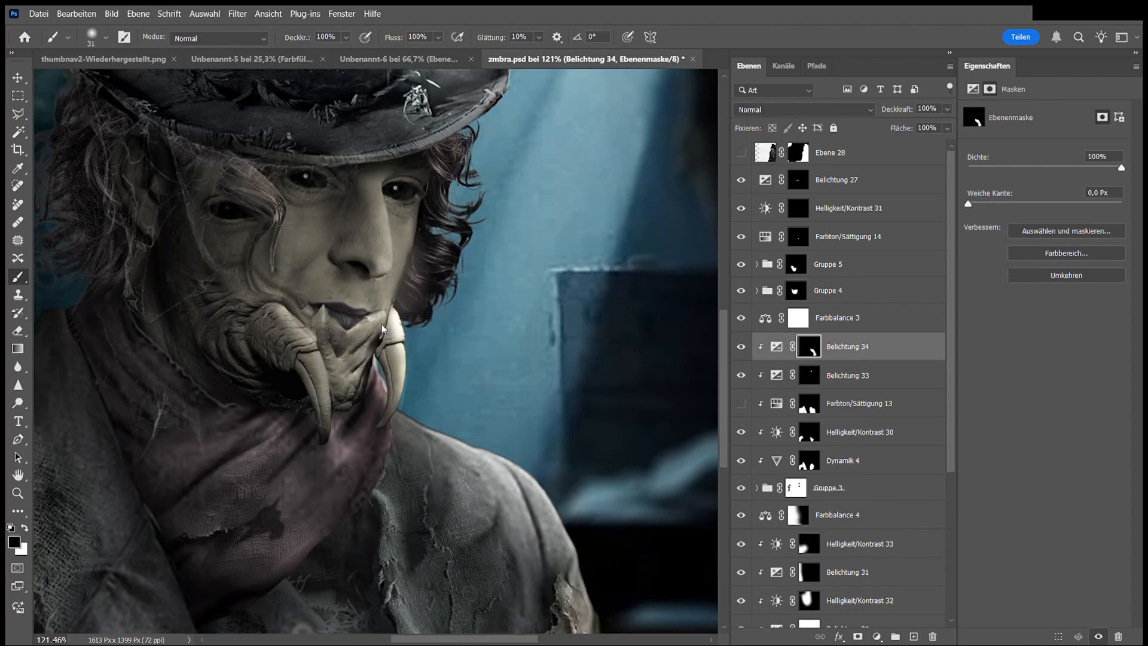
drag(469, 233, 479, 441)
drag(525, 299, 535, 321)
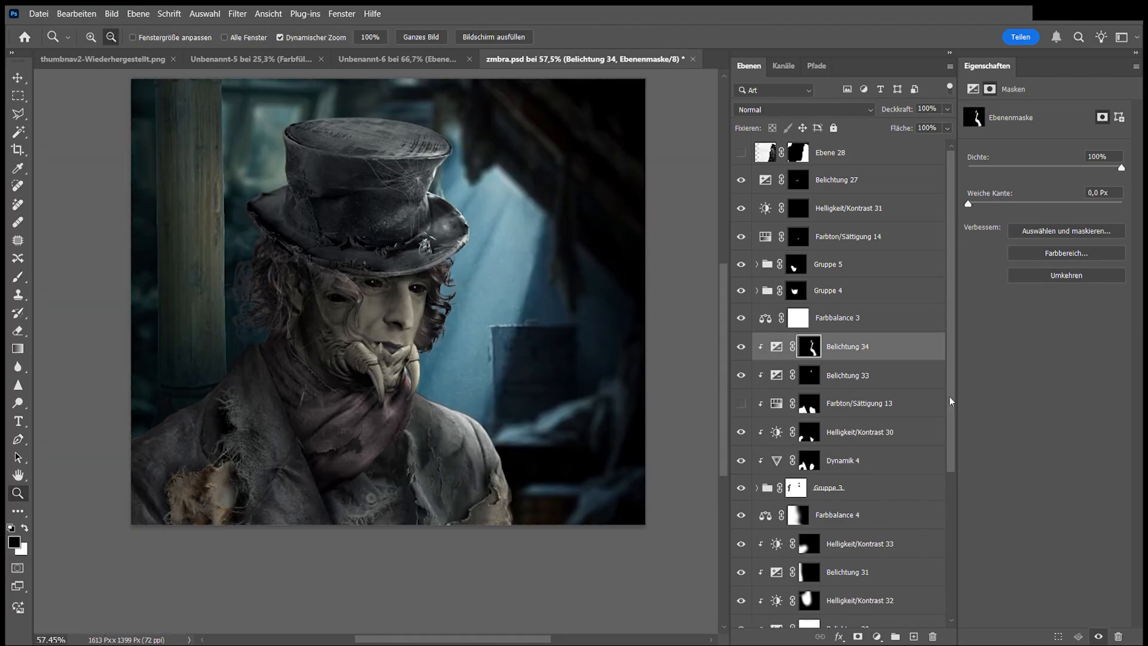
Add a light blue solid color fill above Ebene 28 and blend it as Linear abw. (Add.) at 51% opacity.
click(837, 464)
scroll(848, 410, up, 1)
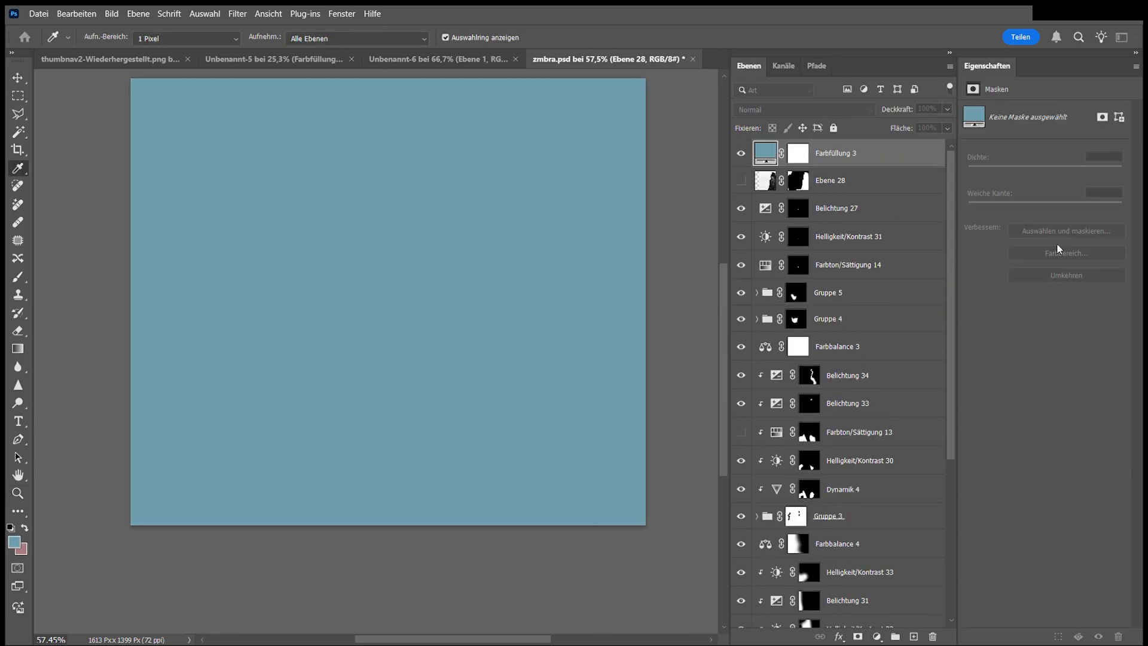
key(shift+plus)
key(shift+plus)
key(shift+plus)
key(shift+plus)
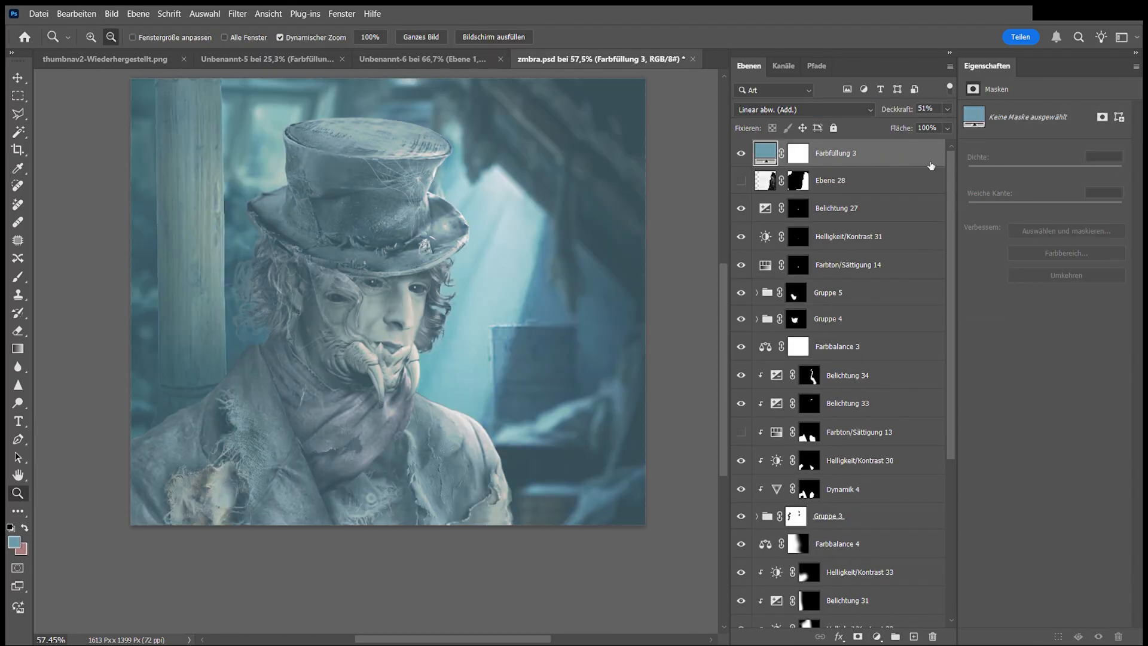
Paint blue haze along the figure's right edges through Farbfüllung 3's inverted mask and feather the mask by 21.6 px.
click(798, 153)
key(ctrl+i)
key(b)
drag(444, 389, 545, 530)
key(x)
drag(515, 423, 508, 377)
key(x)
mouse_move(471, 215)
mouse_down()
mouse_move(479, 375)
mouse_move(531, 239)
mouse_up()
alt+right_click(570, 368)
mouse_move(835, 153)
mouse_down()
mouse_move(825, 620)
mouse_move(835, 423)
mouse_up()
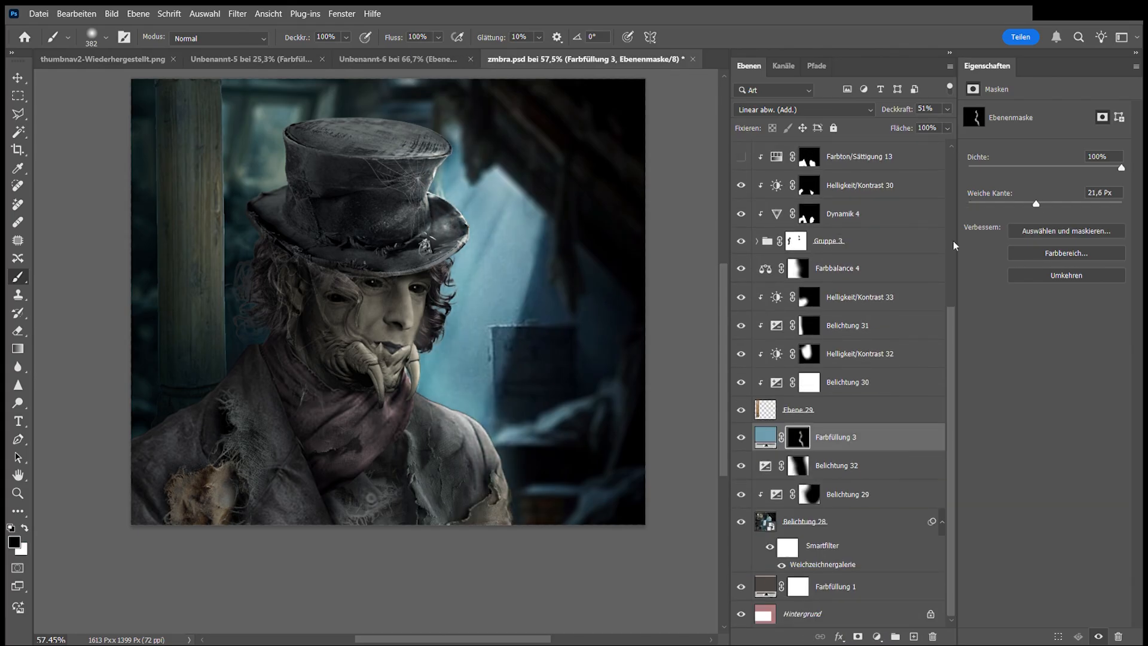
key(ctrl+z)
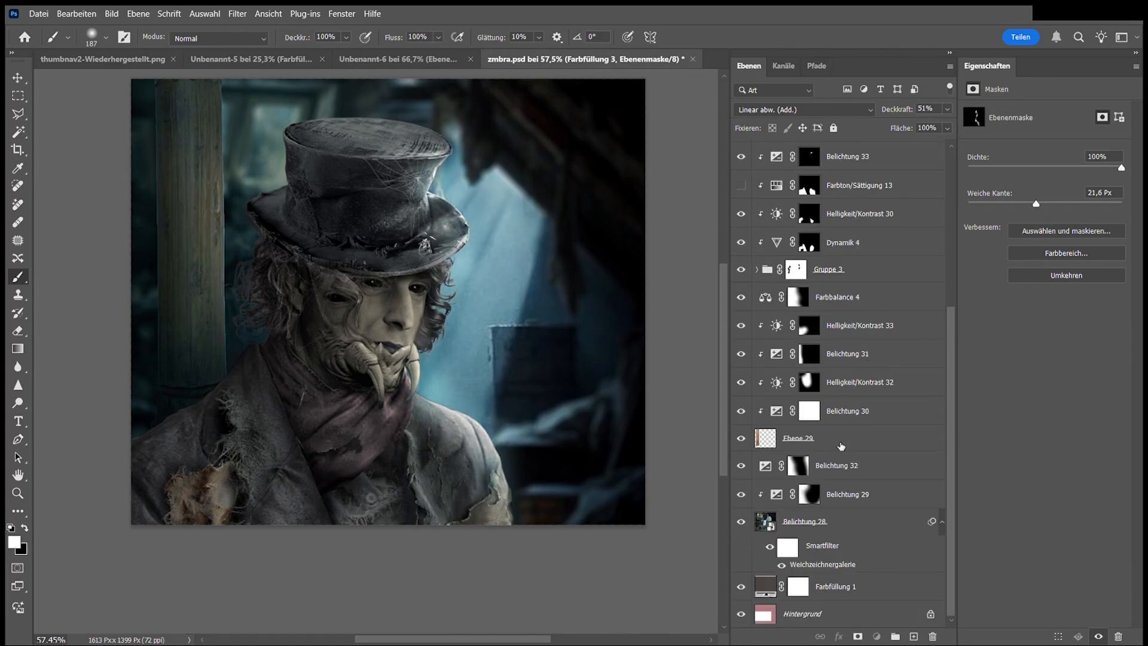
Scale and position the cobweb Ebene 30 in the image's upper-right corner and set its blend mode to Aufhellen.
scroll(311, 331, up, 1)
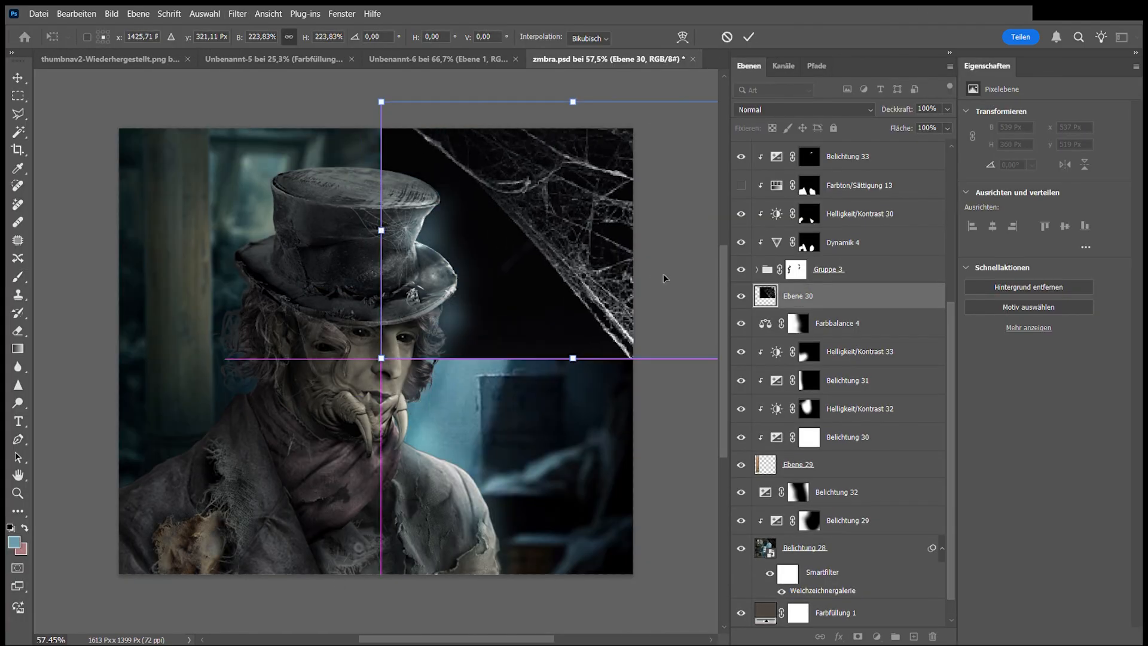
drag(573, 243, 607, 209)
drag(648, 352, 651, 400)
key(Return)
click(757, 110)
click(757, 239)
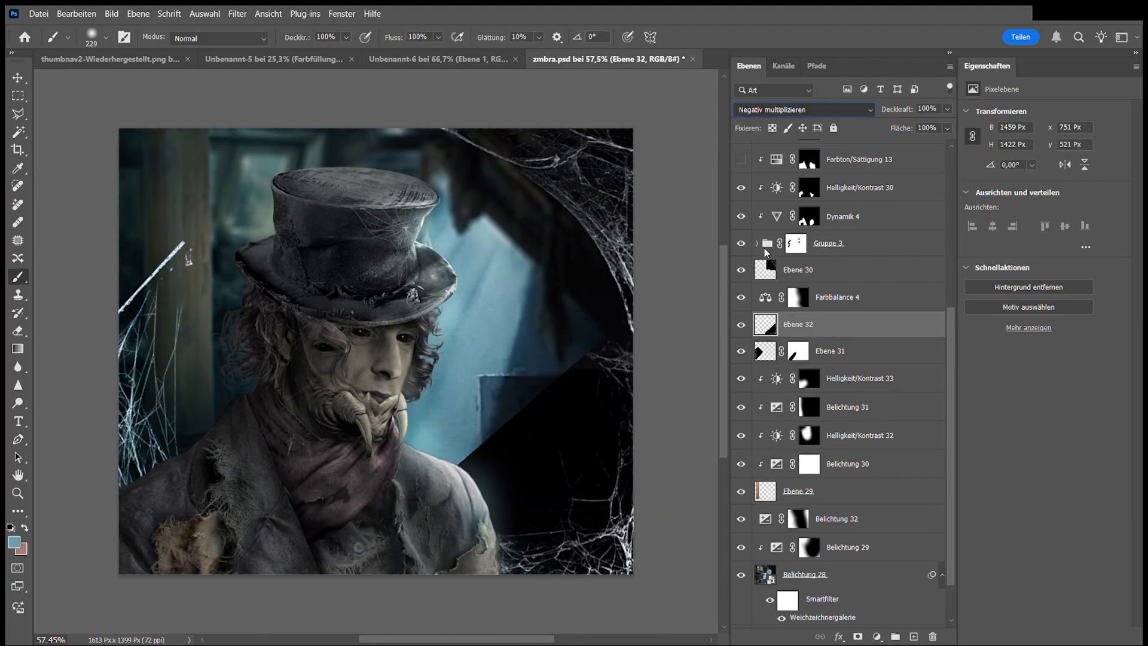
Blend the column cobweb Ebene 33 as Negativ multiplizieren, clip it below Ebene 31 and mask out its excess strands.
click(796, 356)
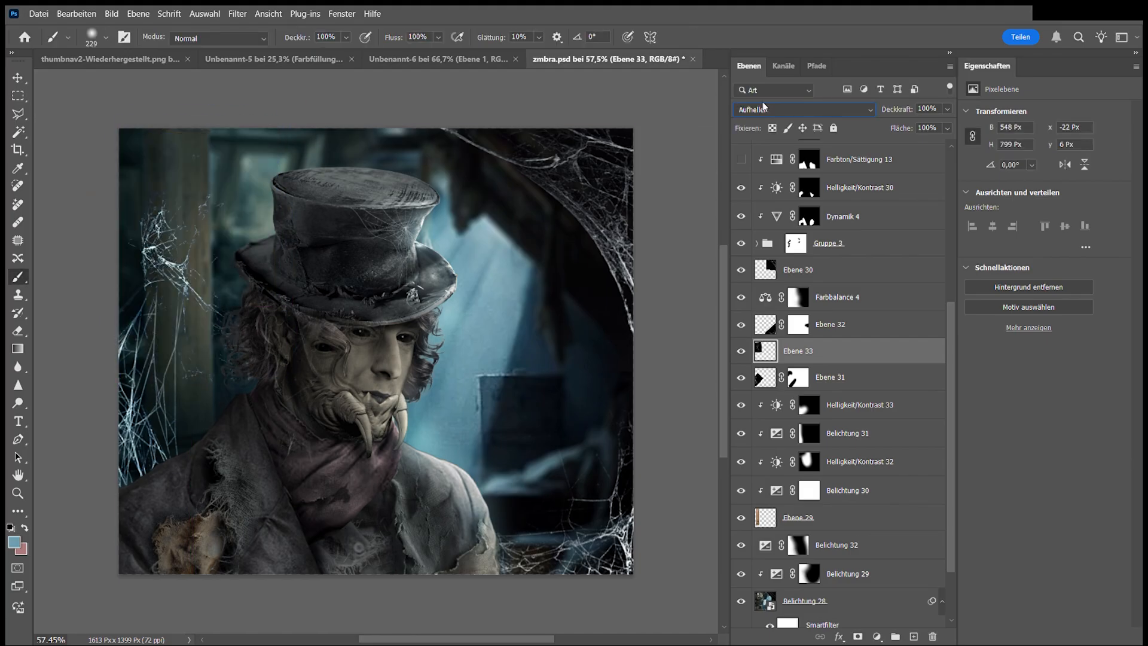
scroll(763, 106, down, 1)
scroll(845, 351, down, 3)
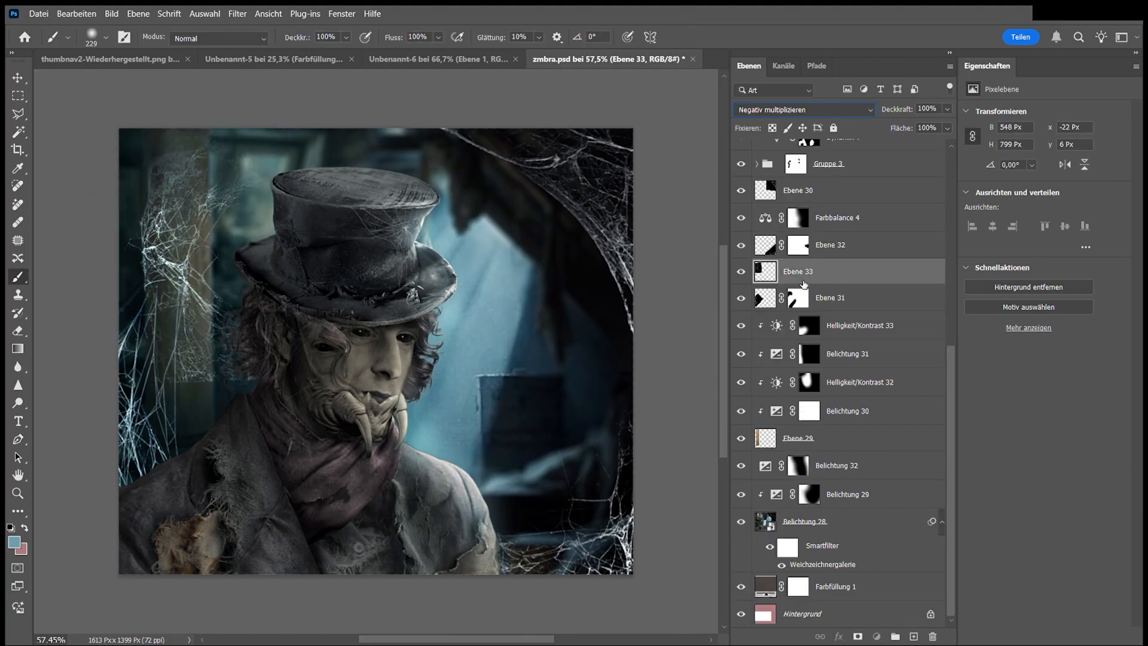
drag(844, 272, 845, 418)
drag(845, 412, 845, 294)
click(859, 637)
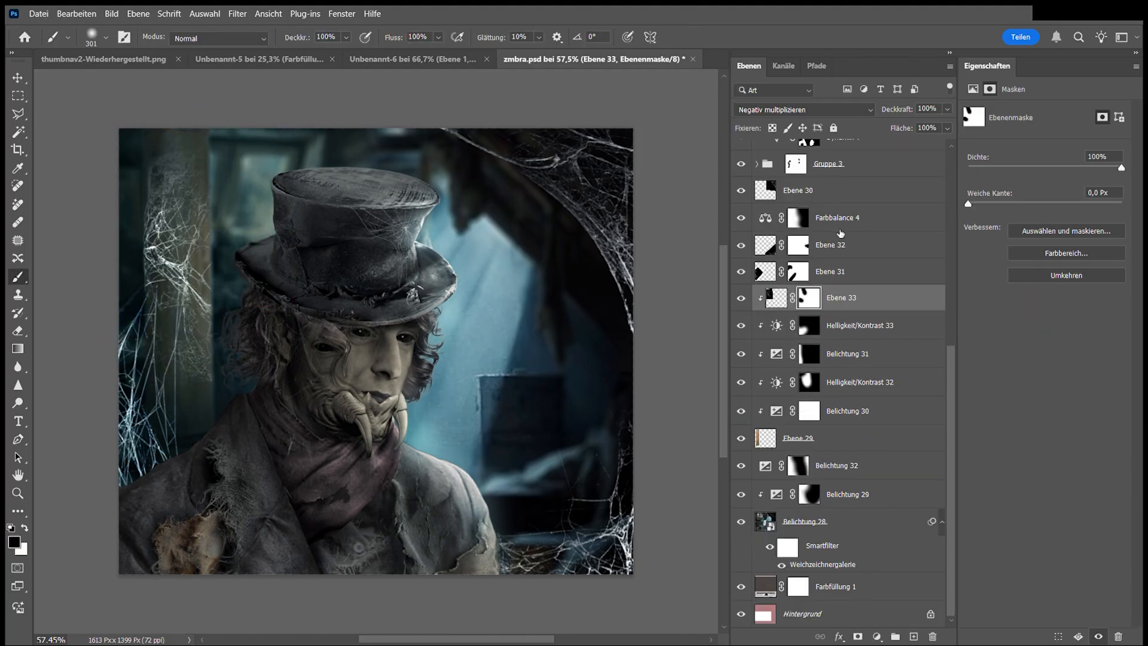
Blur the column cobweb Ebene 33 and move it directly above Belichtung 30.
key(ctrl+alt+f)
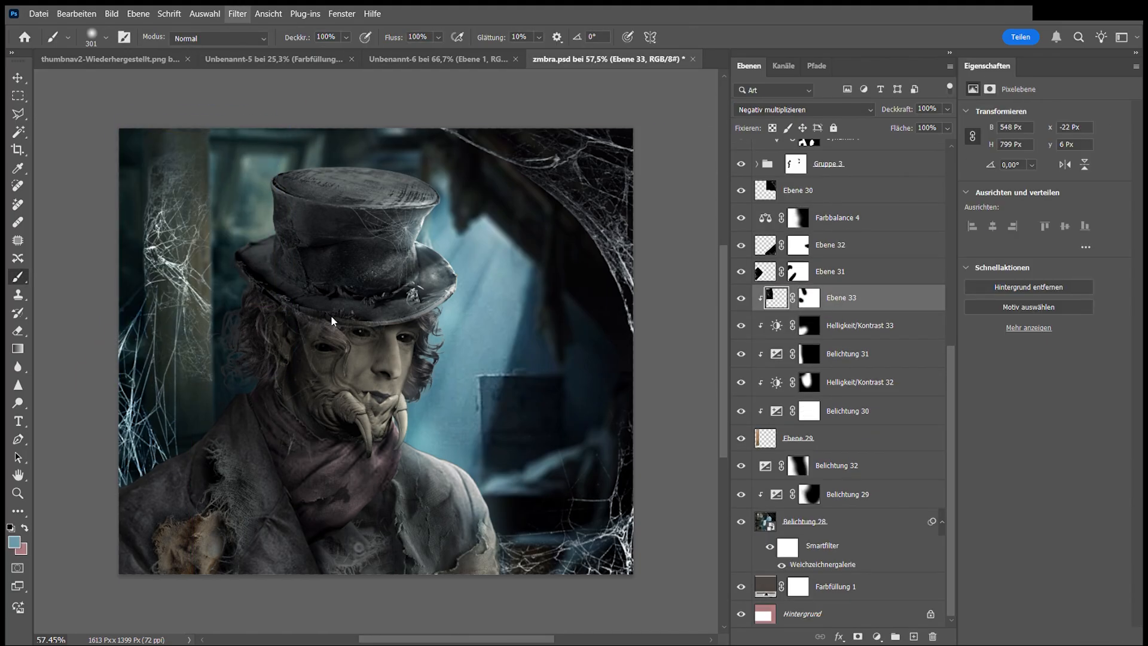
key(Return)
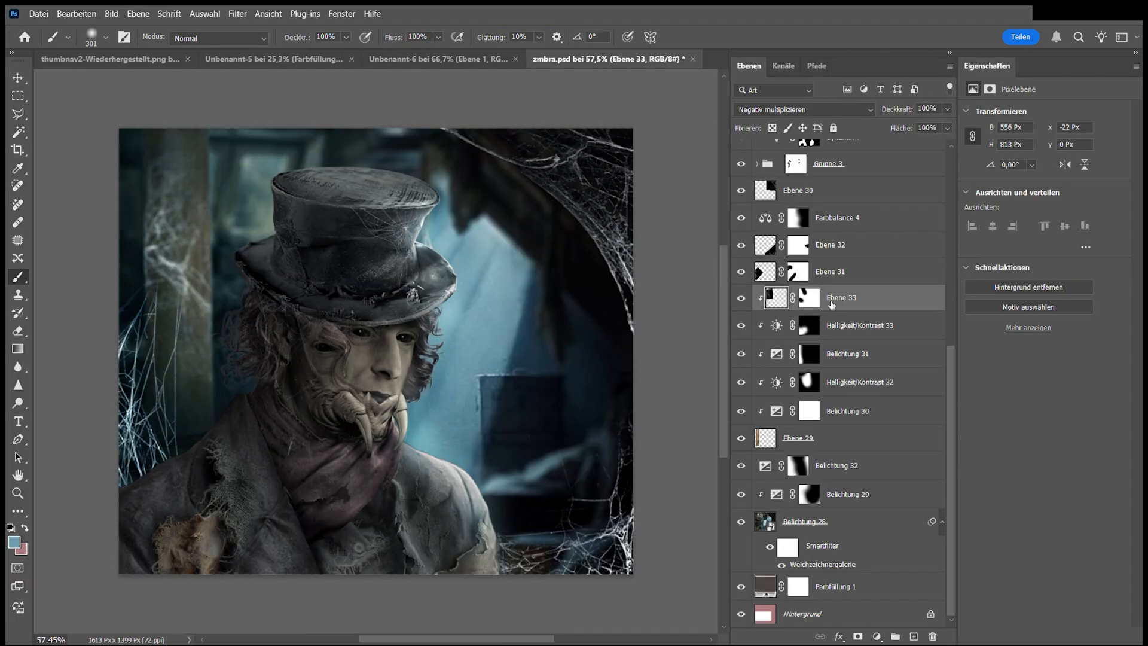
drag(847, 422, 837, 383)
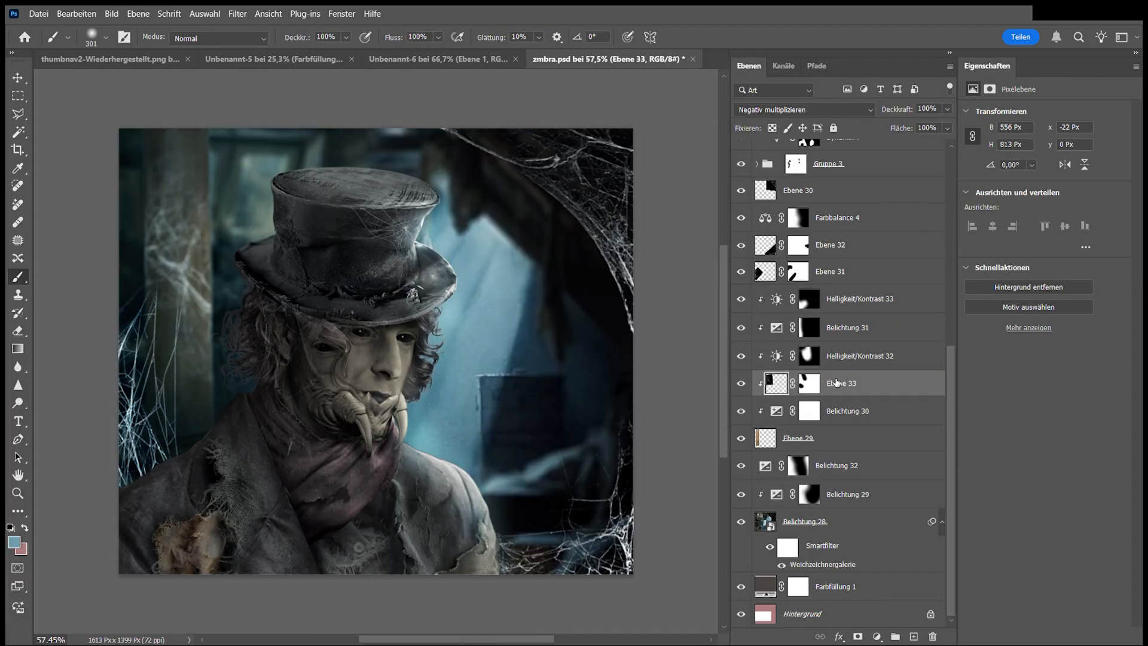
Set Belichtung 30's opacity to 48% and duplicate the adjustment above the column cobweb.
click(811, 382)
click(850, 417)
drag(904, 109, 874, 109)
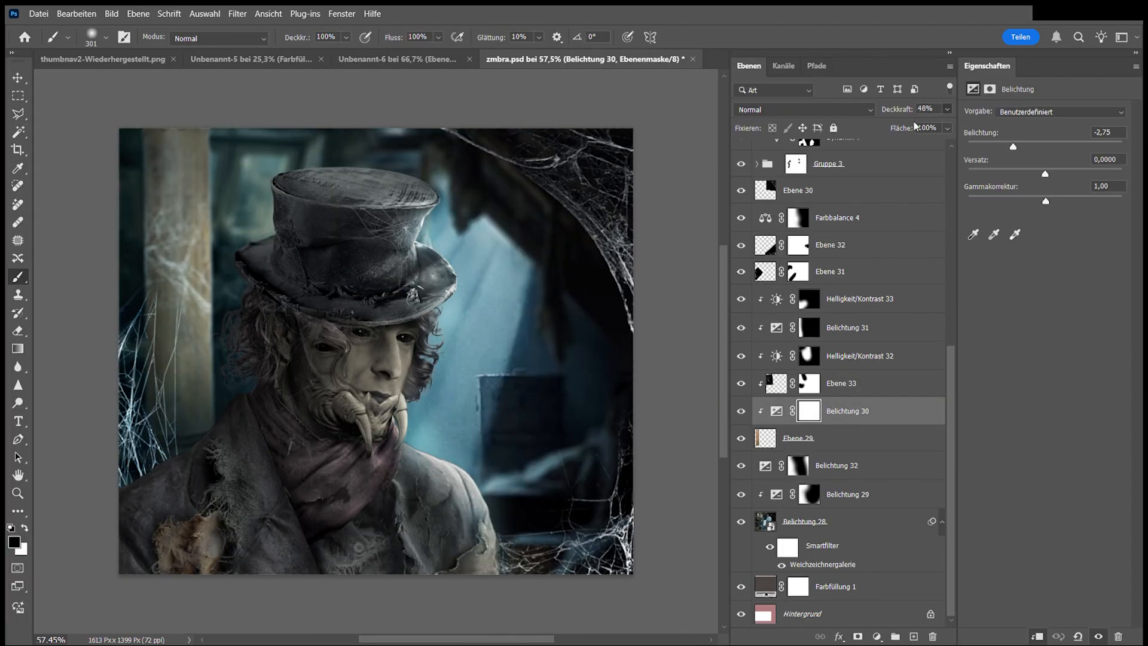
drag(847, 412, 849, 376)
Clip an Exposure adjustment to the lower-left cobweb Ebene 31 and lower its exposure.
scroll(790, 438, up, 3)
click(765, 358)
click(877, 636)
click(896, 443)
click(1037, 636)
drag(1044, 146, 1014, 148)
Apply a 1 px Field Blur to the lower-left cobweb Ebene 31 and blur the lower-right cobweb Ebene 32.
click(765, 385)
click(237, 13)
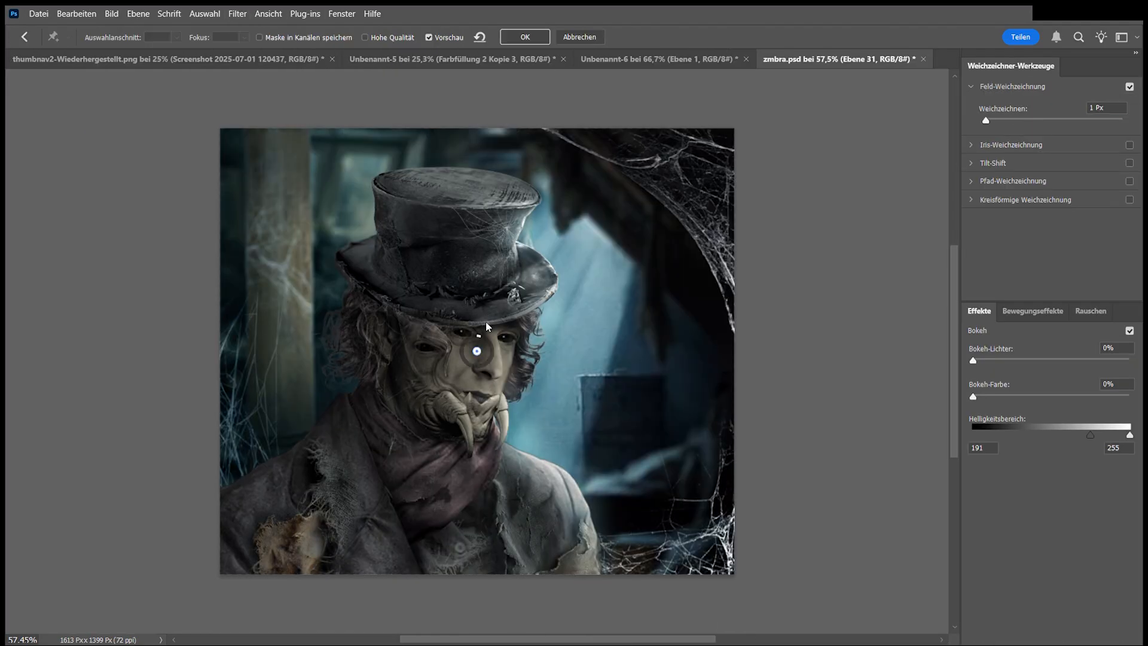
key(Return)
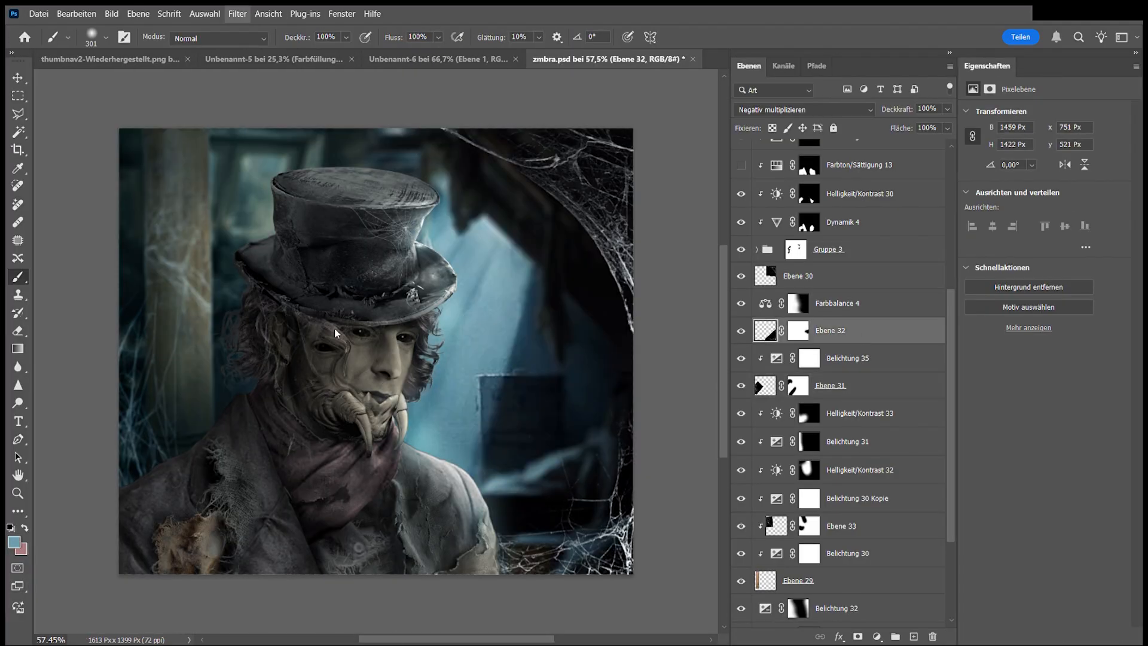
key(ctrl+alt+f)
key(Return)
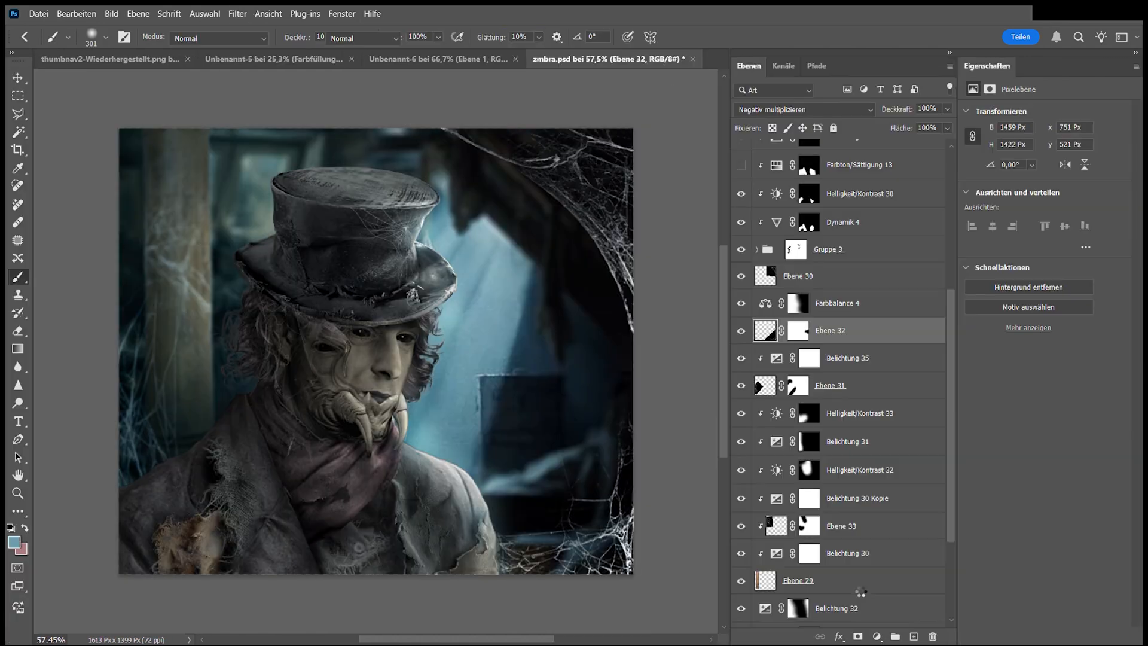
Blur the upper-right cobweb Ebene 30 and clip a Brightness/Contrast adjustment to it with brightness -48.
key(v)
click(609, 189)
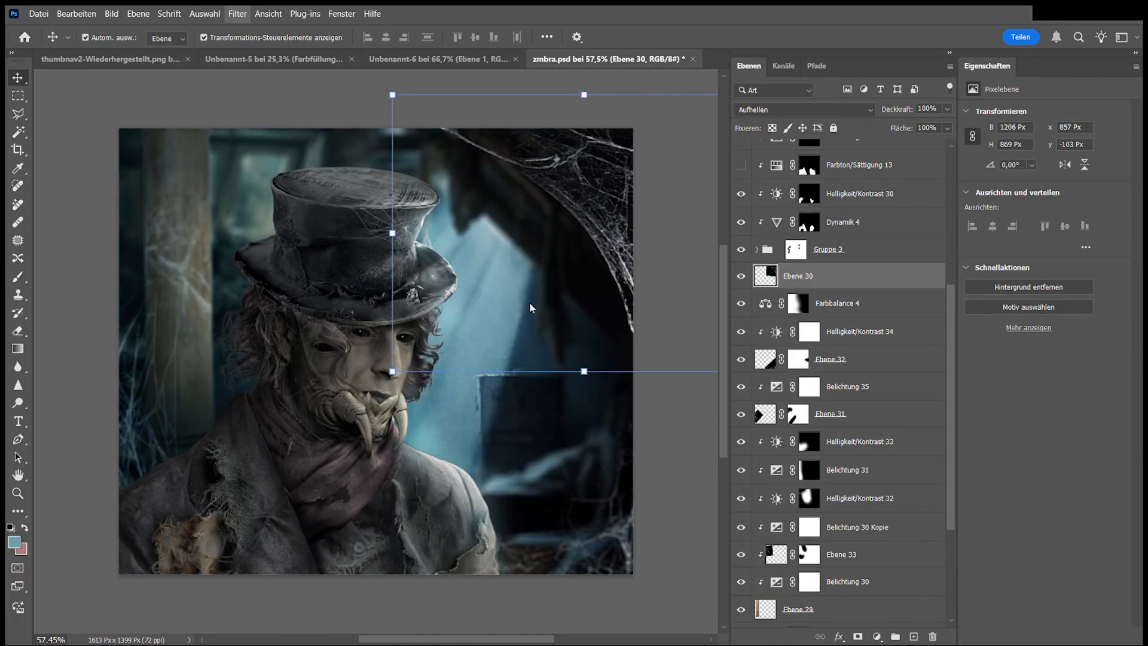
key(ctrl+alt+f)
key(Return)
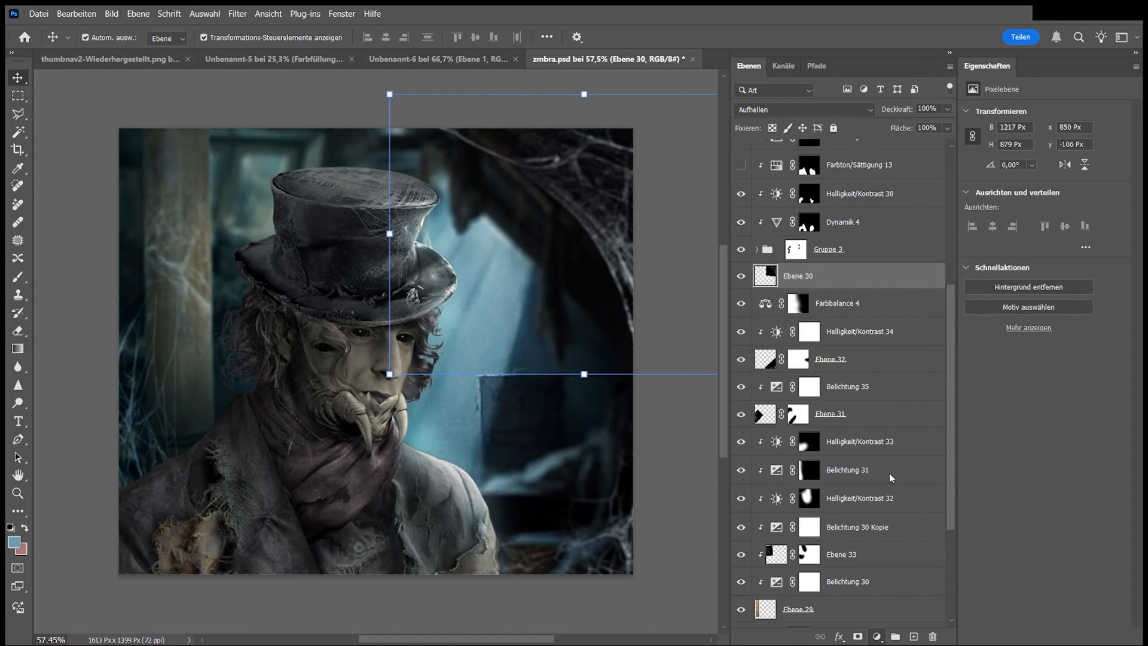
scroll(825, 522, down, 3)
Enlarge the brush and paint more blue haze over the light beam in Farbfüllung 3's mask.
scroll(825, 522, up, 7)
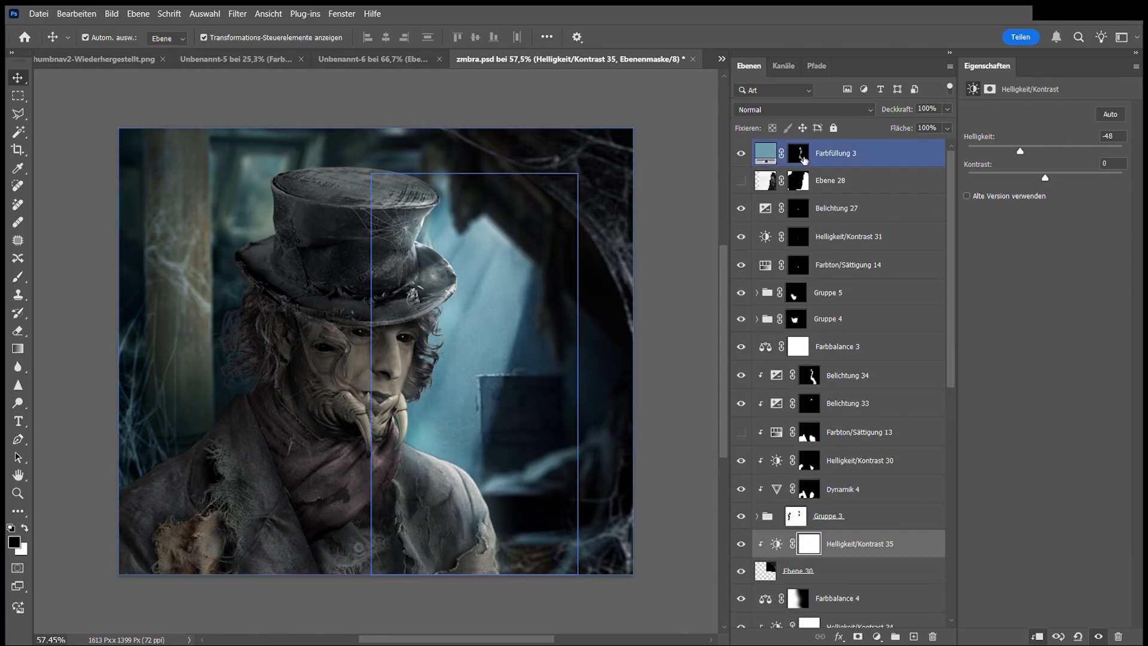
click(797, 153)
key(b)
key(bracketright)
key(bracketright)
click(529, 251)
key(x)
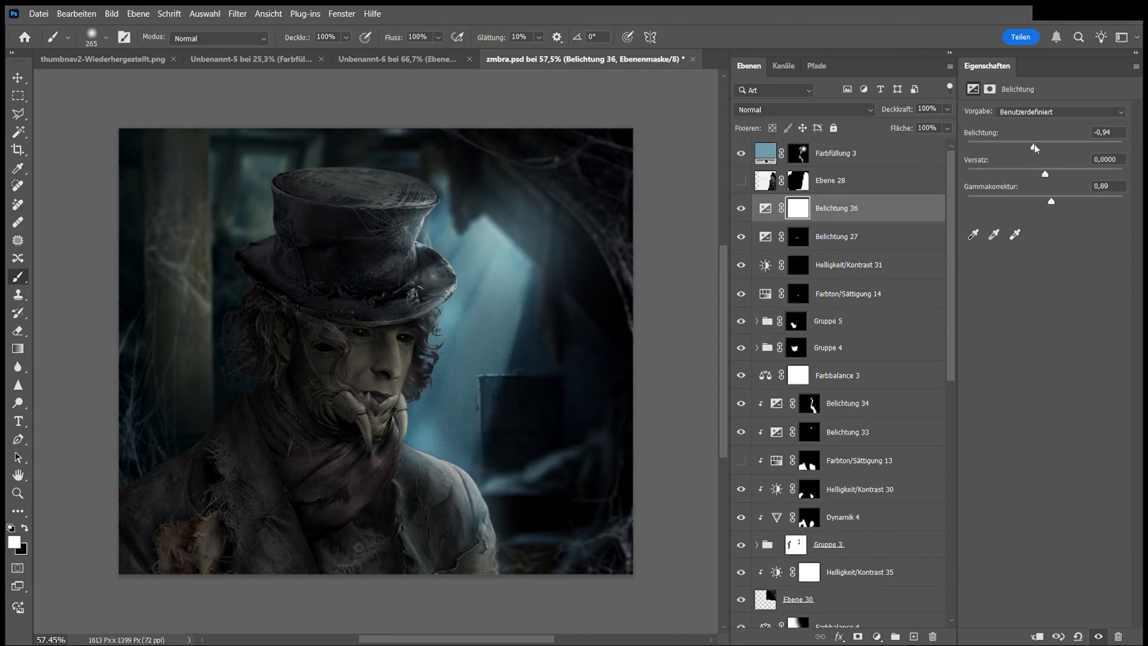
Set Belichtung 36 to about -0.94 exposure and 0.89 gamma, then mask the darkening off the face and the scene's right side.
drag(1030, 147, 1033, 147)
alt+right_click(425, 392)
key(x)
drag(598, 430, 753, 391)
alt+right_click(183, 225)
click(222, 229)
key(x)
drag(317, 359, 334, 276)
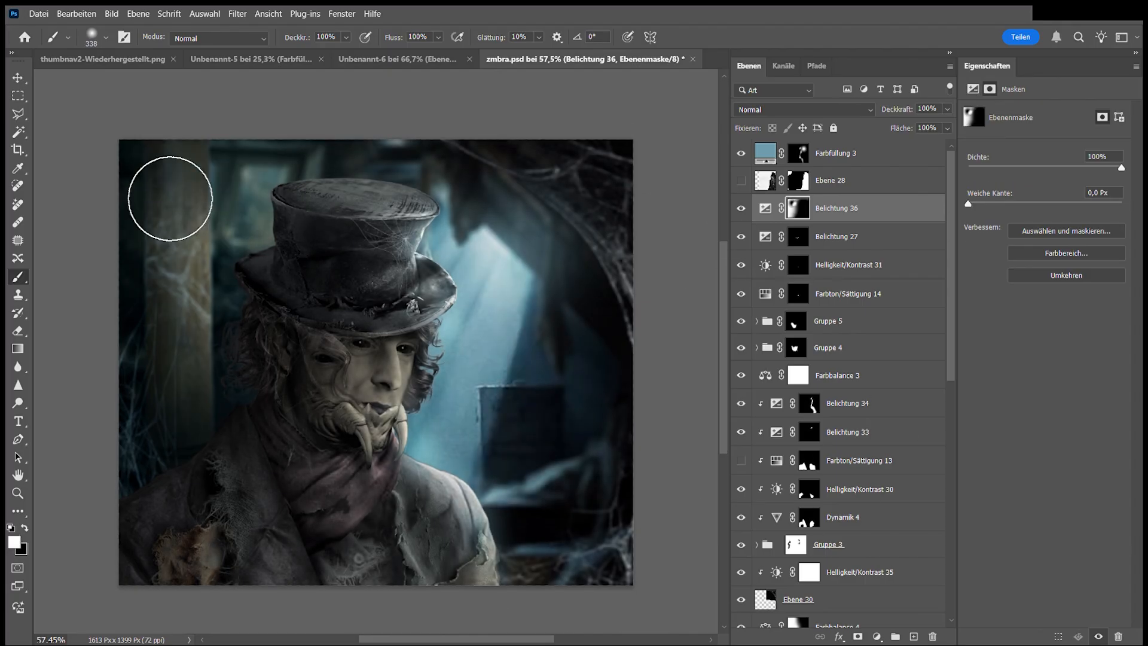
Paste a dust particle image above Helligkeit/Kontrast 35 and position it over the light beam.
scroll(837, 359, down, 5)
click(801, 260)
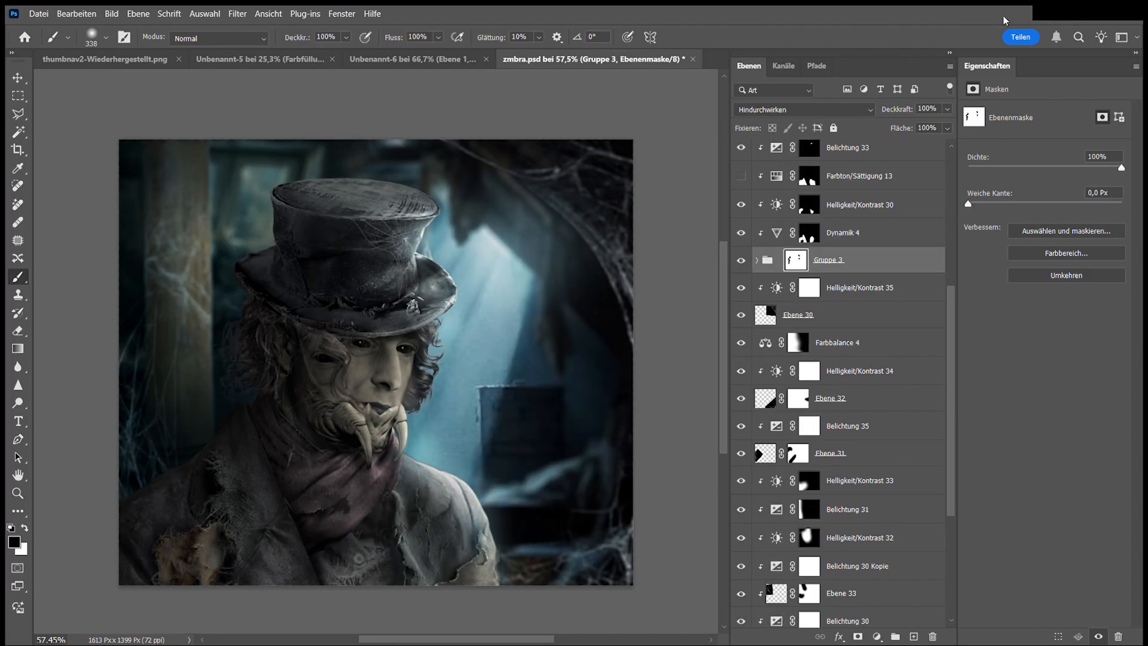
scroll(851, 169, up, 5)
scroll(826, 477, down, 9)
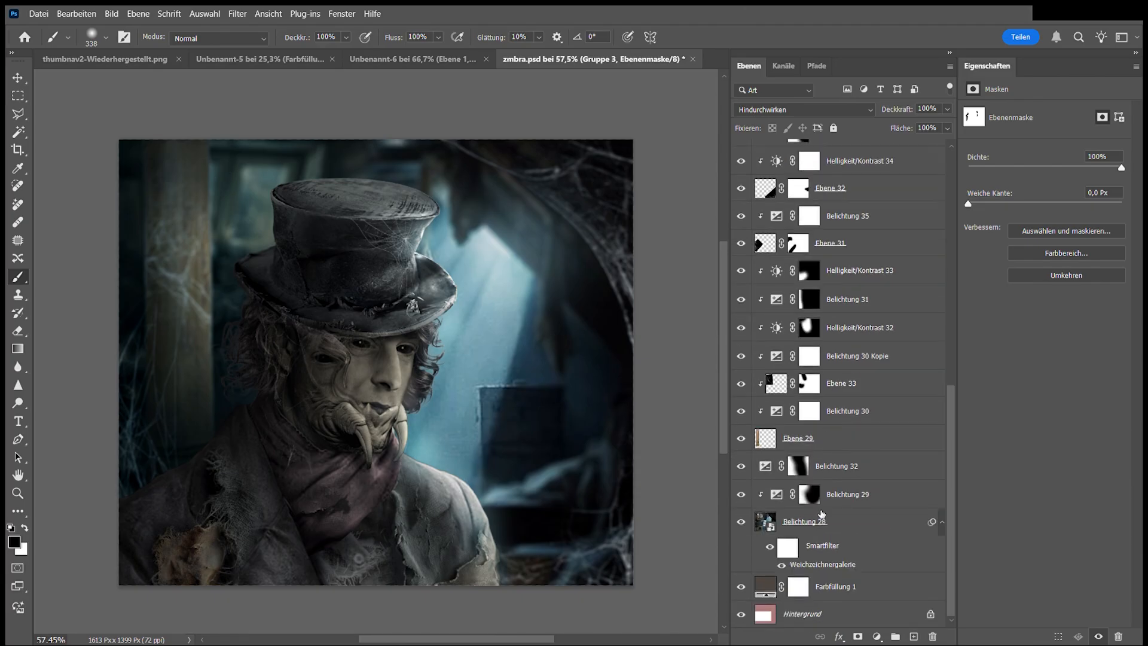
scroll(858, 310, up, 4)
click(859, 310)
click(862, 312)
key(ctrl+v)
key(ctrl+t)
drag(463, 369, 589, 326)
key(Return)
Set the dust layer Ebene 34 to Negativ multiplizieren and enlarge it across the scene.
click(803, 110)
click(756, 229)
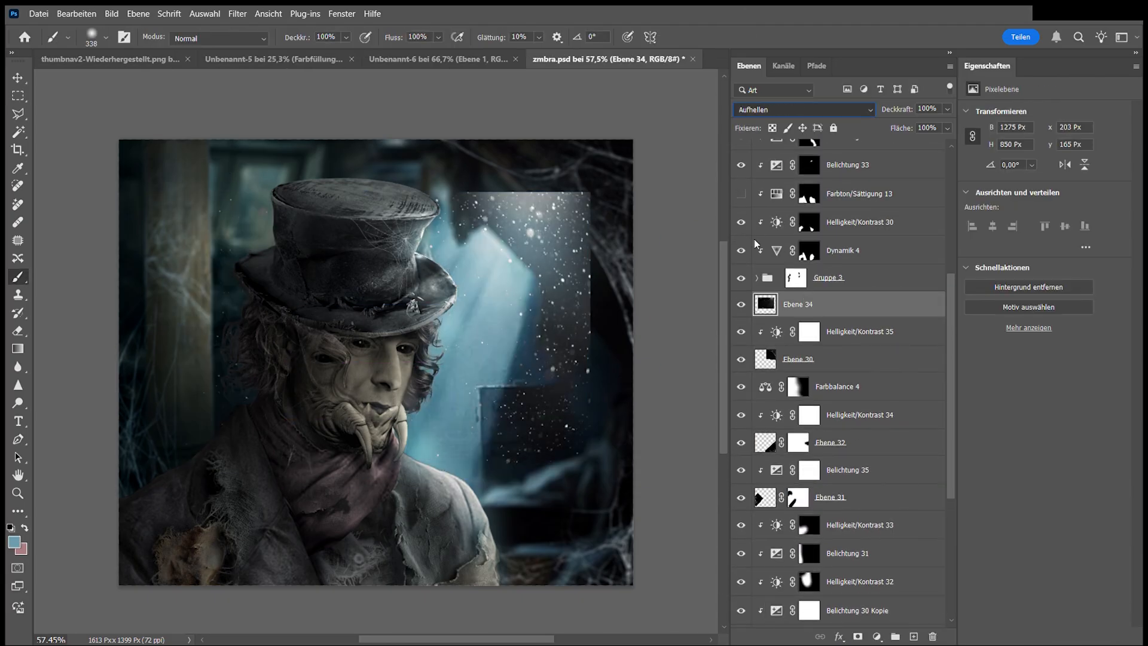
key(Down)
key(ctrl+t)
scroll(375, 335, down, 2)
drag(185, 416, 73, 491)
key(Return)
Mask Ebene 34's dust down to the light beam area and apply a 15 px Iris Blur to it.
click(857, 636)
mouse_move(607, 395)
mouse_down()
mouse_move(656, 199)
mouse_move(568, 169)
mouse_up()
click(767, 305)
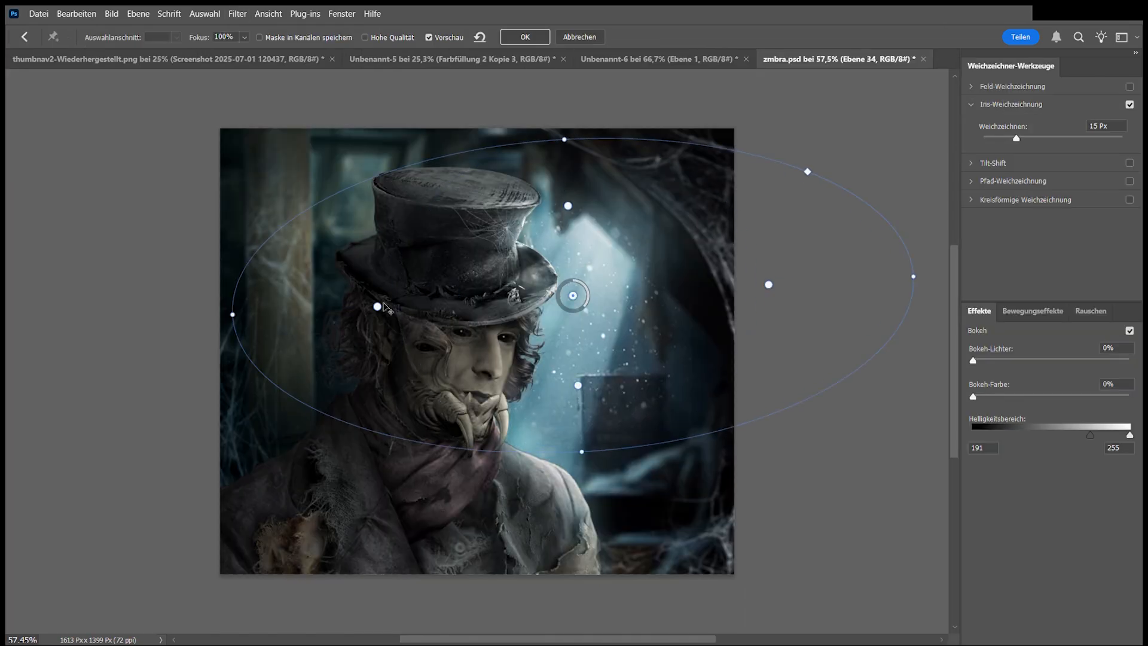
key(Return)
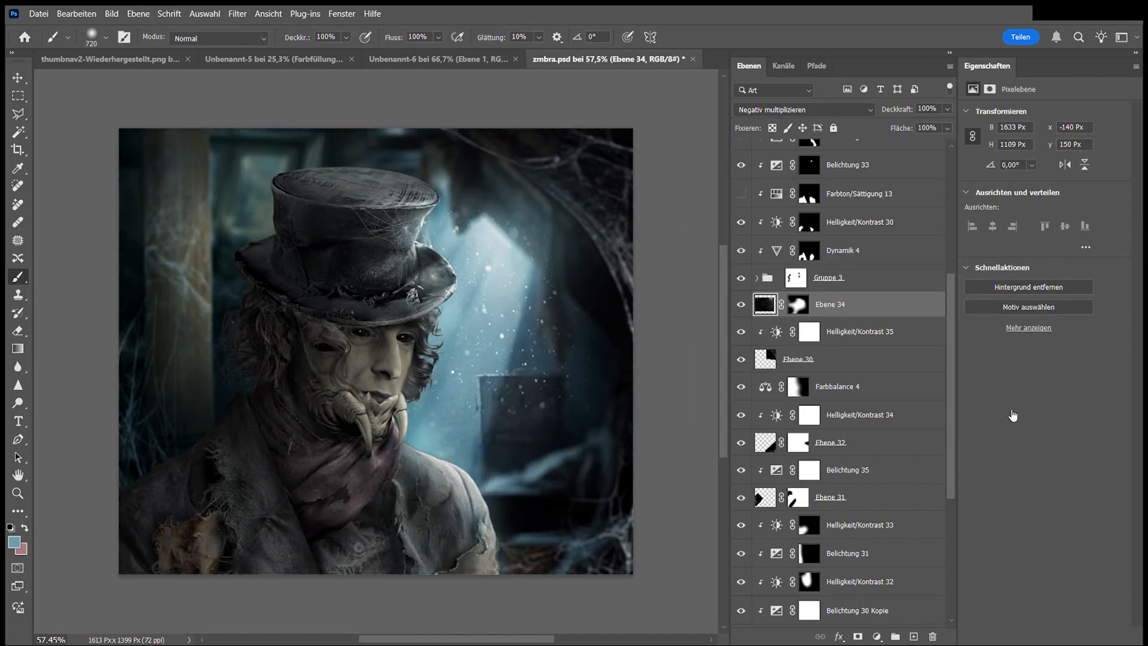
Paste a second dust image above Ebene 34, enlarge it and reposition it over the scene.
key(ctrl+v)
key(ctrl+t)
drag(591, 368, 801, 538)
drag(574, 413, 191, 395)
key(Return)
Set Ebene 35 to Negativ multiplizieren and add a layer mask painted to hide its unwanted areas.
click(802, 110)
click(761, 238)
key(Down)
click(857, 636)
alt+right_click(328, 279)
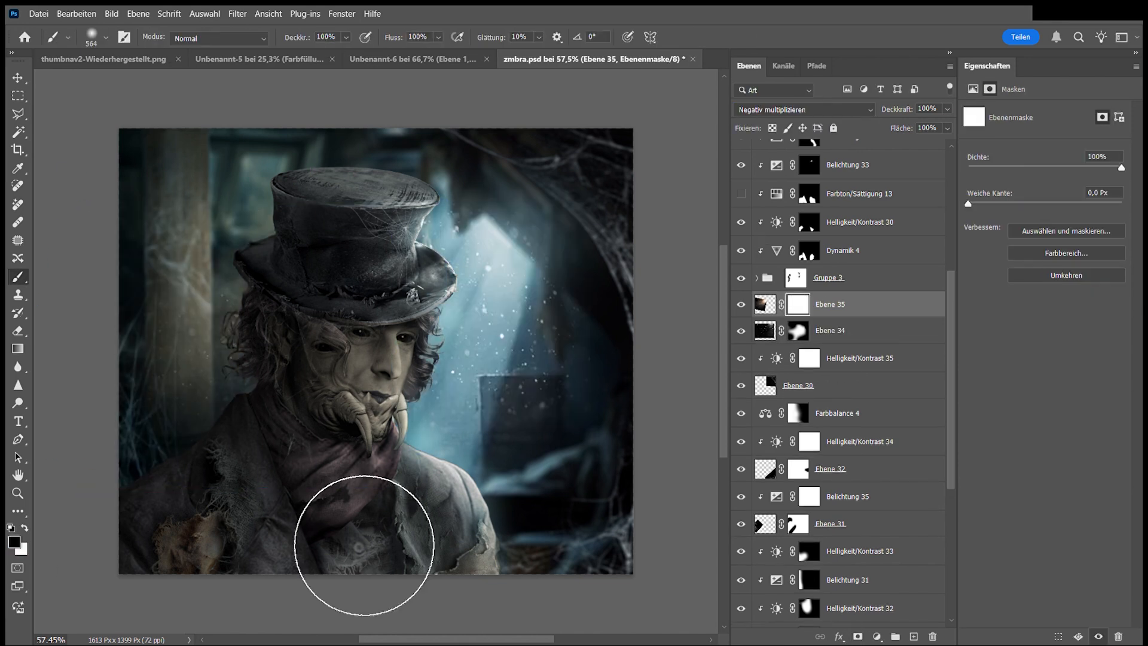
Clip a colorizing Hue/Saturation adjustment to Ebene 35 with hue 184 and saturation 25.
click(915, 481)
click(1036, 636)
click(968, 244)
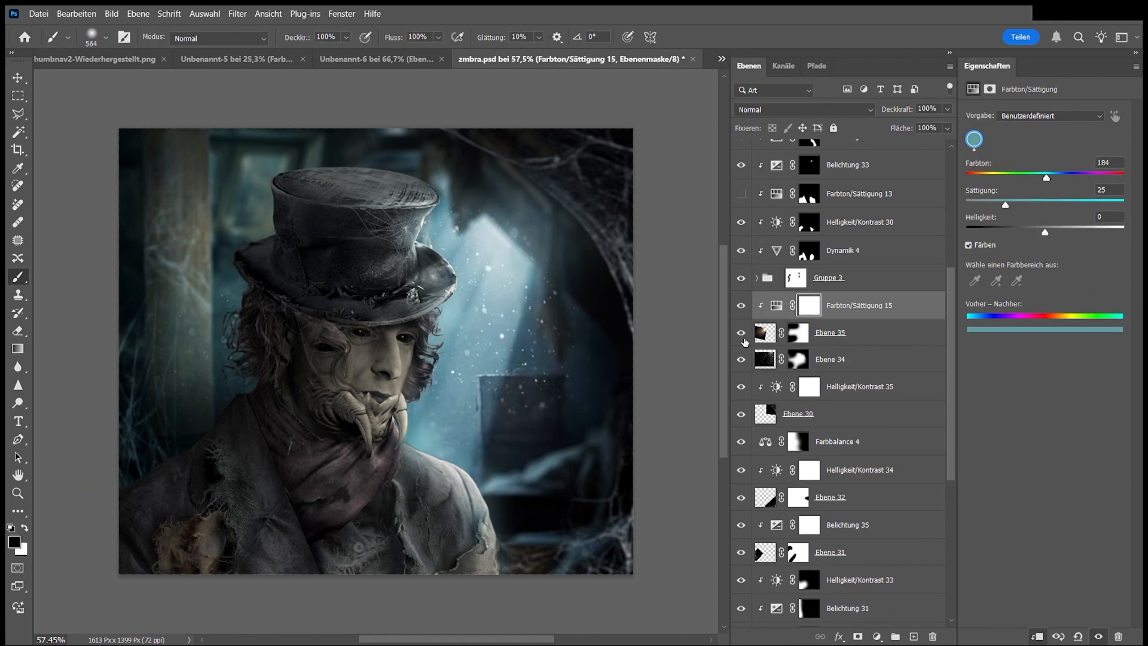
Create a layer above Belichtung 32 and paint a soft glow in the sampled blue behind the top hat.
scroll(849, 419, down, 6)
click(855, 472)
key(ctrl+shift+alt+n)
alt+click(454, 251)
click(404, 241)
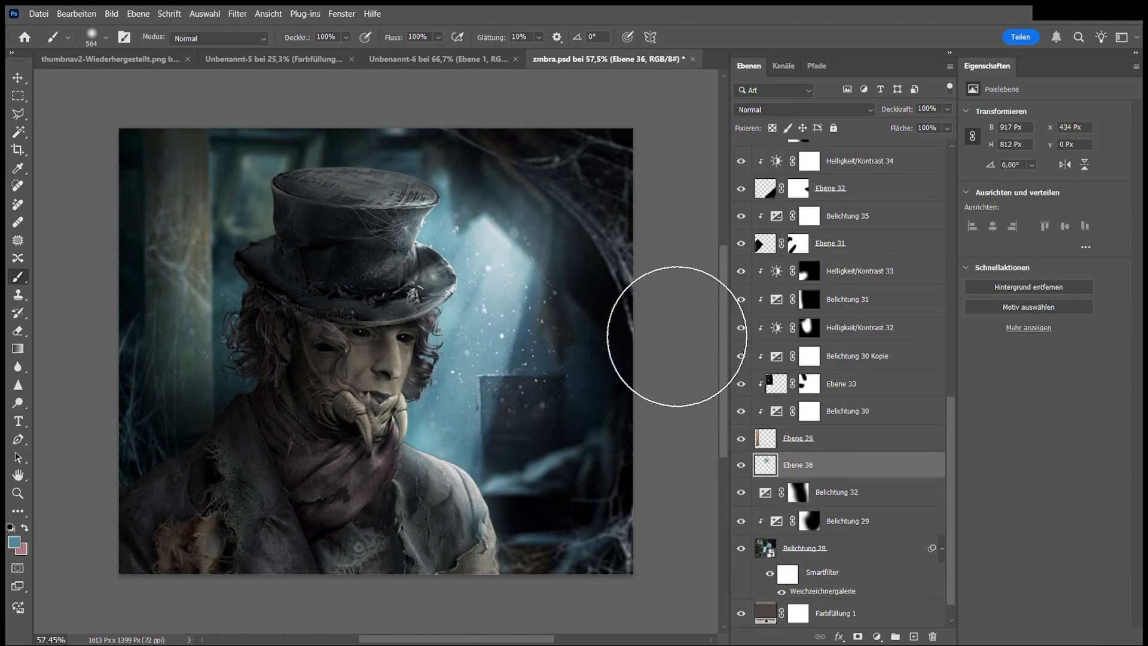
Paste a particle image above Farbfüllung 3, enlarge it to 2622 × 1475 px and blend it as Negativ multiplizieren.
scroll(849, 335, up, 6)
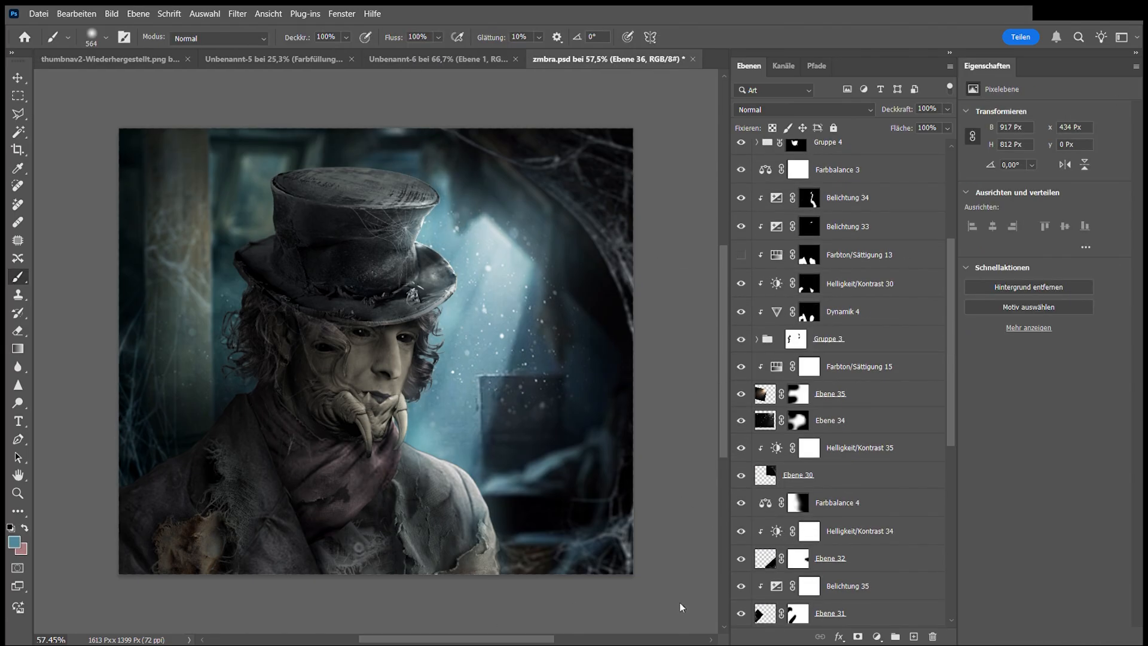
scroll(848, 299, up, 4)
click(854, 154)
key(ctrl+t)
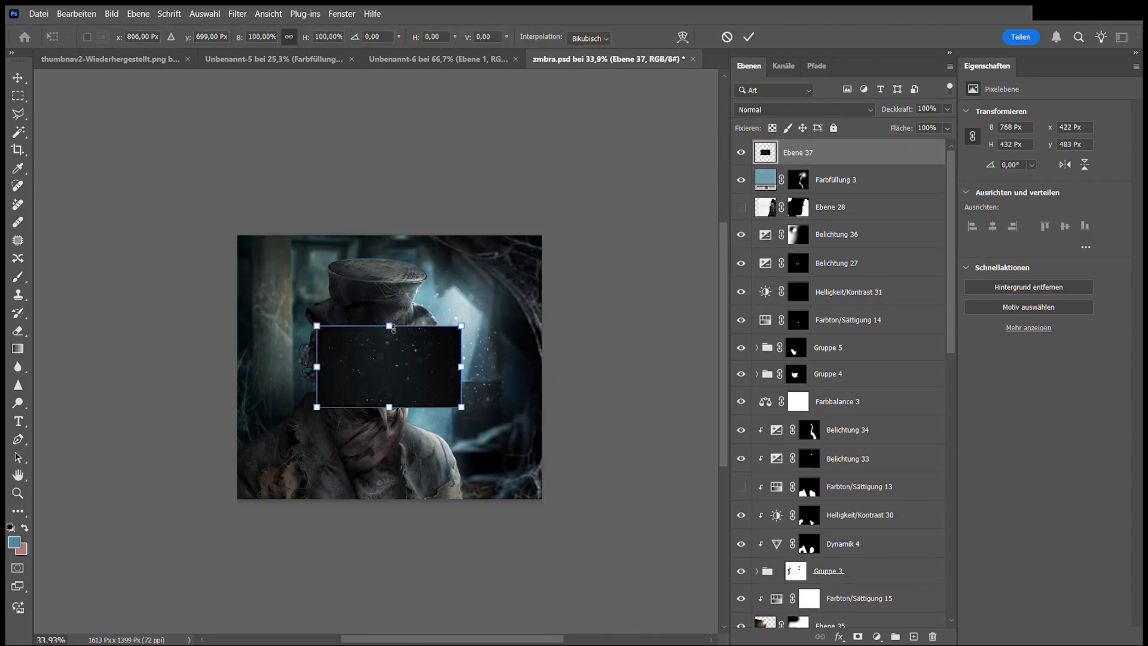
drag(461, 325, 646, 221)
key(Return)
click(803, 109)
click(772, 238)
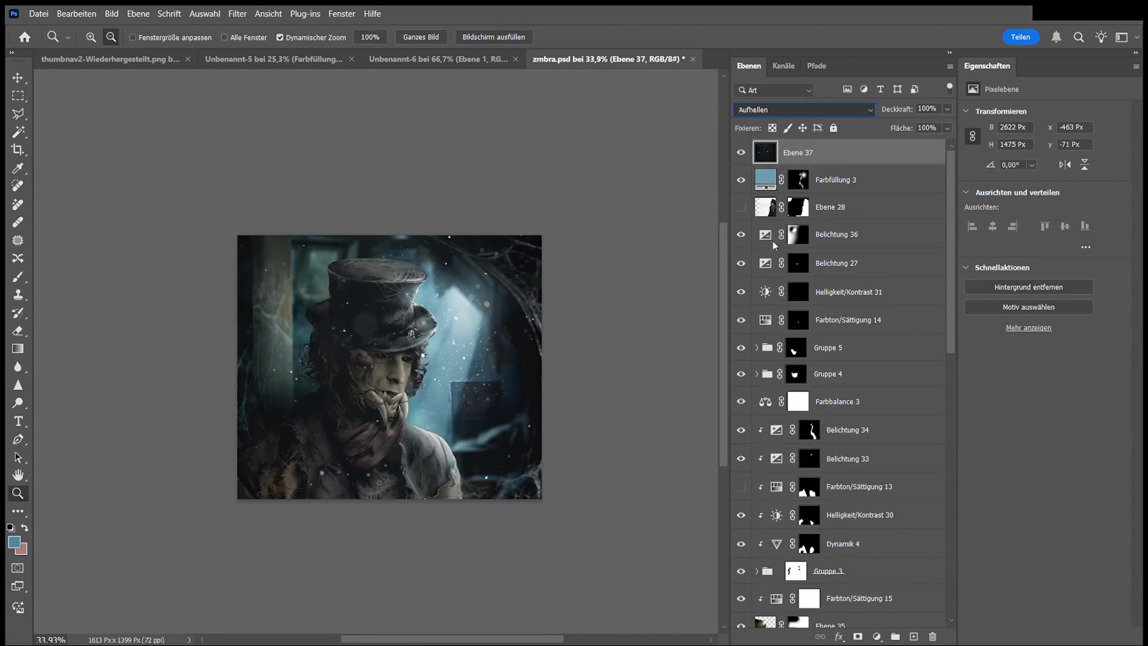
key(Down)
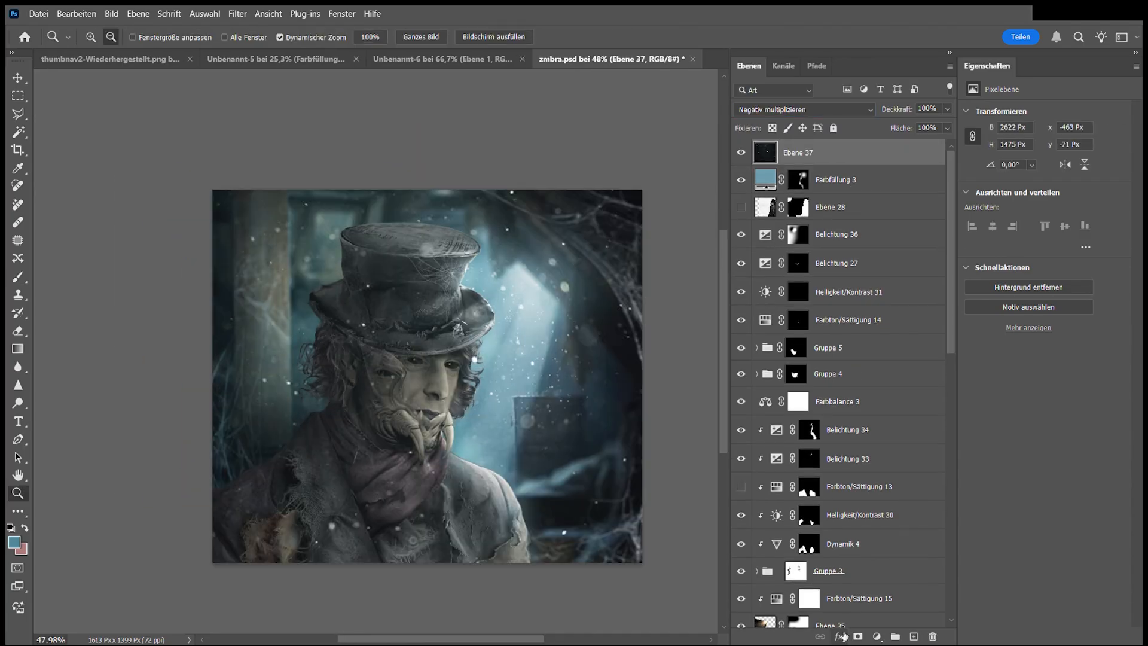
Add an inverted mask to Ebene 37, paint its particles in over the light beam and remove those over the left column.
click(857, 636)
key(ctrl+i)
key(b)
drag(588, 416, 565, 281)
drag(263, 307, 292, 423)
key(x)
click(242, 293)
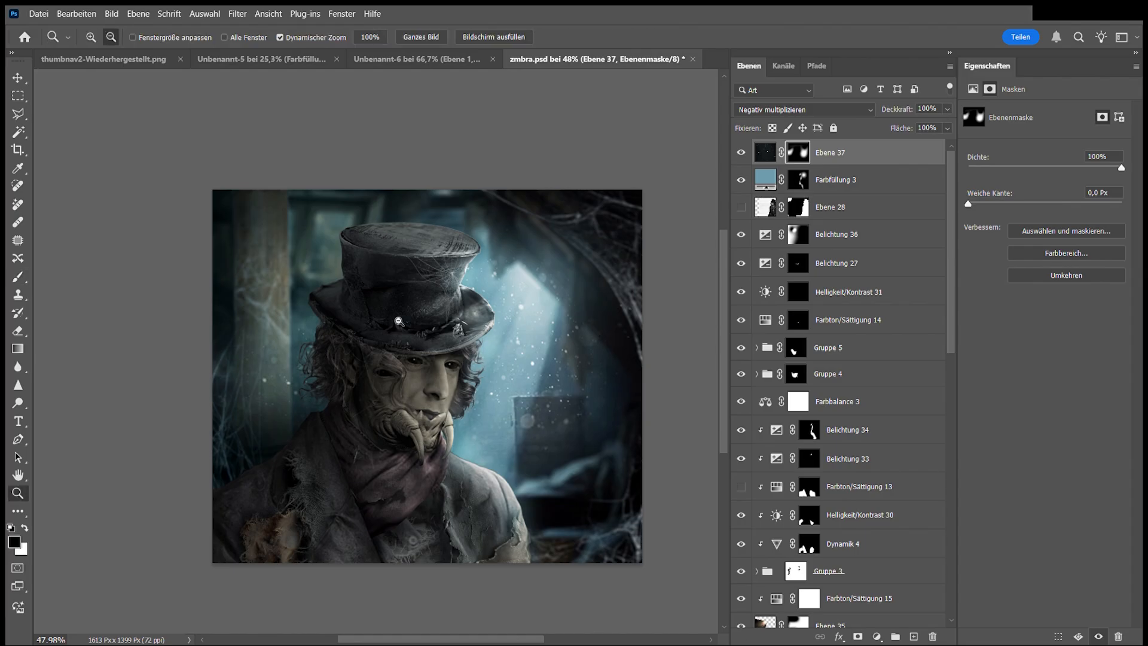
key(b)
scroll(876, 273, down, 10)
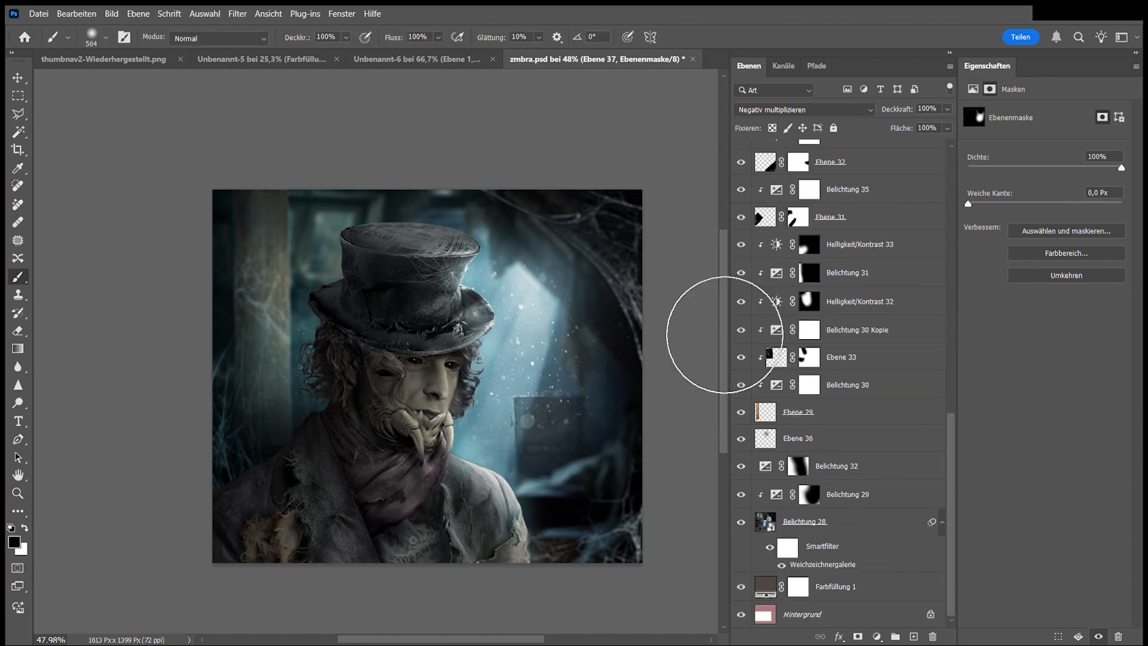
Add an Exposure adjustment of +1,48 above Farbton/Sättigung 15 and invert its mask.
scroll(725, 335, down, 2)
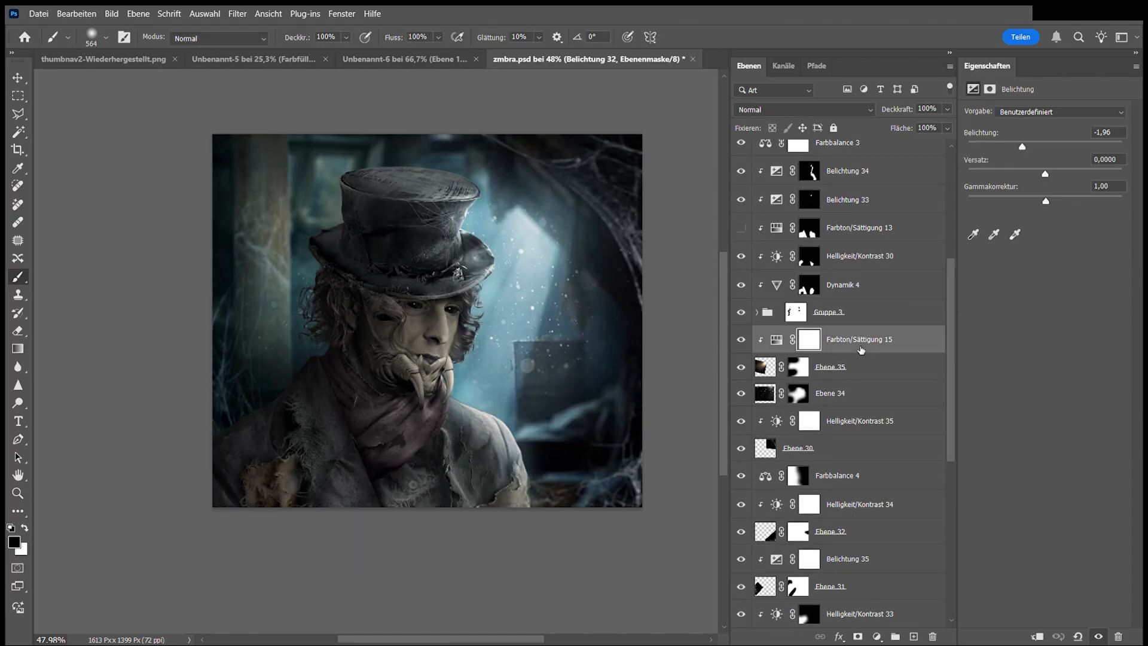
drag(1045, 144, 1062, 149)
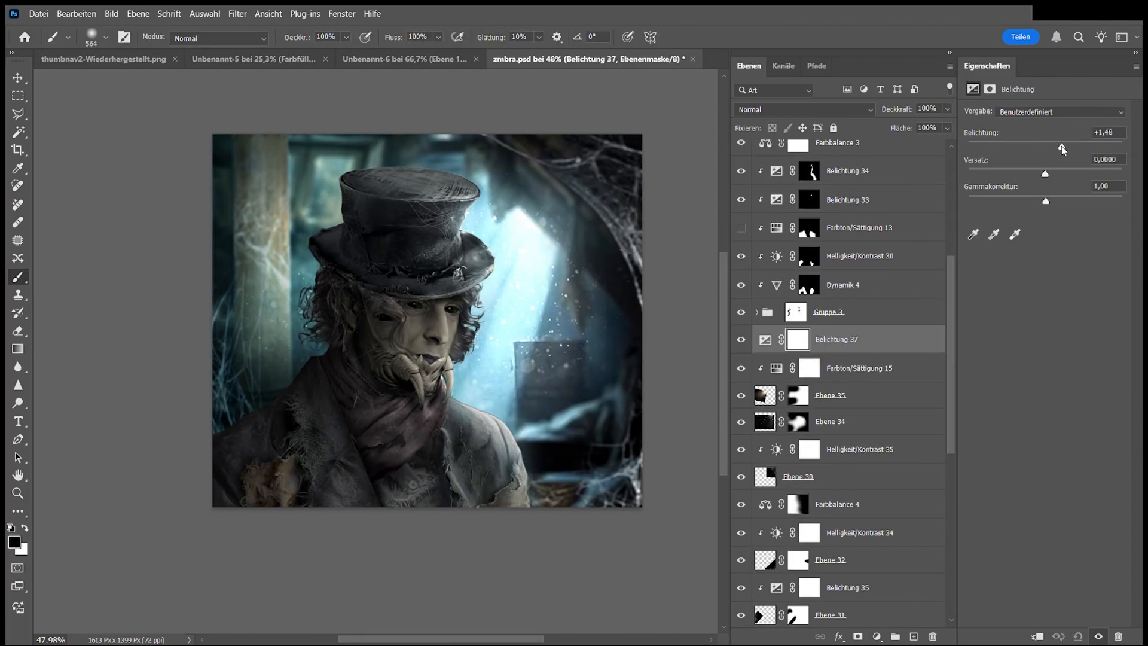
key(ctrl+i)
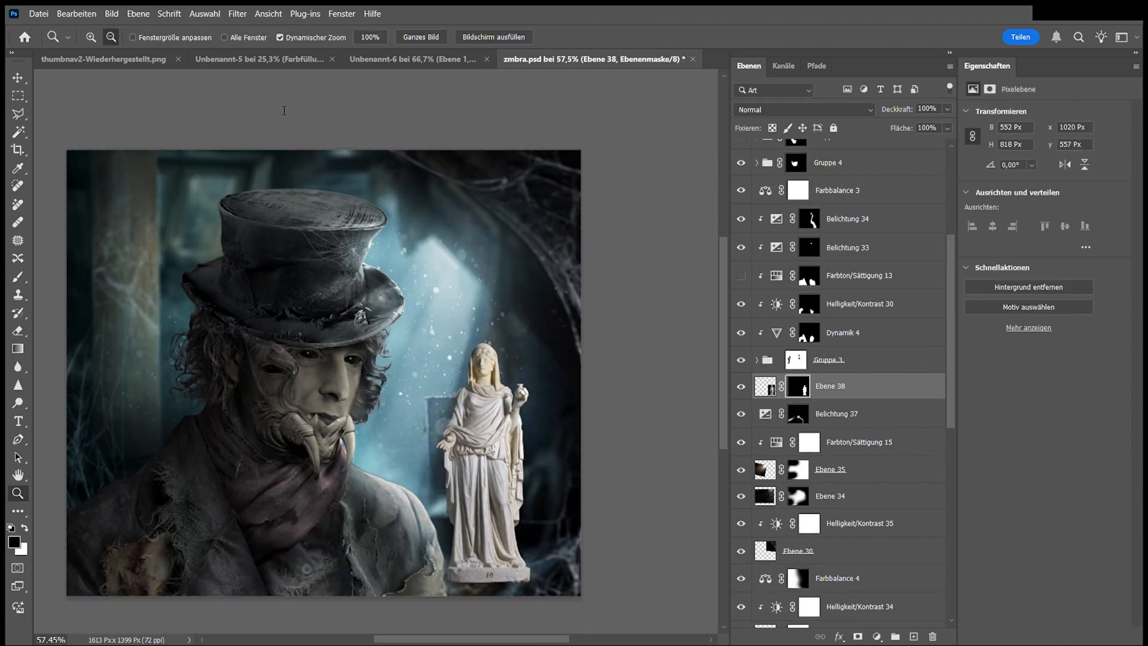
Split the pasted wings onto two layers, rotate and scale them behind the statue, and fan duplicated wings out beneath them.
click(1051, 274)
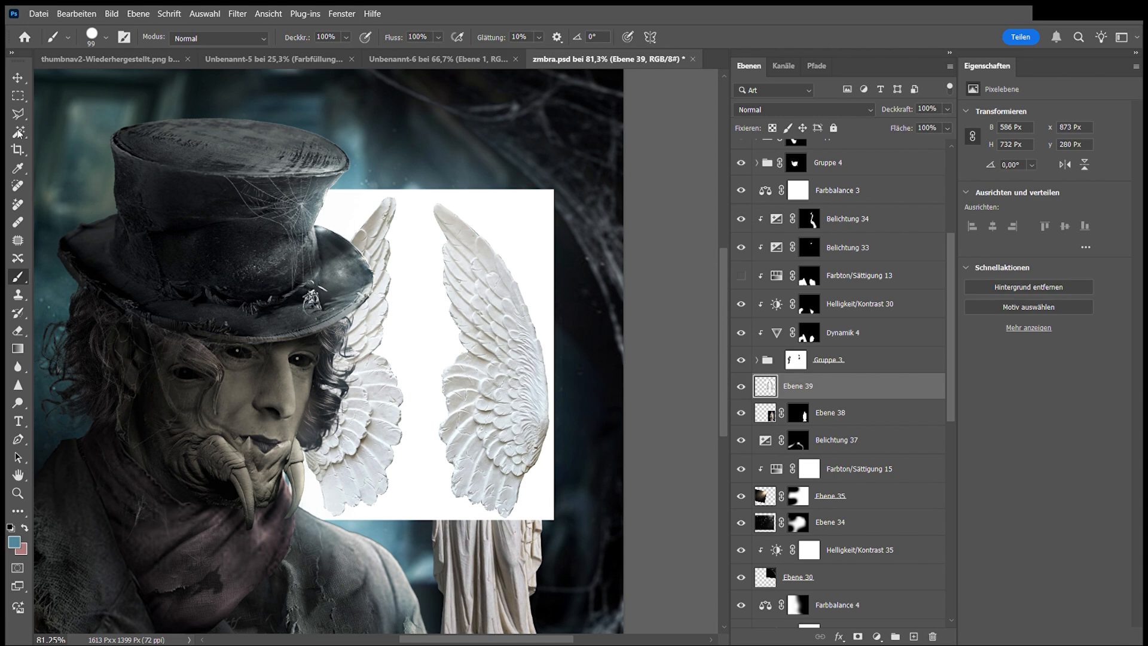
drag(303, 205, 405, 492)
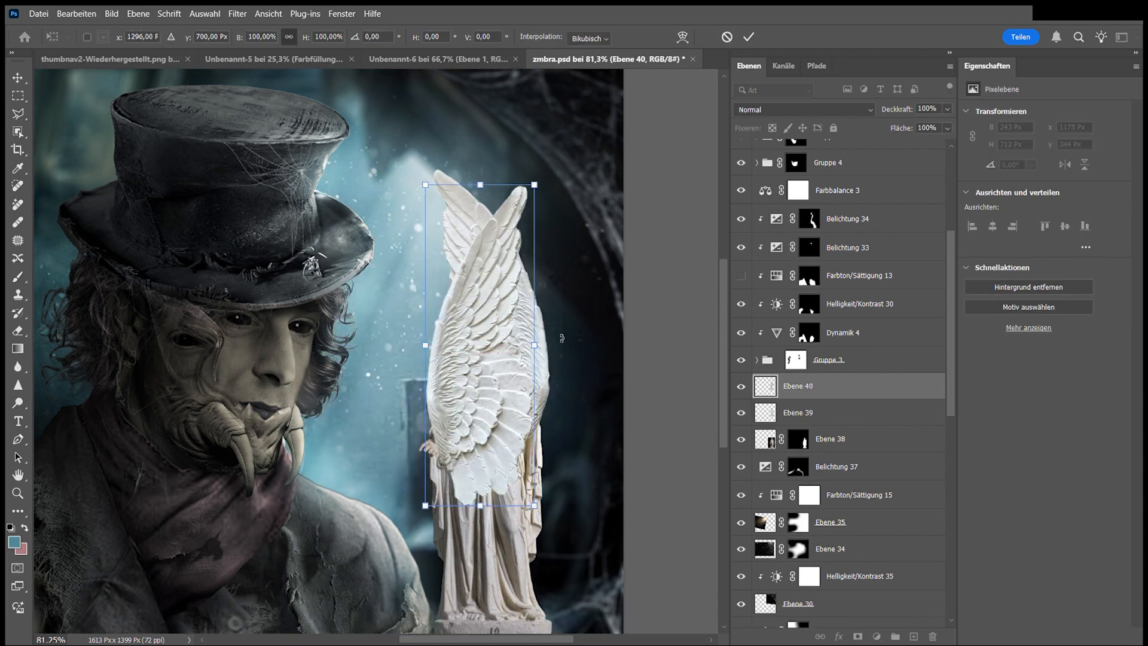
drag(526, 251, 578, 355)
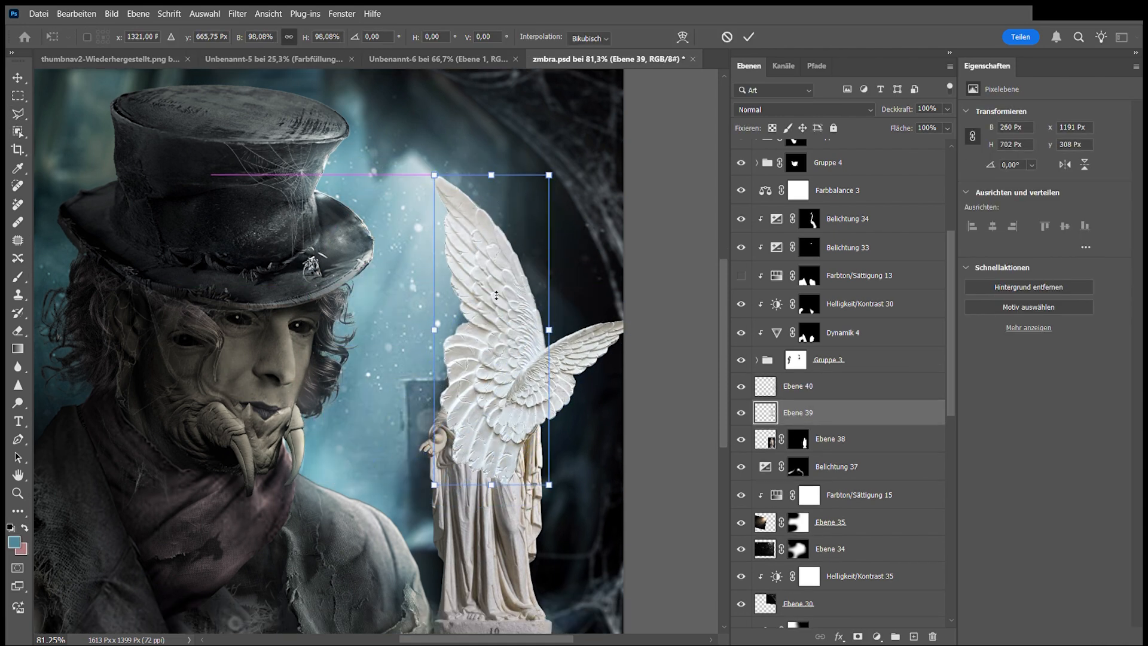
drag(539, 375, 508, 351)
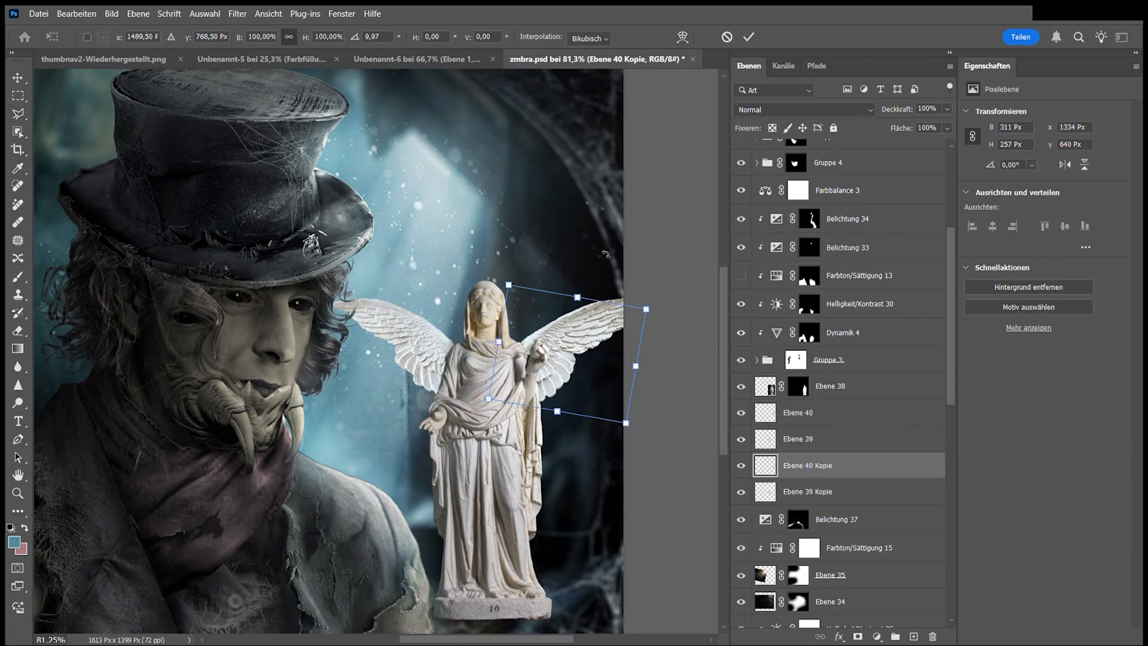
drag(648, 358, 596, 455)
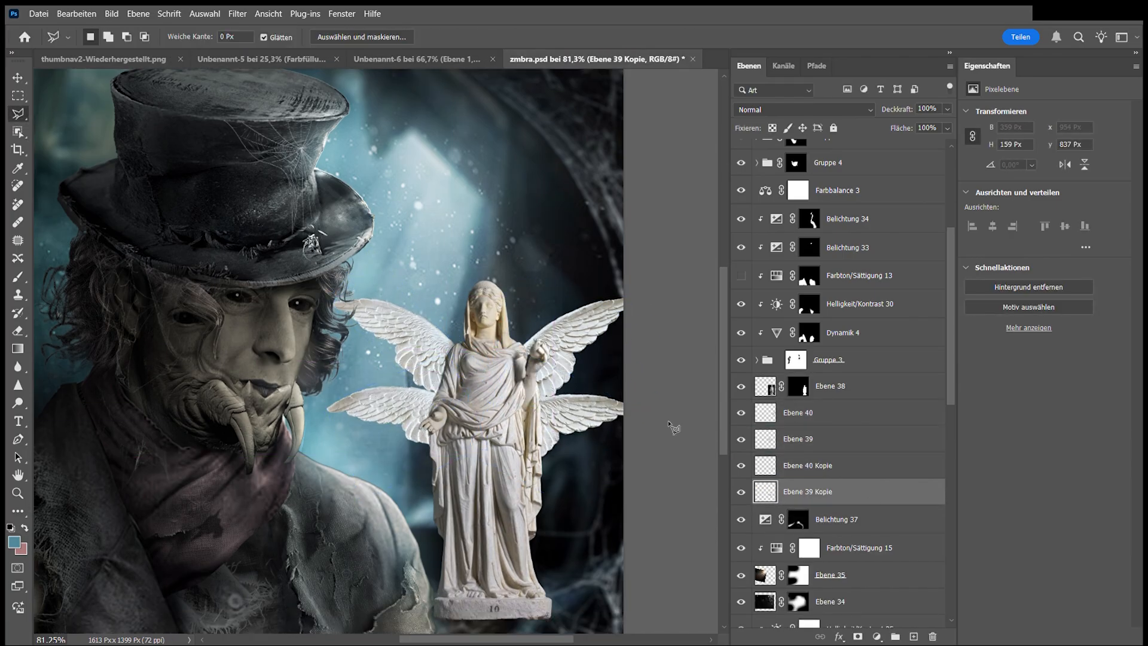
key(ctrl+t)
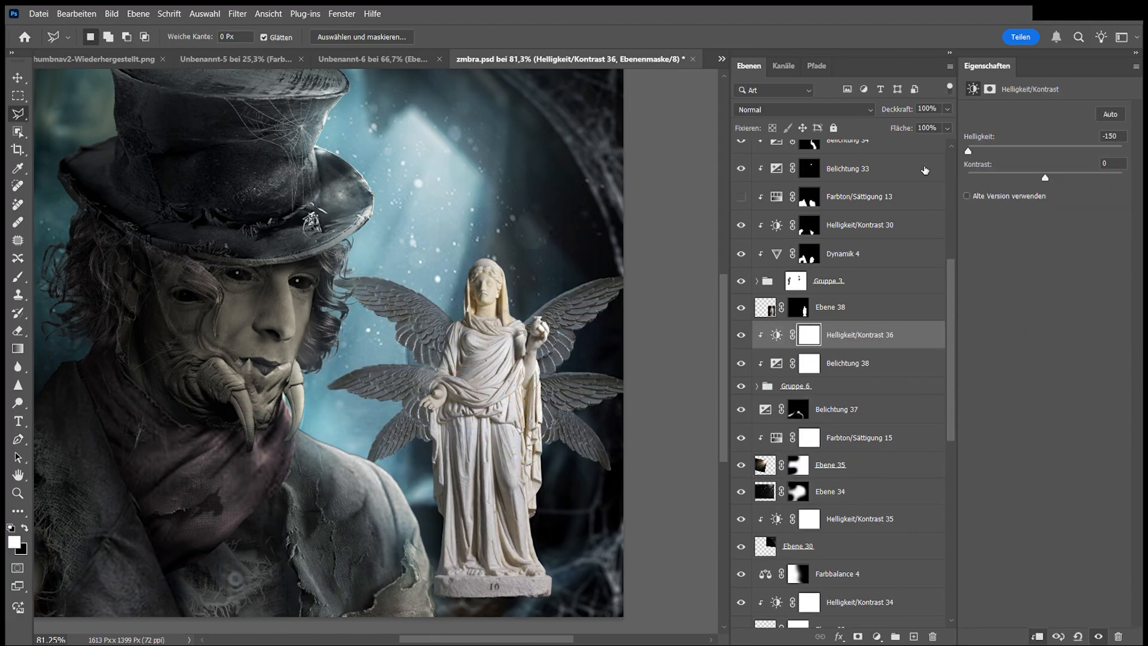
Invert the mask of the wings' -150 brightness adjustment and paint shadows in where the wings meet the statue.
key(ctrl+i)
key(b)
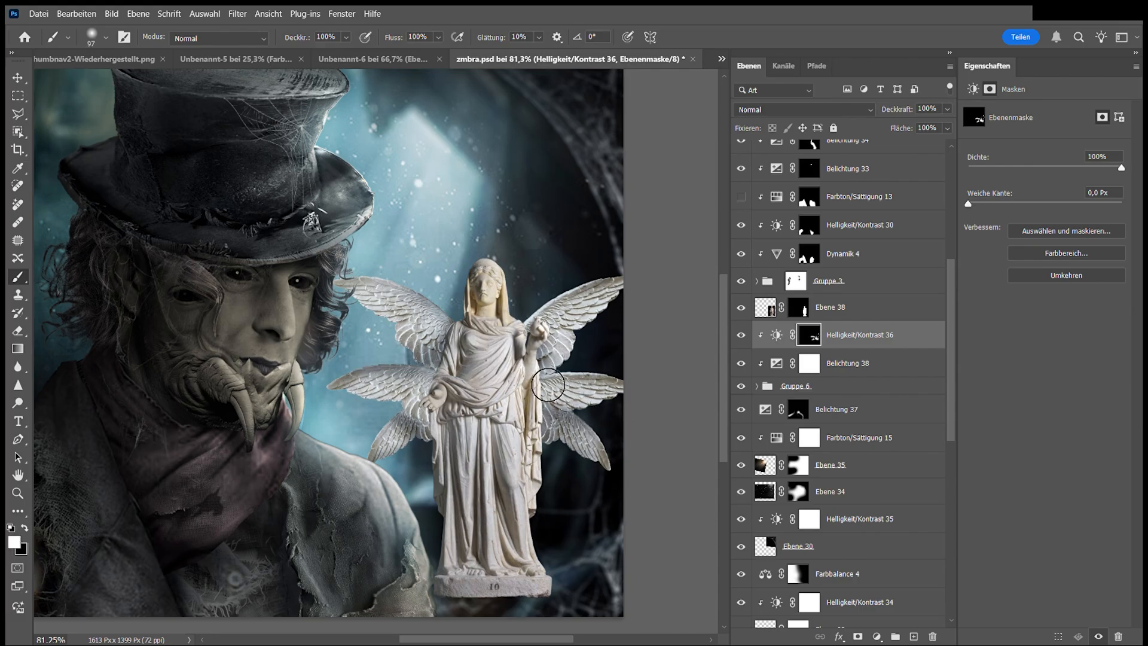
drag(520, 358, 538, 385)
Clip a darkening Exposure adjustment to the statue on Ebene 38, invert its mask and paint shading along the statue's right side.
click(848, 306)
click(876, 636)
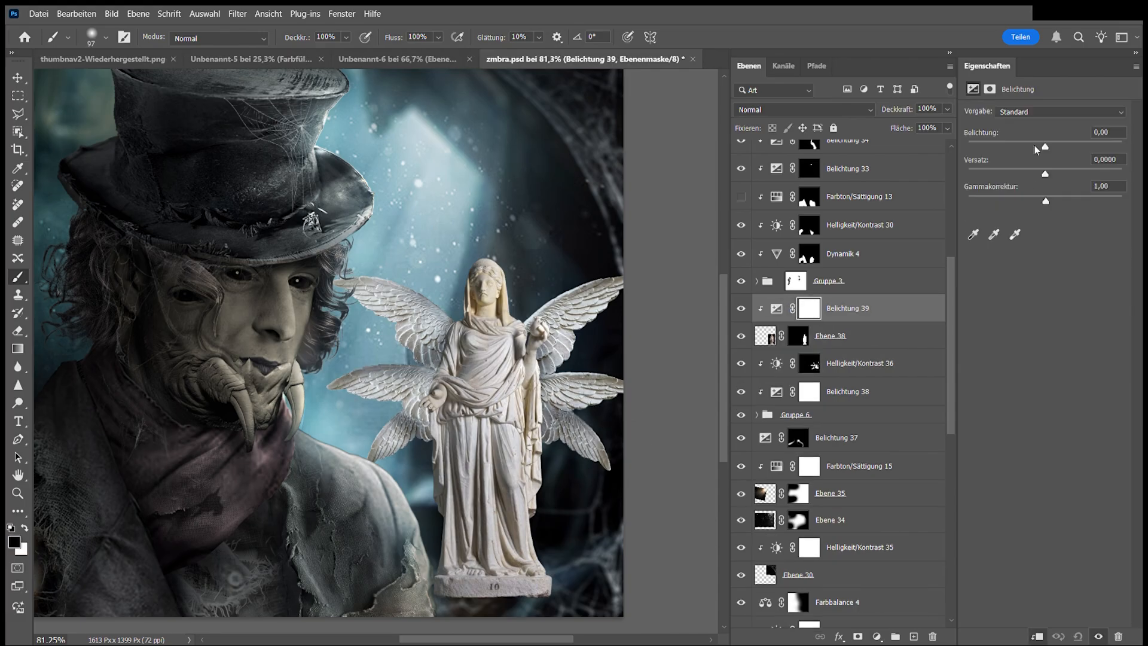
drag(1039, 146, 1013, 145)
key(ctrl+i)
mouse_move(559, 534)
mouse_down()
mouse_move(544, 328)
mouse_move(517, 355)
mouse_up()
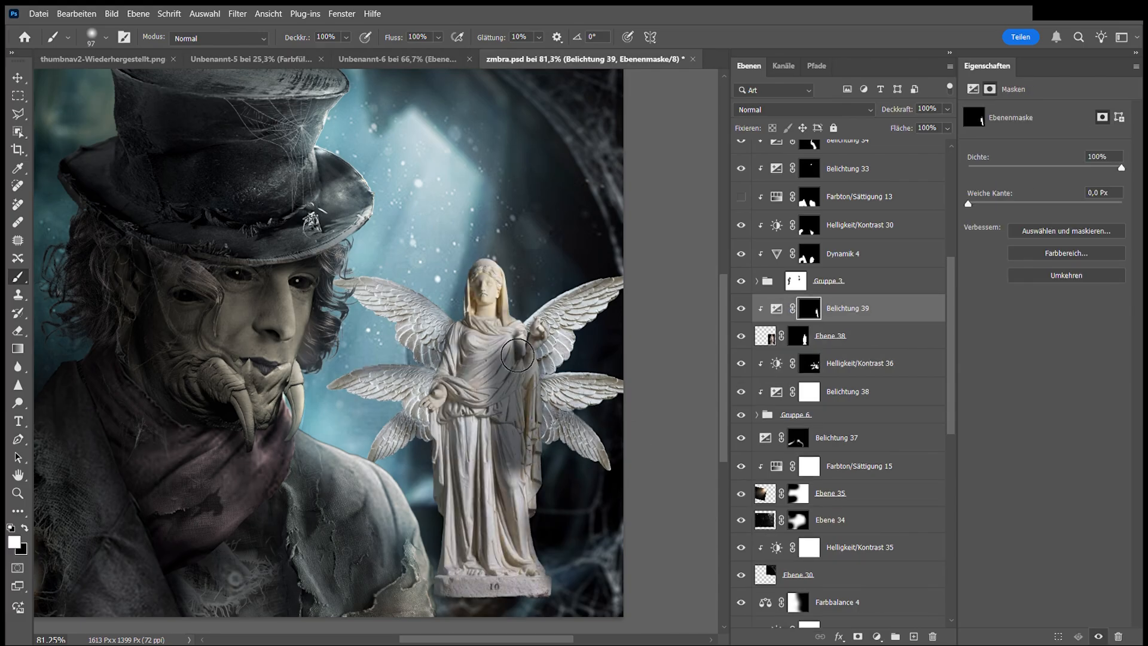
Combine the layers from Gruppe 6 to Belichtung 39 into a smart object and reposition and scale the winged statue to 580 × 638 px.
click(847, 415)
shift+click(868, 315)
key(F2)
key(ctrl+t)
mouse_move(485, 258)
mouse_down()
mouse_move(490, 345)
mouse_move(498, 280)
mouse_up()
drag(514, 359, 548, 371)
key(Return)
Apply a field blur to the winged statue smart object.
click(473, 315)
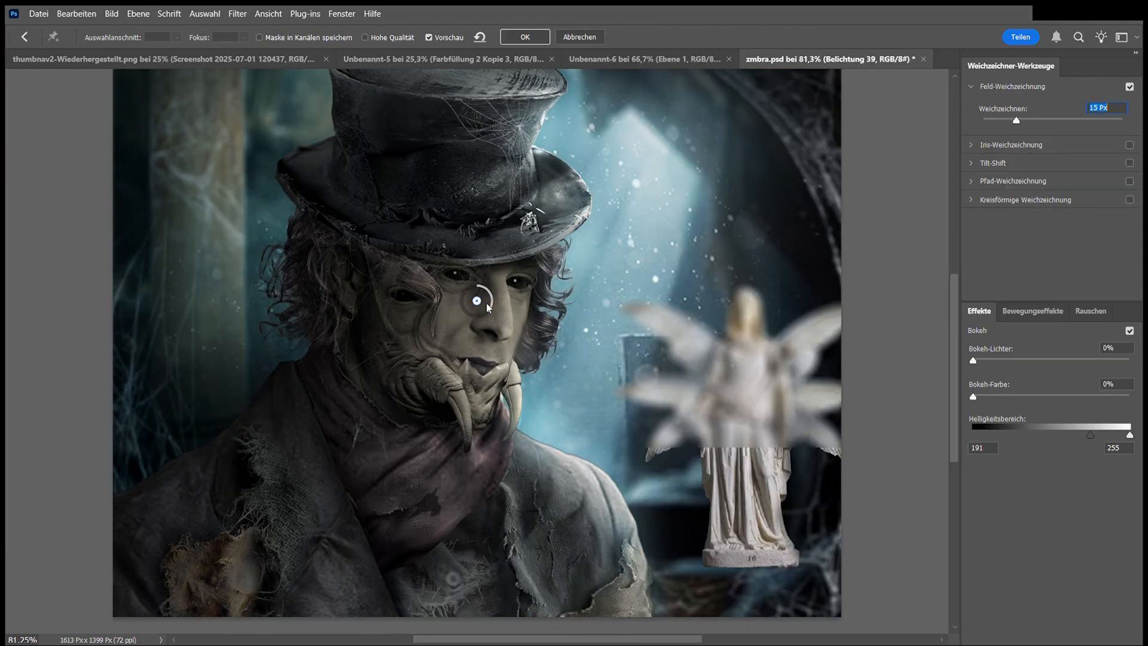
drag(489, 305, 492, 296)
click(527, 37)
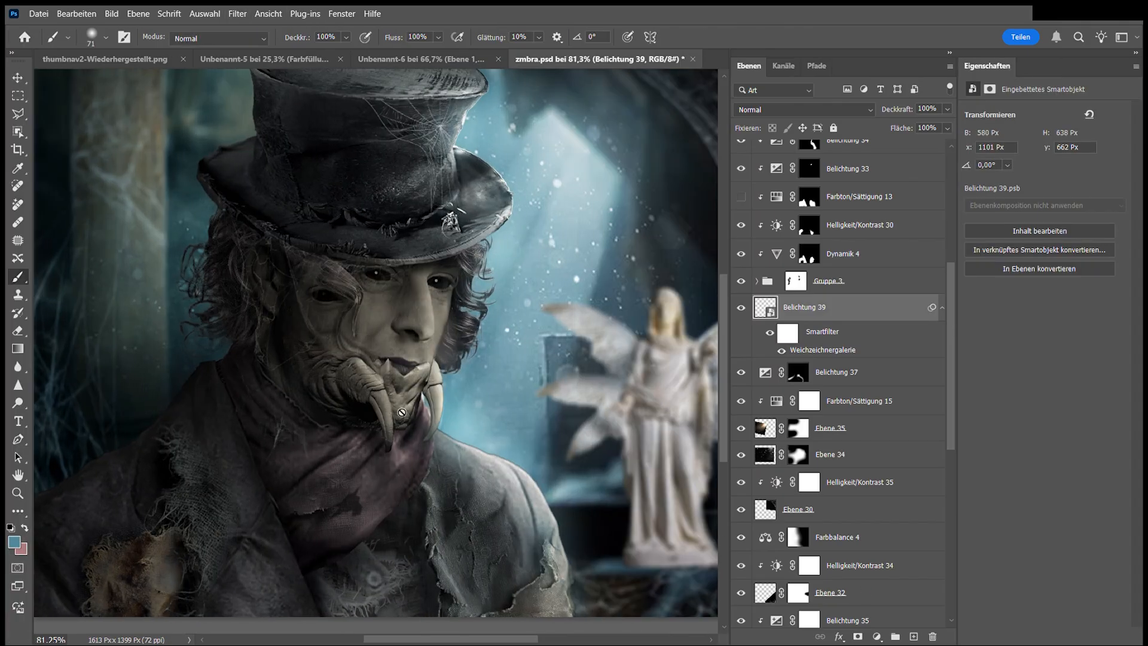
Clip an Exposure adjustment of -2,93 to the statue smart object.
key(z)
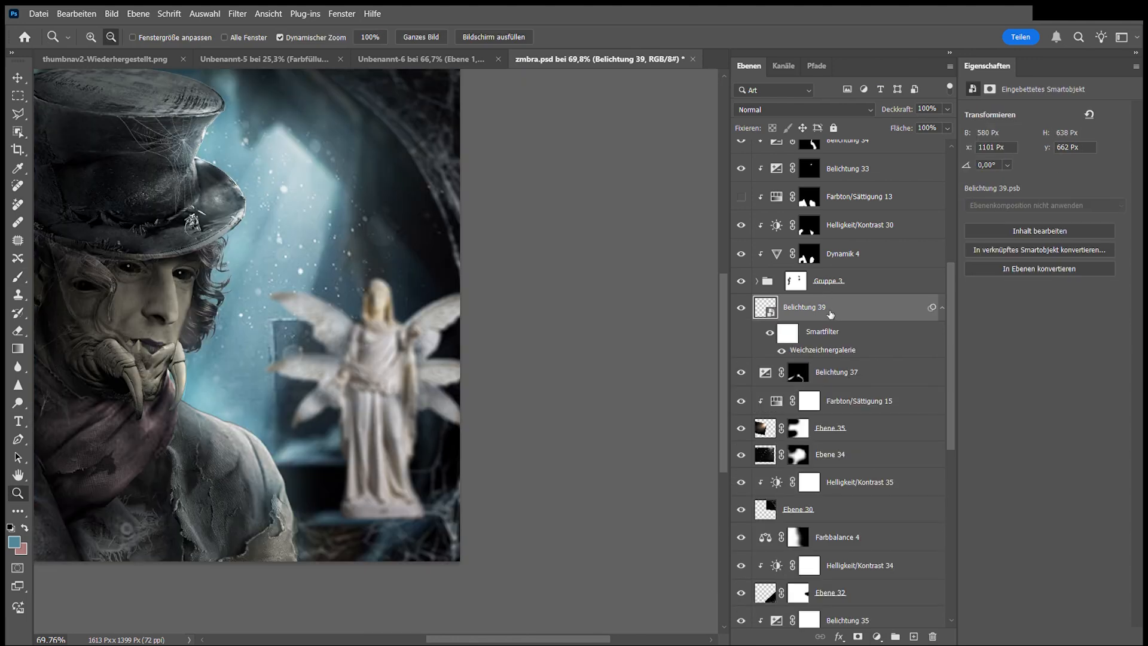
click(877, 636)
click(896, 476)
click(1037, 636)
drag(1044, 147, 1010, 147)
Clip a colorizing Hue/Saturation adjustment directly above Belichtung 39 with hue 195 and saturation 13, blended as Farbe.
click(849, 335)
click(876, 636)
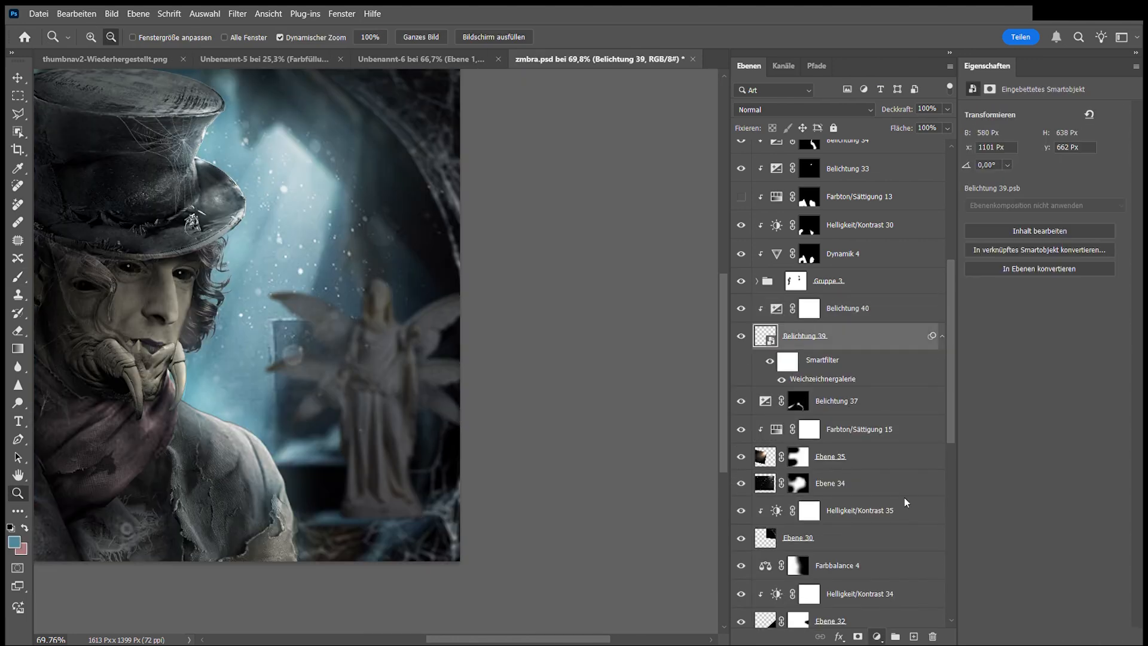
click(905, 502)
click(968, 244)
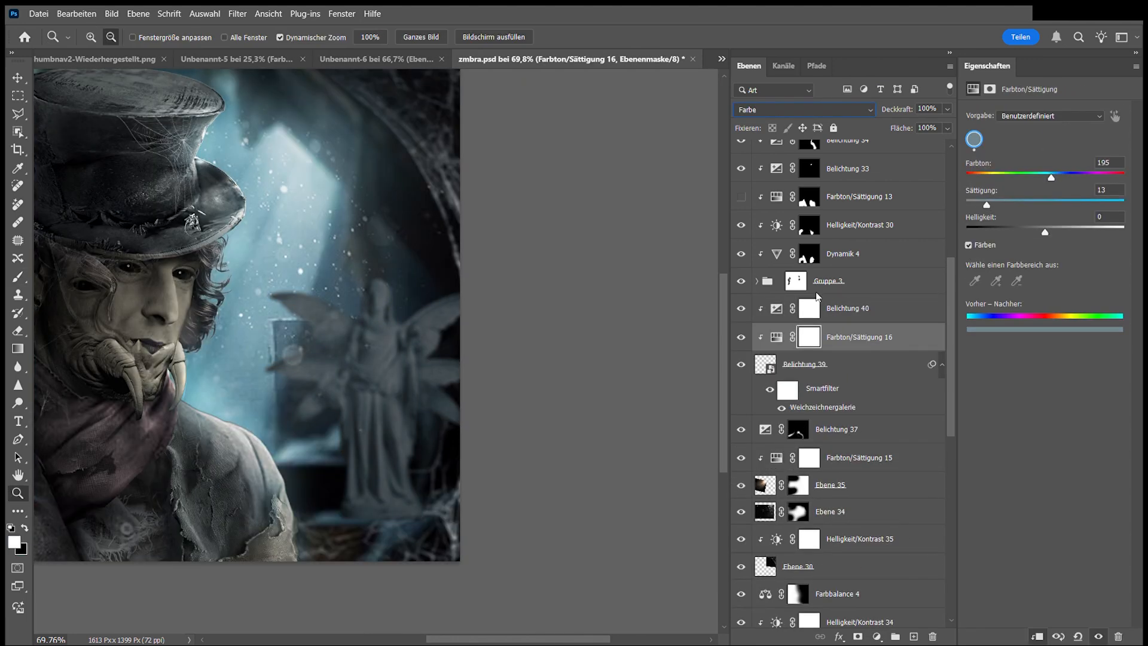
Move the statue together with its clipped adjustments slightly to the right.
click(837, 308)
shift+click(858, 373)
key(ctrl+t)
drag(416, 383, 428, 383)
key(Return)
Paint black on the Belichtung 40 mask with a soft brush to remove darkening from the statue's body and wings.
click(777, 312)
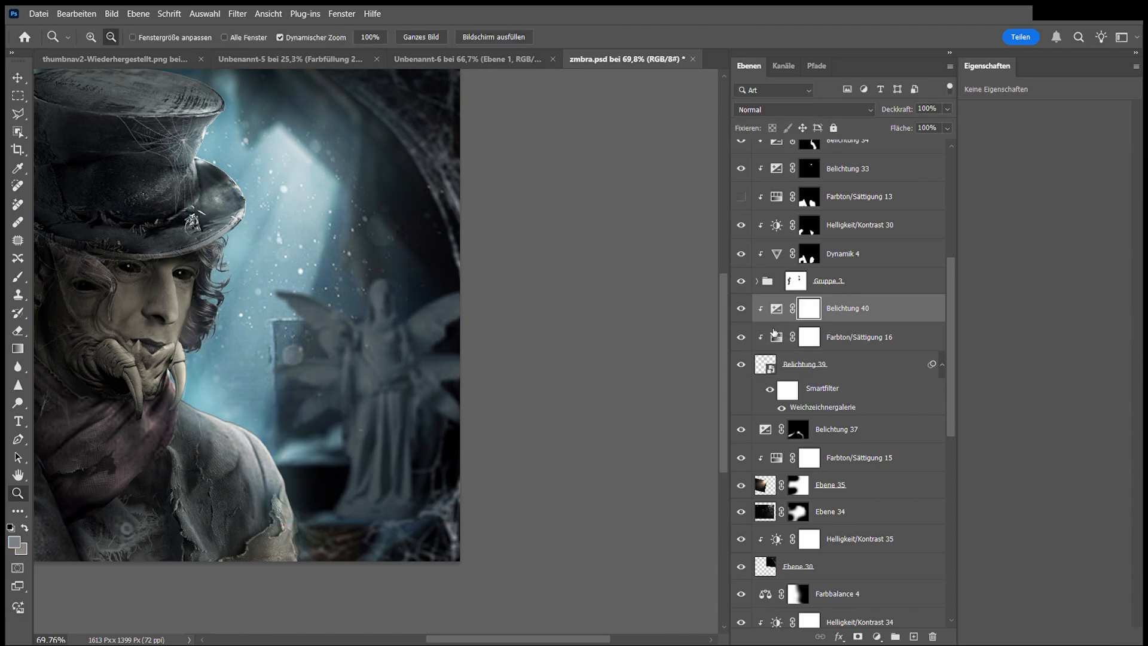
key(b)
key(x)
alt+right_click(337, 338)
click(299, 325)
key(bracketleft)
key(bracketleft)
key(bracketleft)
key(bracketleft)
key(bracketleft)
key(bracketleft)
key(x)
drag(379, 286, 439, 384)
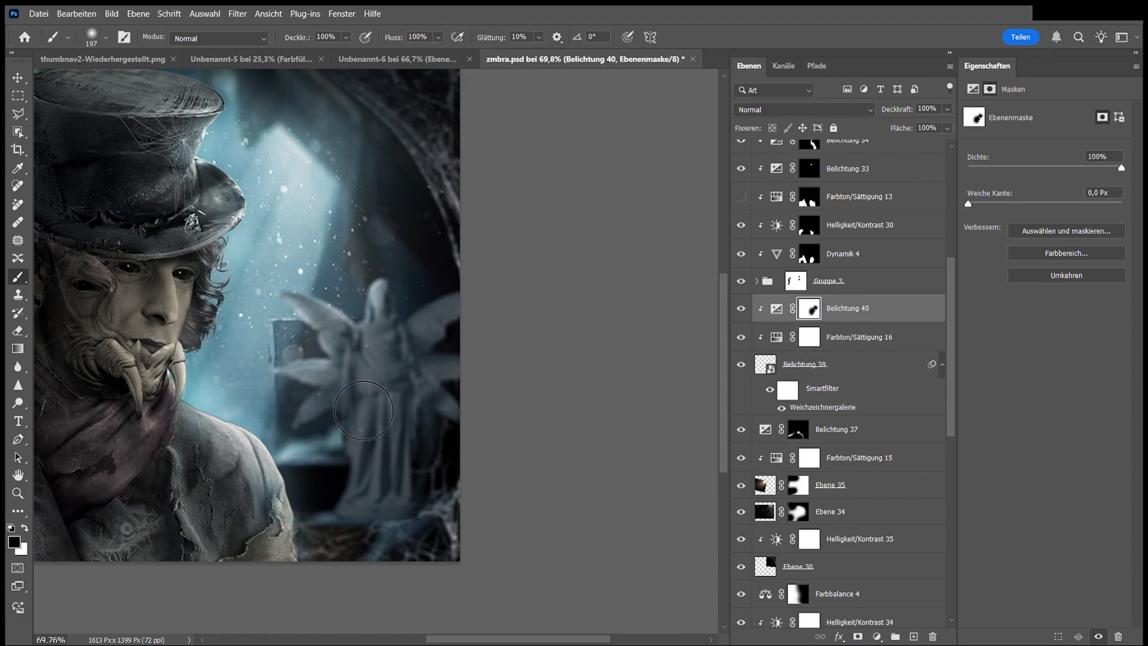
Clip a brightening Brightness/Contrast adjustment above Farbton/Sättigung 16 and invert its mask.
click(858, 336)
click(876, 636)
click(895, 401)
drag(1044, 150, 1062, 149)
key(ctrl+i)
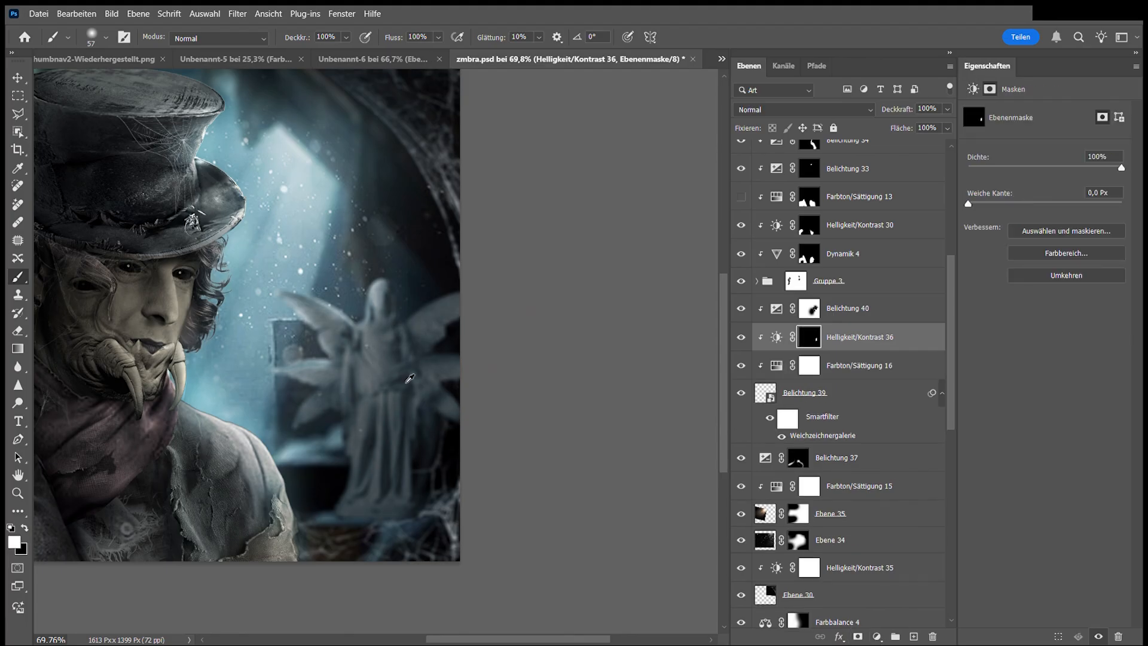
Clip a strongly darkening Exposure adjustment above Helligkeit/Kontrast 36 and mask it off the statue's light-facing side with a large soft brush.
click(877, 636)
click(891, 442)
drag(1043, 147, 1007, 147)
click(816, 341)
alt+right_click(402, 330)
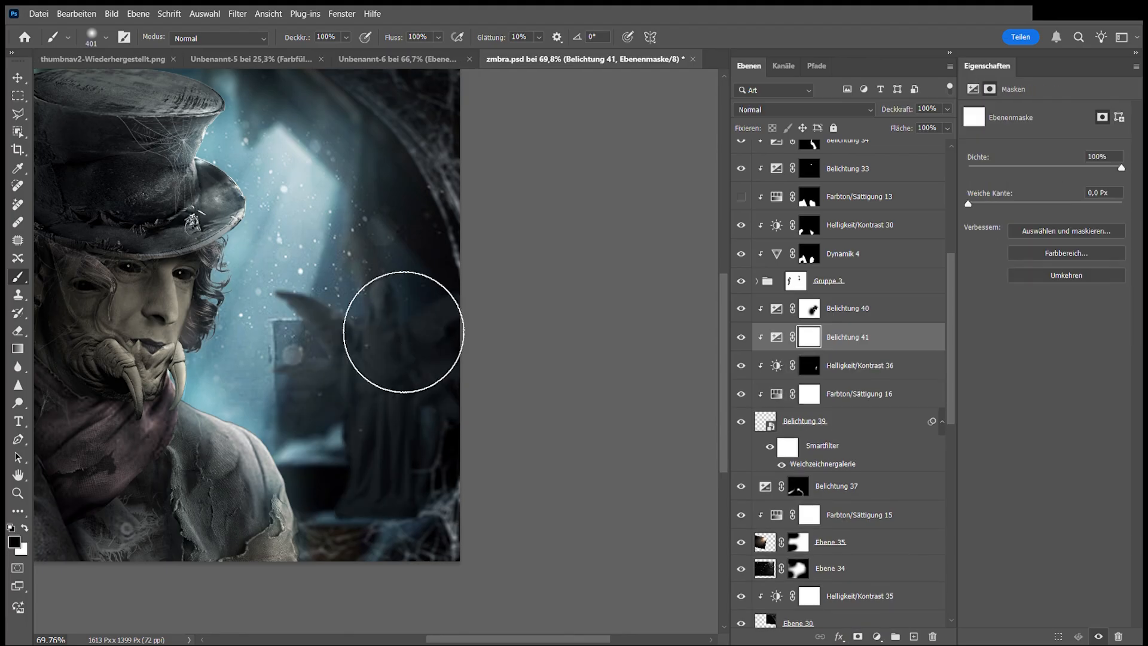
drag(371, 317, 343, 383)
Add a mask to the Belichtung 39 smart object and paint out the statue's base.
click(836, 421)
click(857, 636)
scroll(418, 477, down, 1)
drag(417, 476, 482, 523)
Enlarge the statue together with its clipped adjustments, extending it up and beyond the right edge of the picture.
key(z)
drag(618, 426, 469, 404)
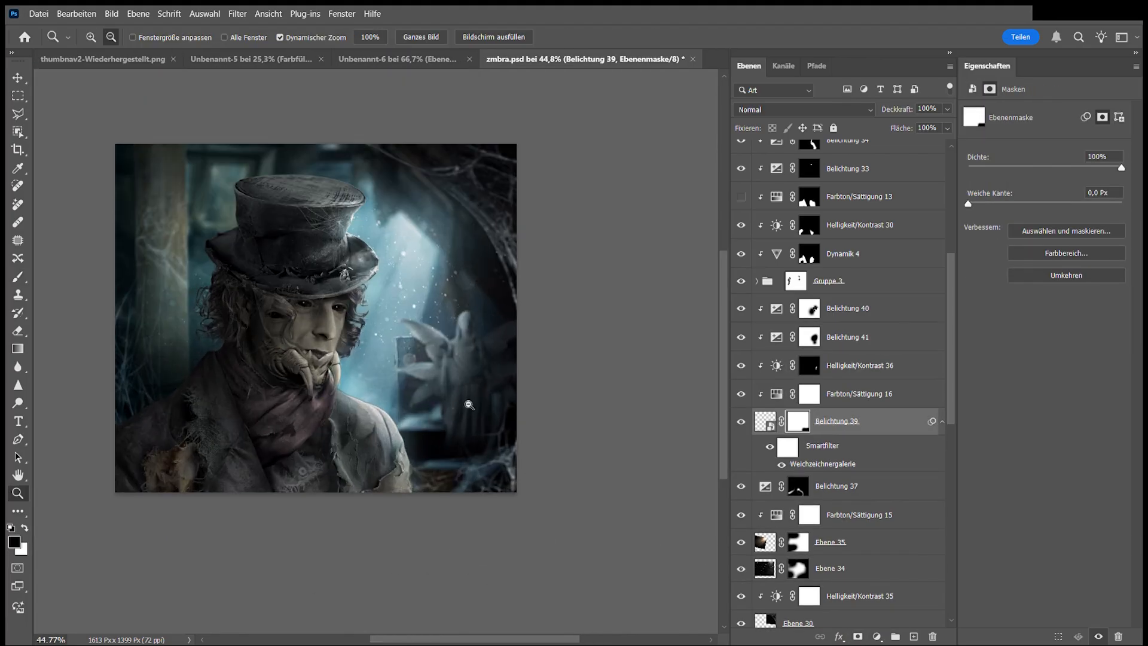
shift+click(867, 310)
key(ctrl+t)
drag(538, 222, 607, 156)
key(Return)
Clip another darkening Exposure adjustment to the statue above Belichtung 40.
click(825, 320)
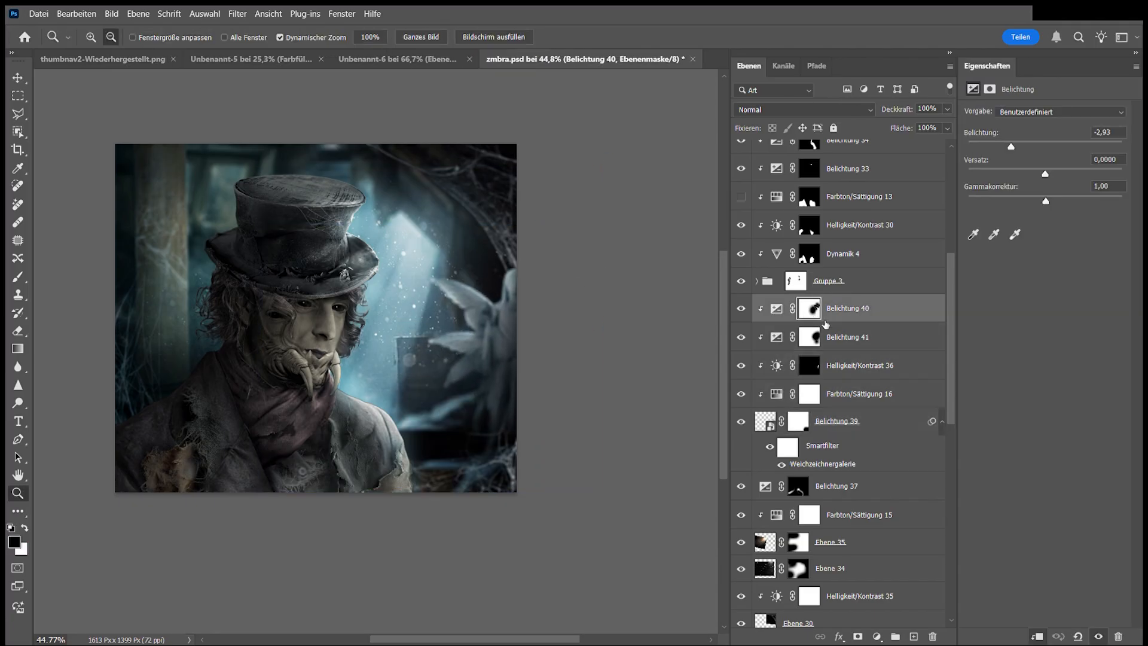
click(876, 636)
click(895, 402)
click(1035, 636)
drag(1045, 151, 1011, 151)
Reopen the statue's blur gallery filter and reduce its field blur.
double_click(834, 492)
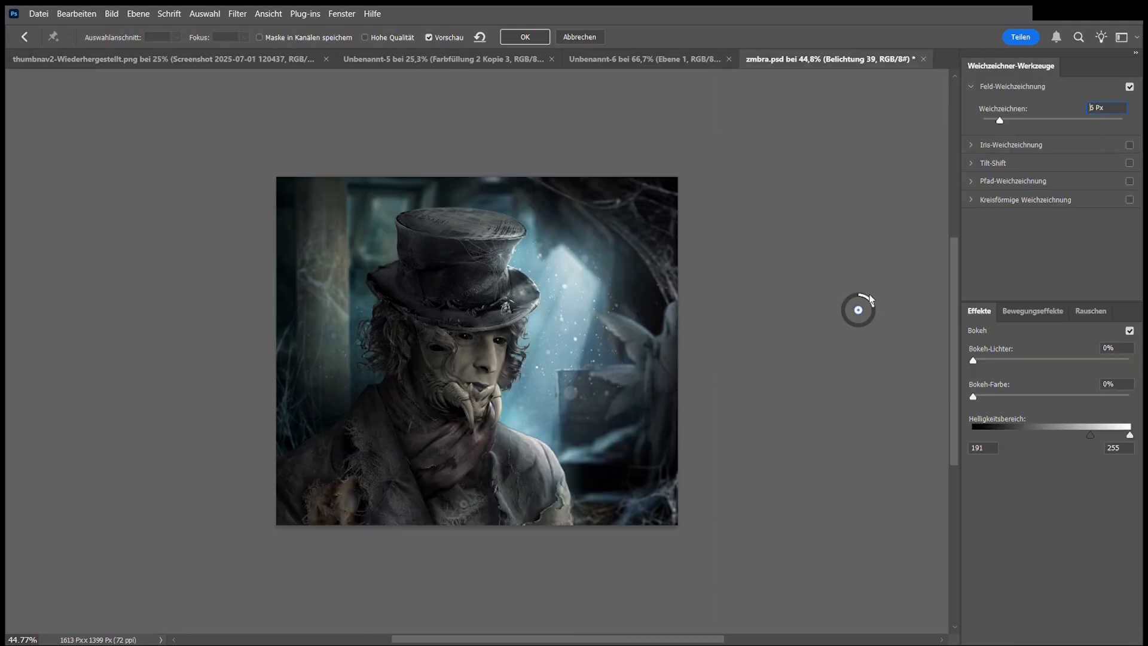
click(524, 37)
key(ctrl+0)
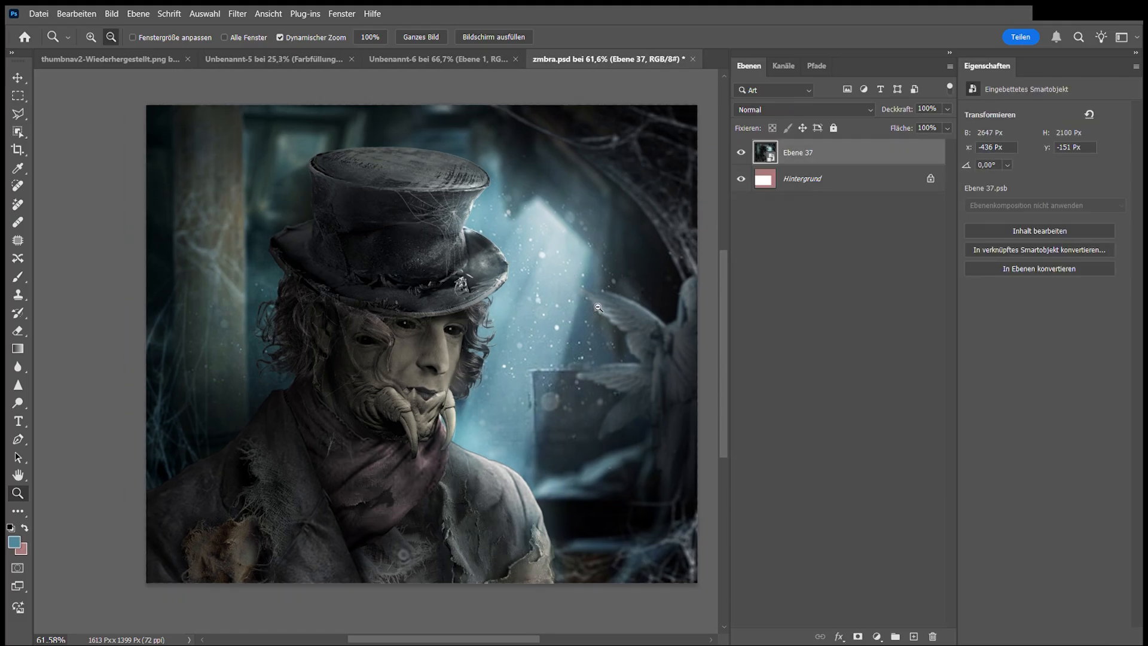
Duplicate Ebene 38 and blur the copy with the blur gallery.
key(ctrl+j)
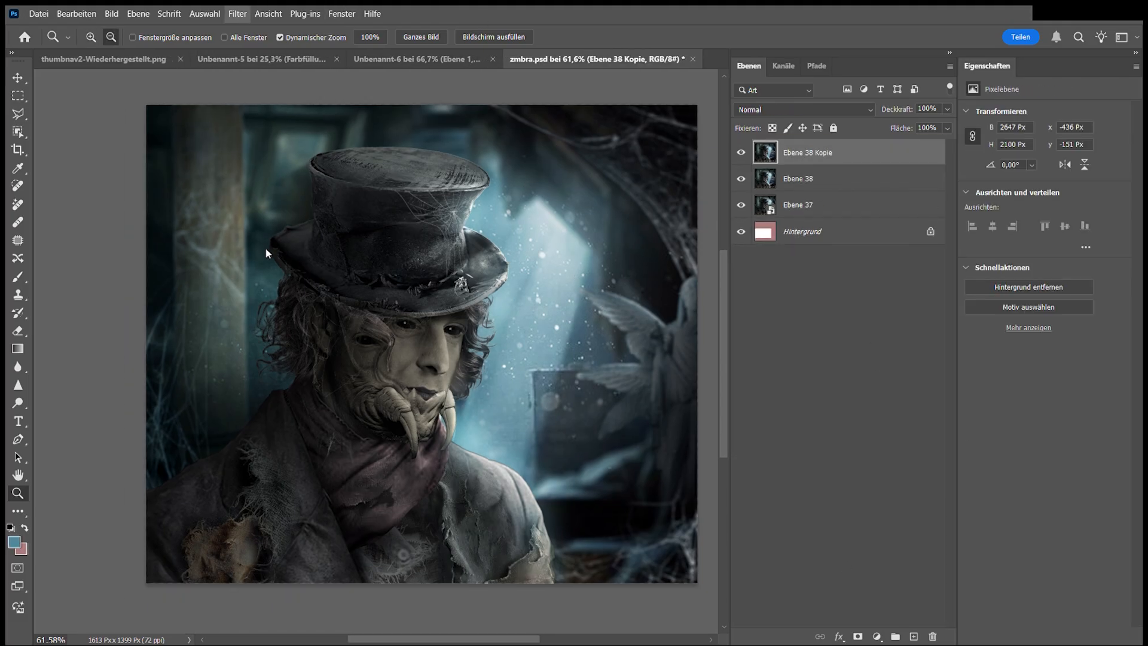
key(ctrl+alt+f)
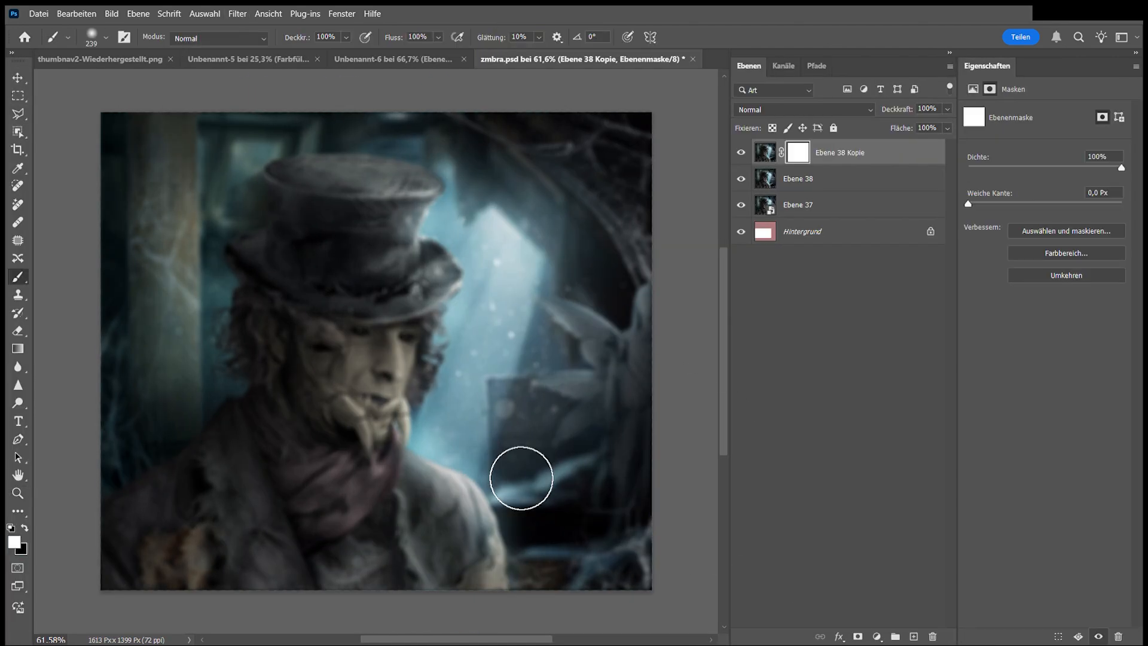
Paint on the mask of Ebene 38 Kopie with a large soft brush to remove the blur from the man and attic.
key(x)
mouse_move(616, 421)
mouse_down()
mouse_move(496, 420)
mouse_move(622, 633)
mouse_move(344, 640)
mouse_up()
key(x)
alt+right_click(137, 287)
key(x)
drag(119, 359, 207, 243)
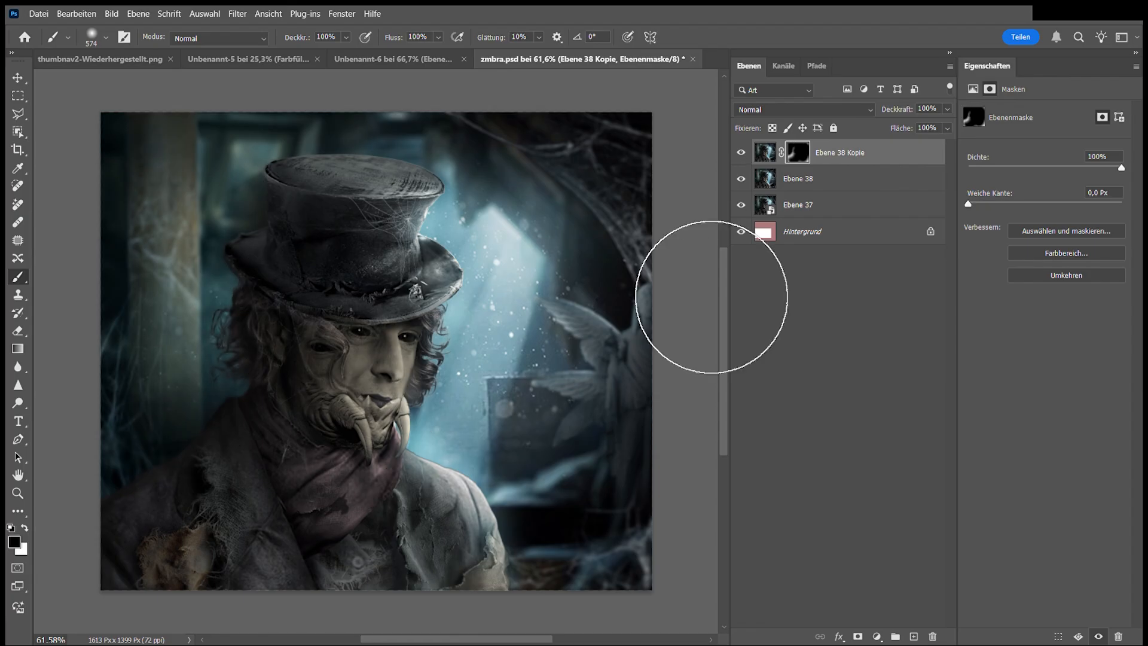